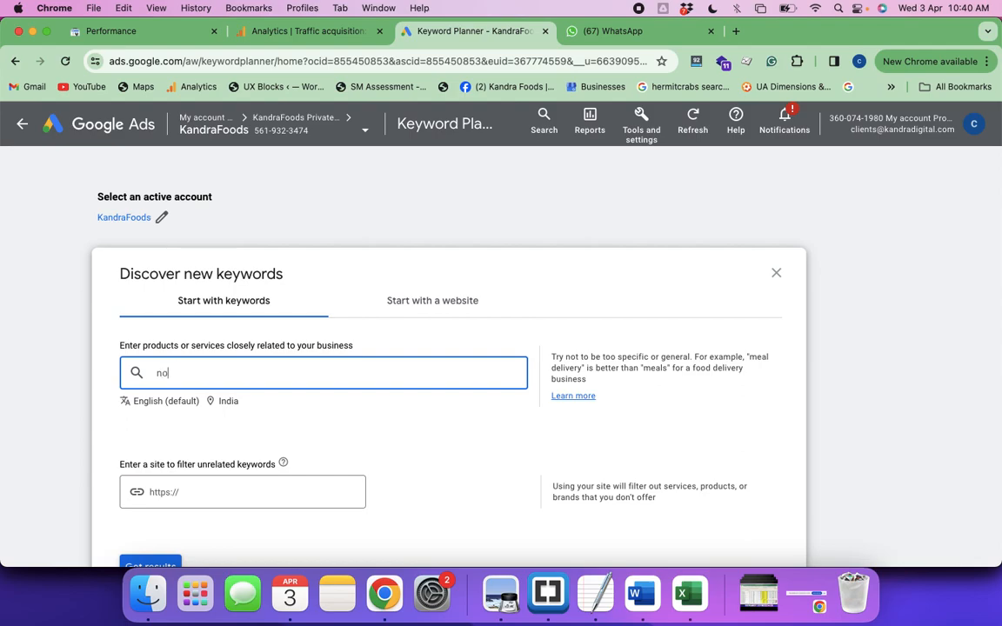
# Enter "non veg pickles" and "chicken pickle online" as seed keywords for discovering new keywords
pyautogui.write('les,')
pyautogui.write('chic')
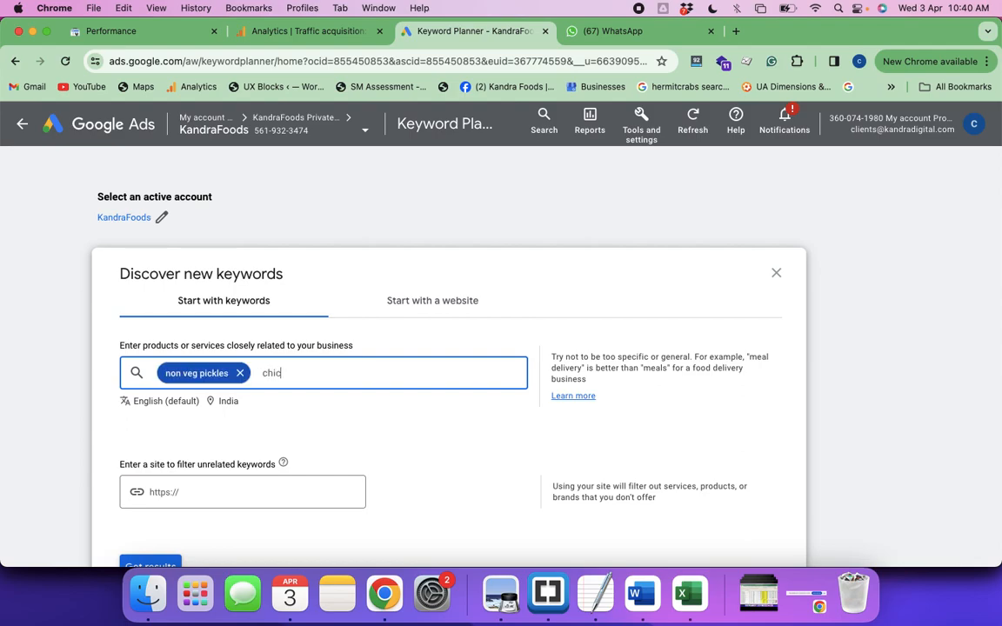
pyautogui.write('ken pickles')
pyautogui.press('BackSpace')
pyautogui.write('online,')
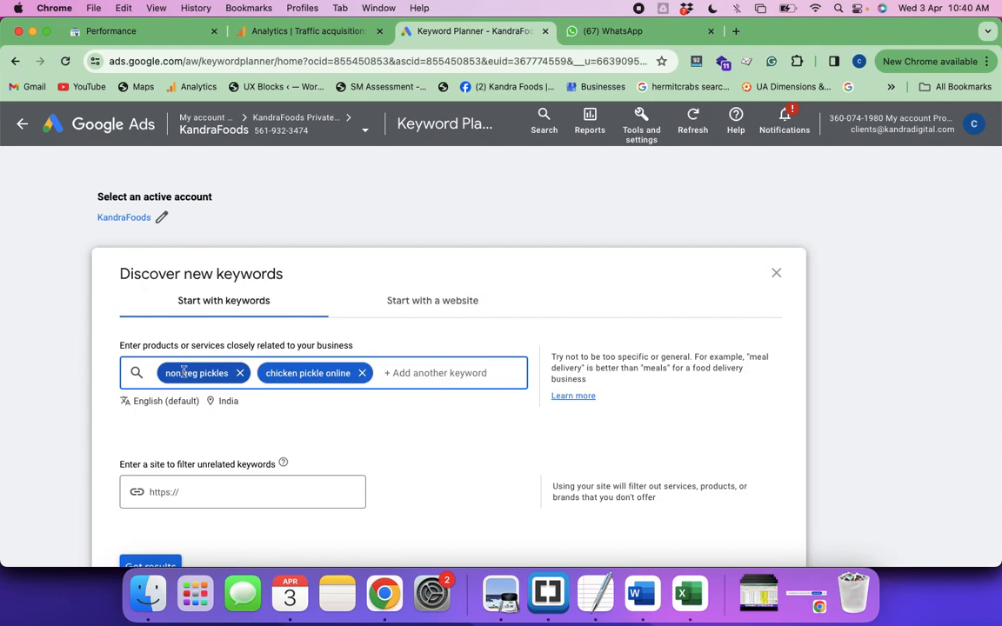
# Switch to the Google Meet call, admit the waiting participant, and leave the meeting window
pyautogui.press('super+grave')
pyautogui.press('super+grave')
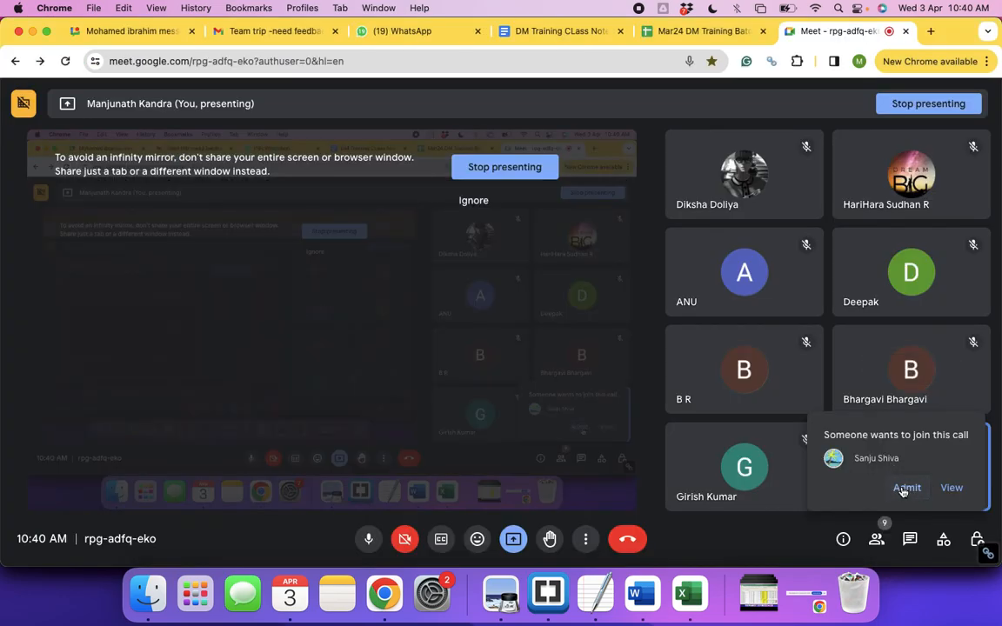
pyautogui.click(905, 490)
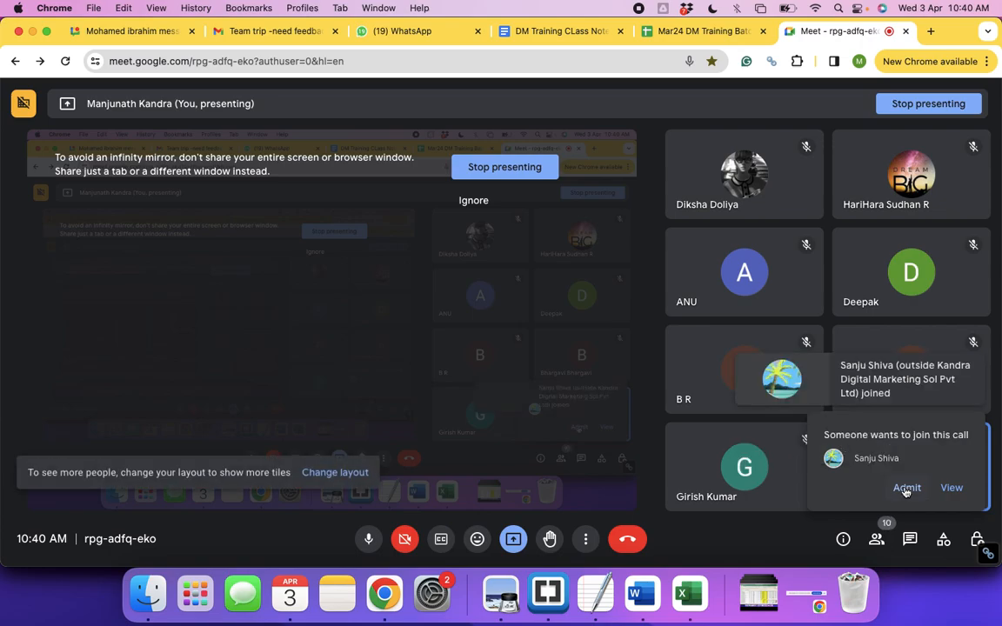
pyautogui.press('super+grave')
pyautogui.press('super+grave')
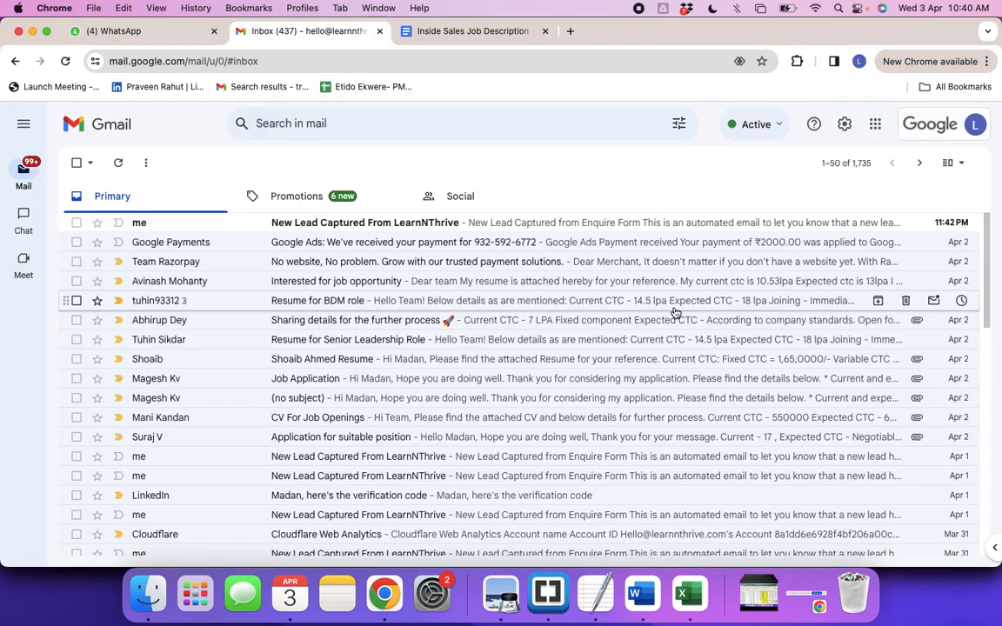
# Add "mutton pickle online" and "buy prawns pickle" to the seed keywords in Keyword Planner
pyautogui.write('mu')
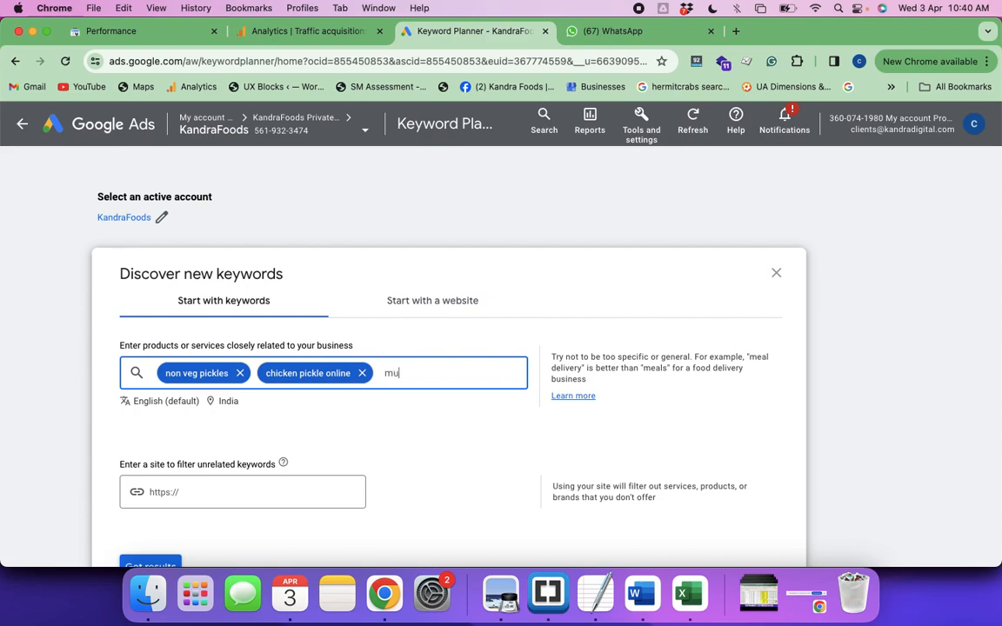
pyautogui.write('tton pickle online,')
pyautogui.press('Return')
pyautogui.write('buy prawns pickle')
pyautogui.press('Return')
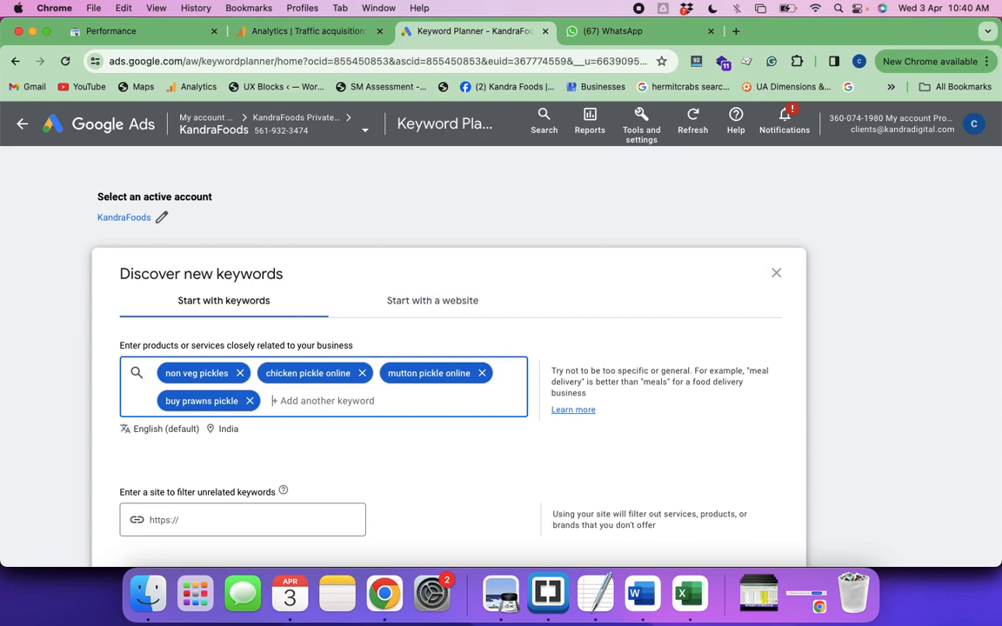
# Add "order fish pickle" to the seed keywords and generate the keyword ideas
pyautogui.write('order fish pickle')
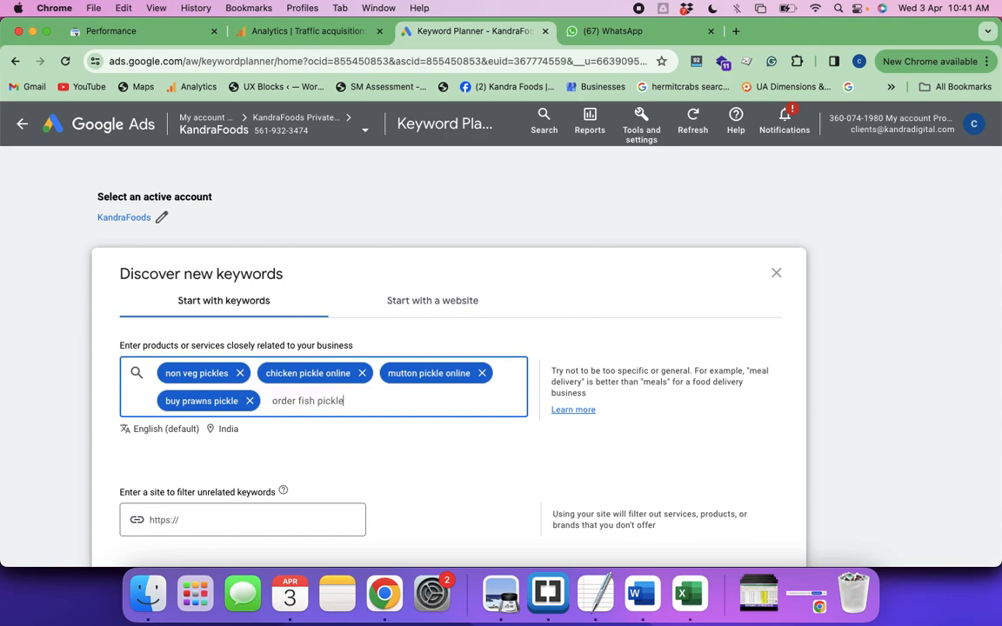
pyautogui.scroll(-2, 336, 431)
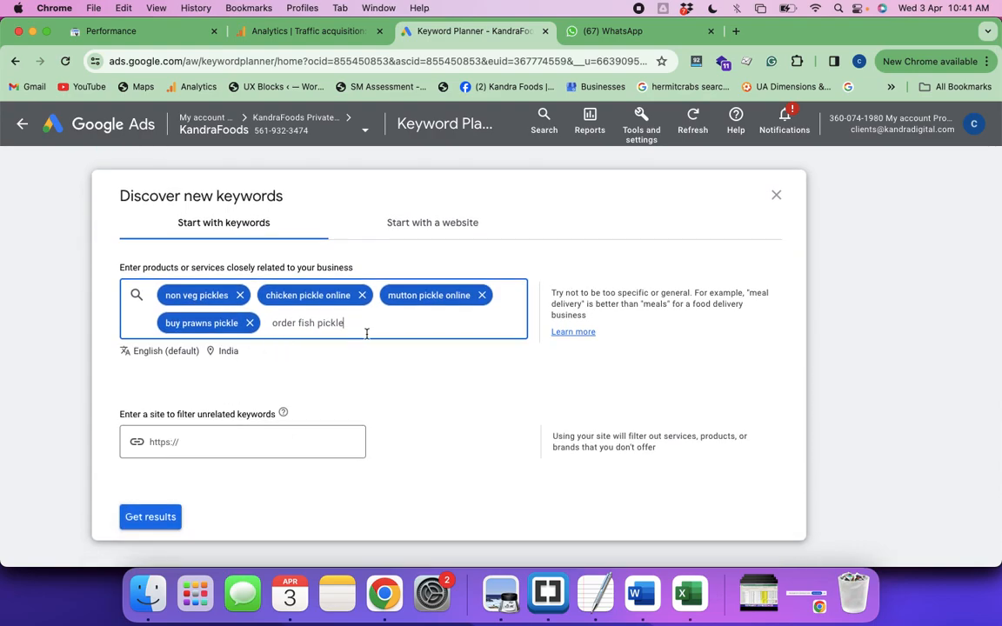
pyautogui.click(148, 524)
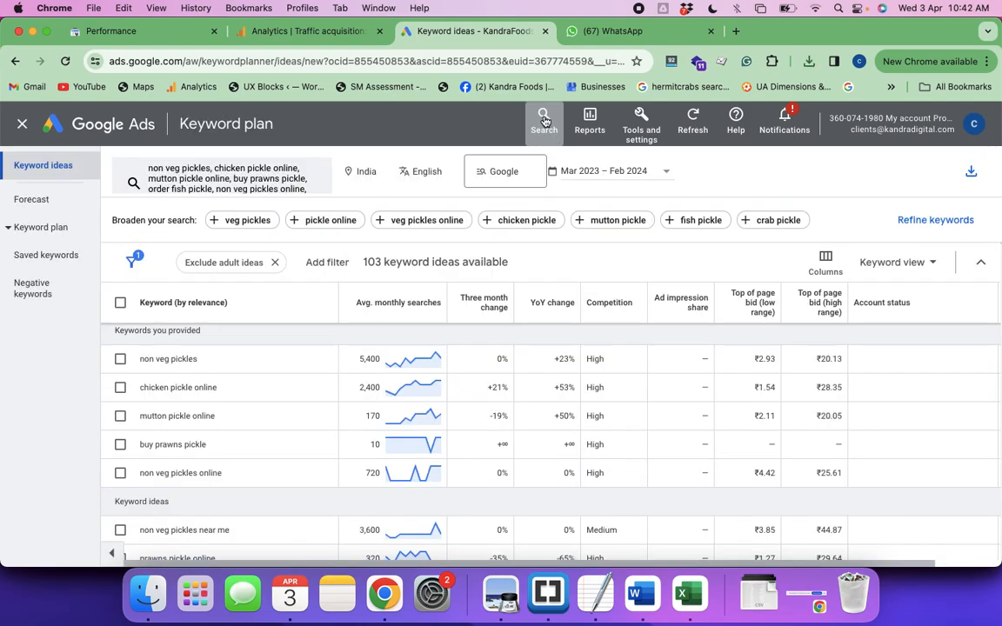
# Search the Google Ads pages for "camp" to find the Campaigns page
pyautogui.click(544, 121)
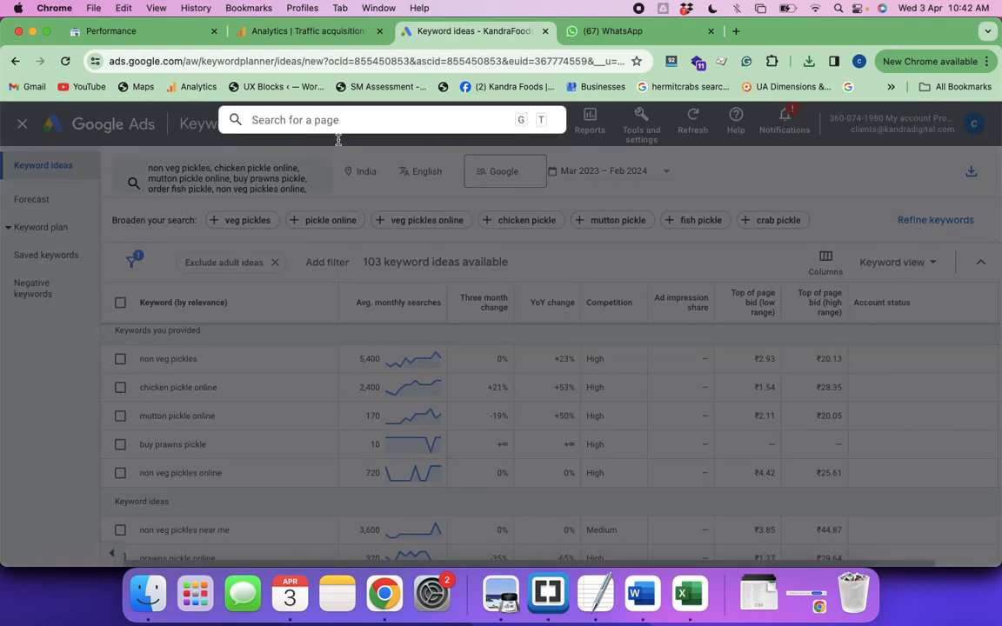
pyautogui.write('c')
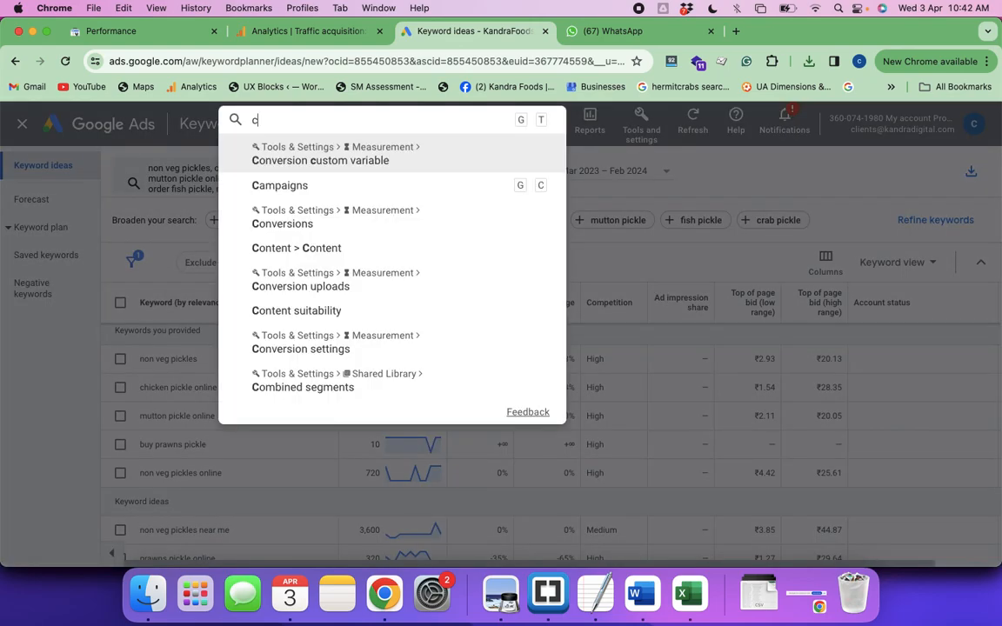
pyautogui.write('amp')
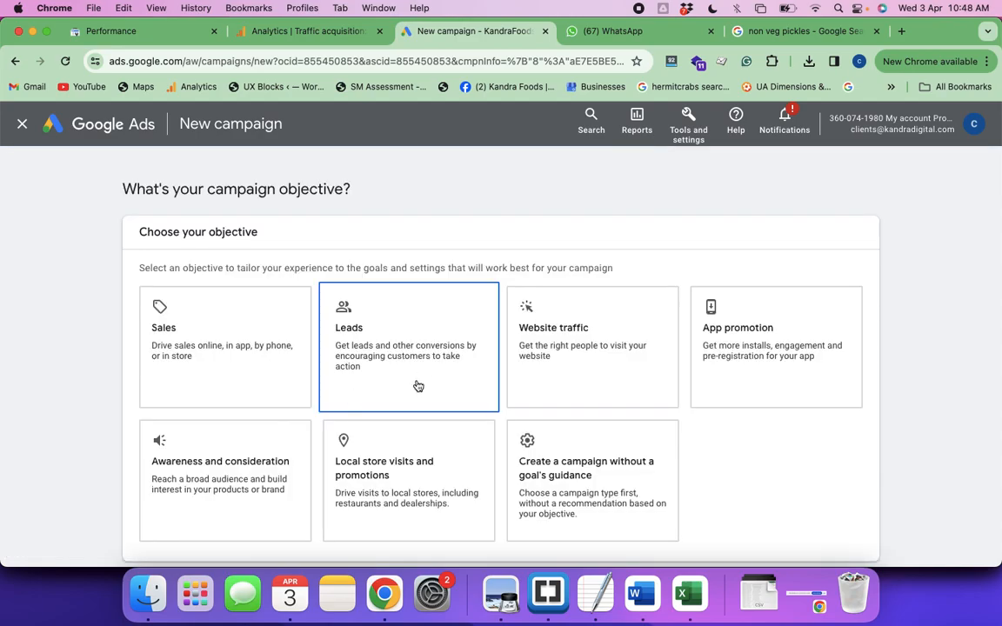
pyautogui.click(388, 431)
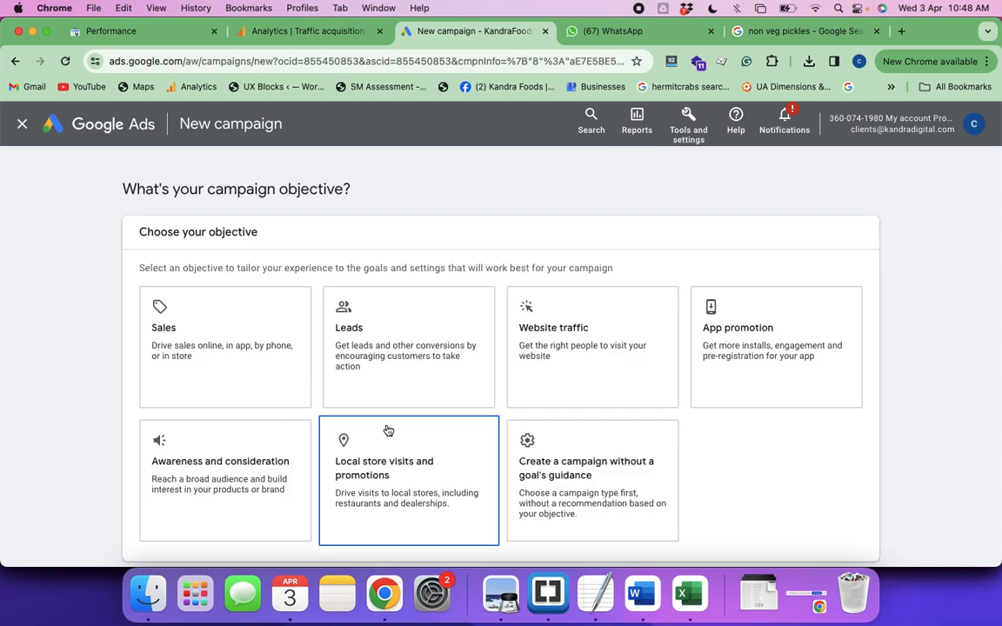
pyautogui.click(568, 353)
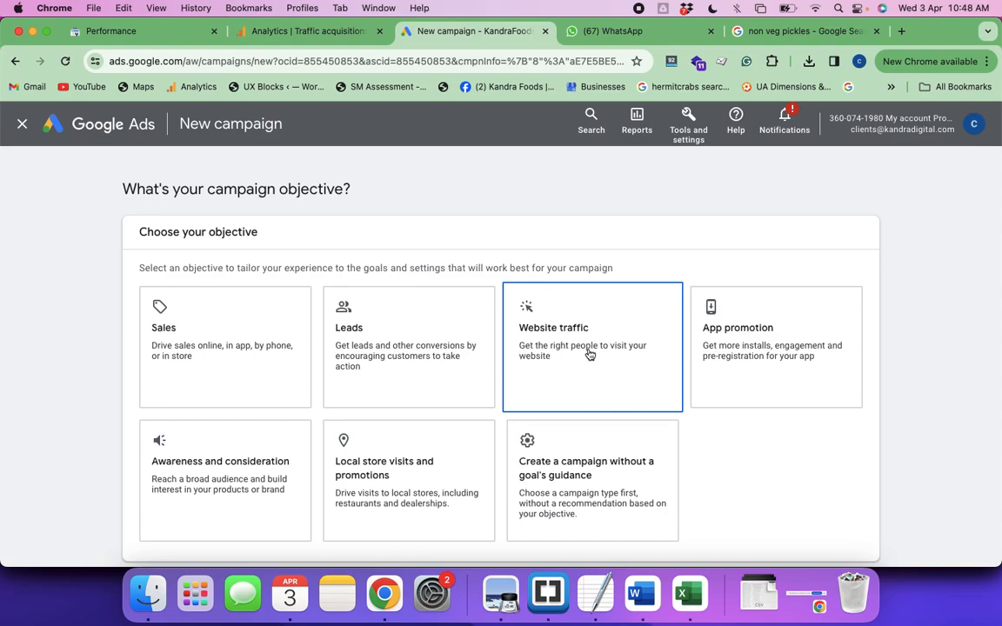
pyautogui.click(224, 376)
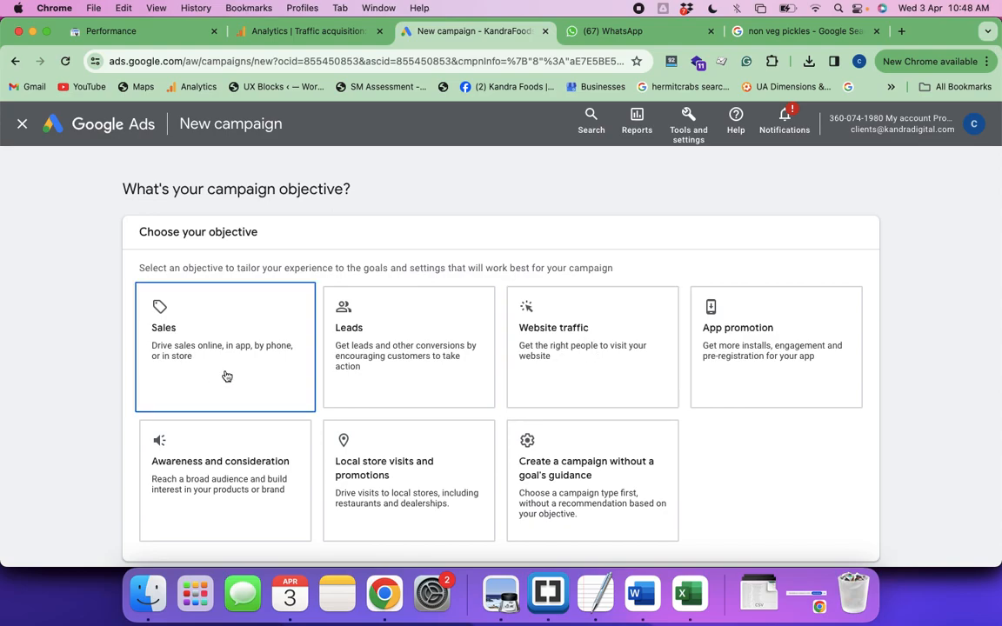
pyautogui.click(360, 344)
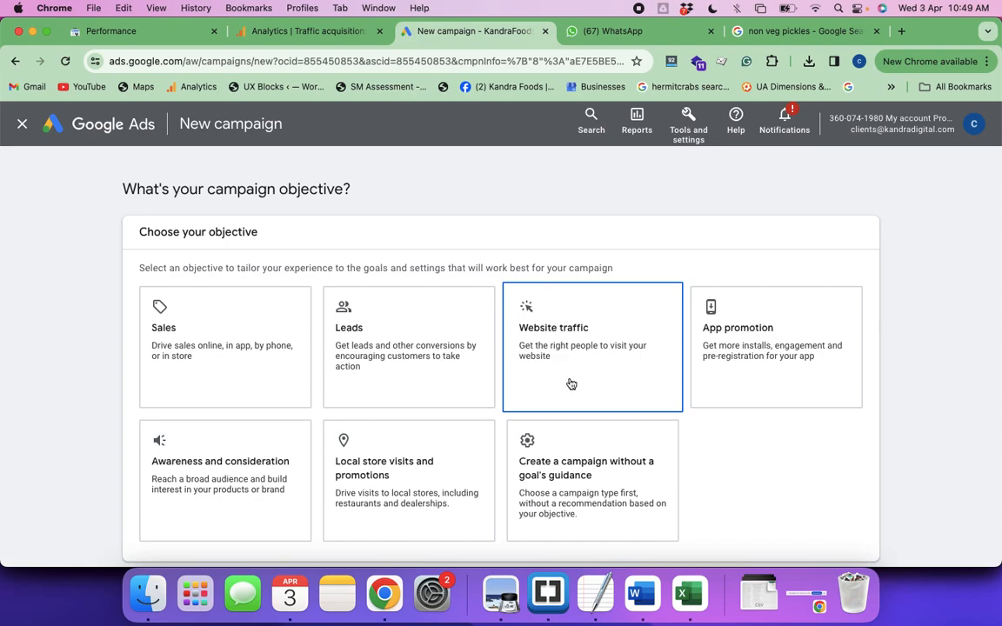
pyautogui.click(261, 356)
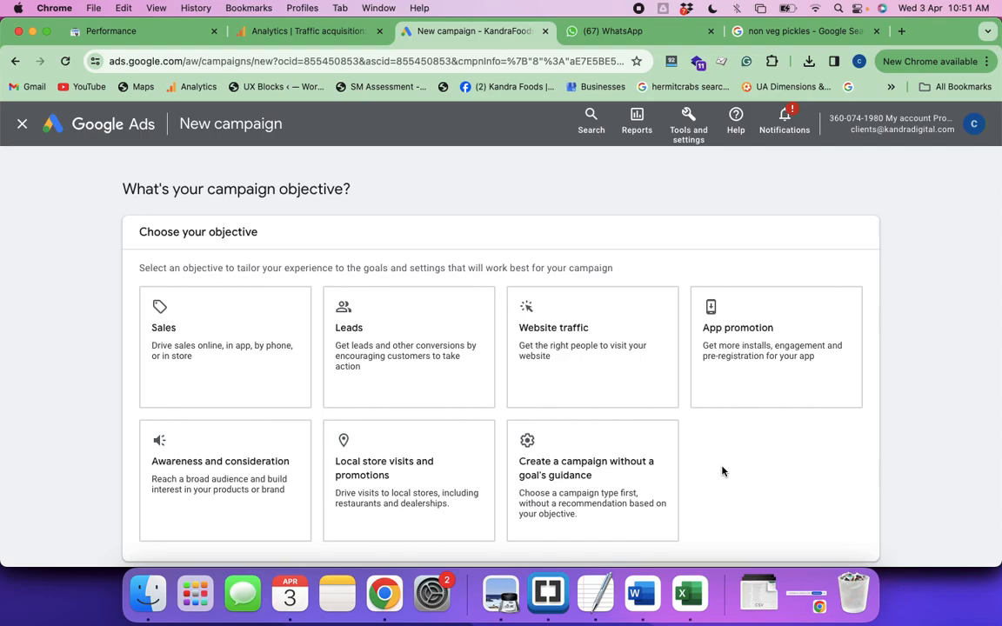
# Choose Website traffic as the objective of the new campaign
pyautogui.click(580, 367)
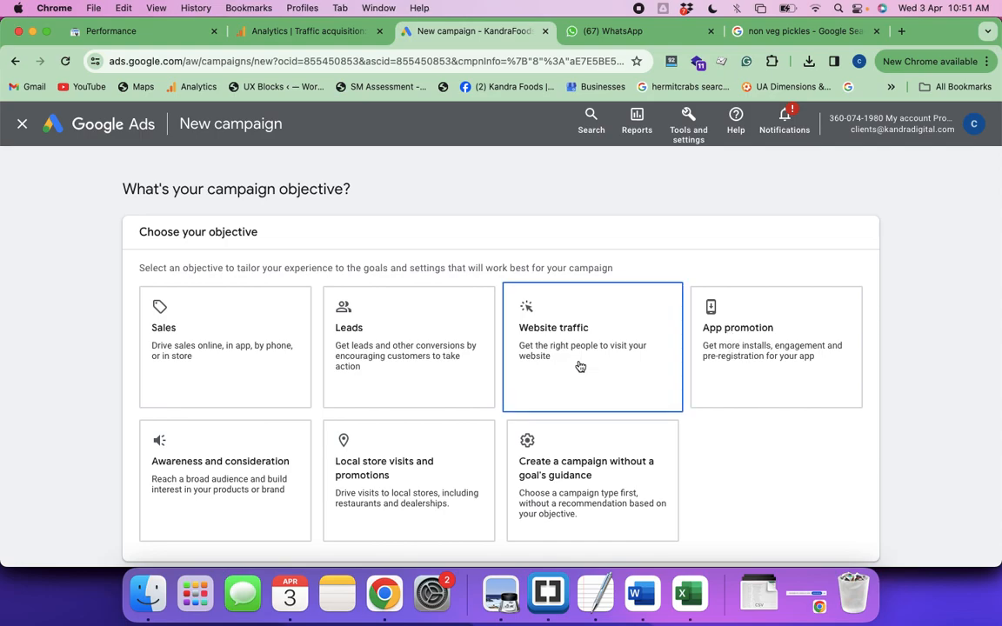
pyautogui.click(585, 353)
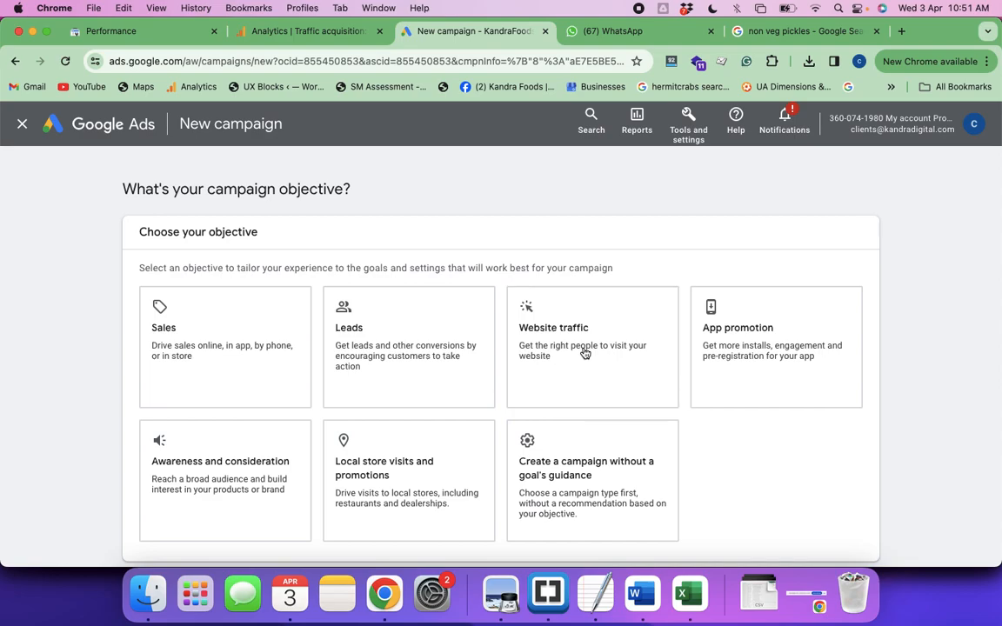
pyautogui.click(584, 353)
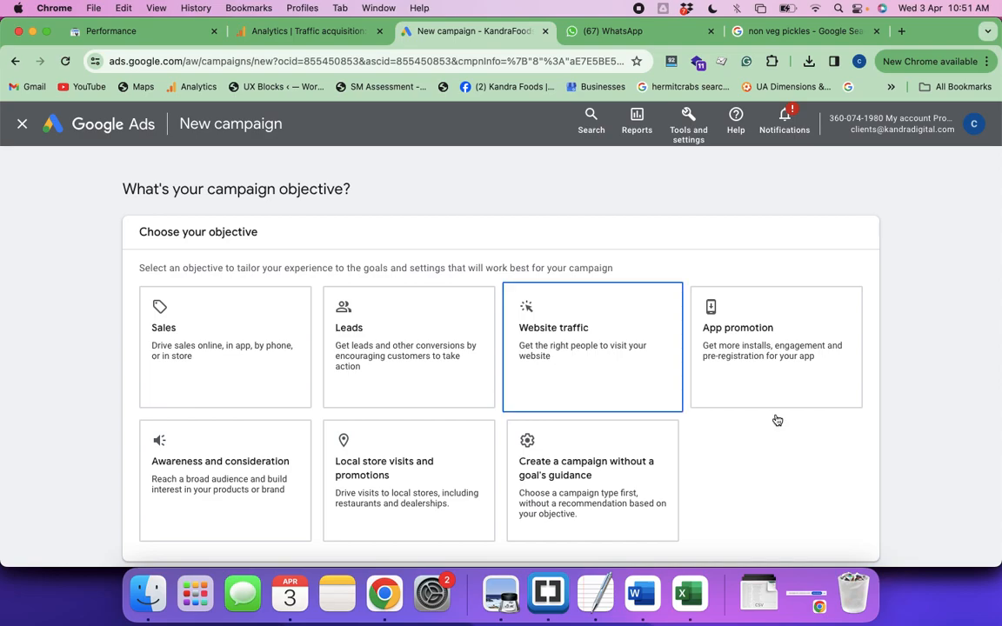
pyautogui.scroll(-2, 777, 420)
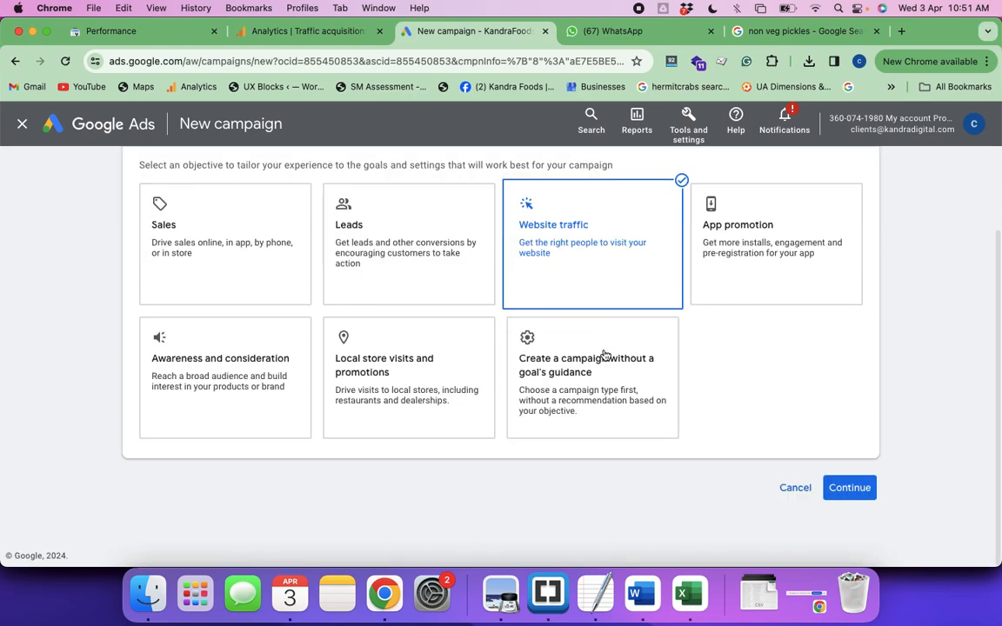
pyautogui.scroll(-2, 599, 264)
pyautogui.click(598, 263)
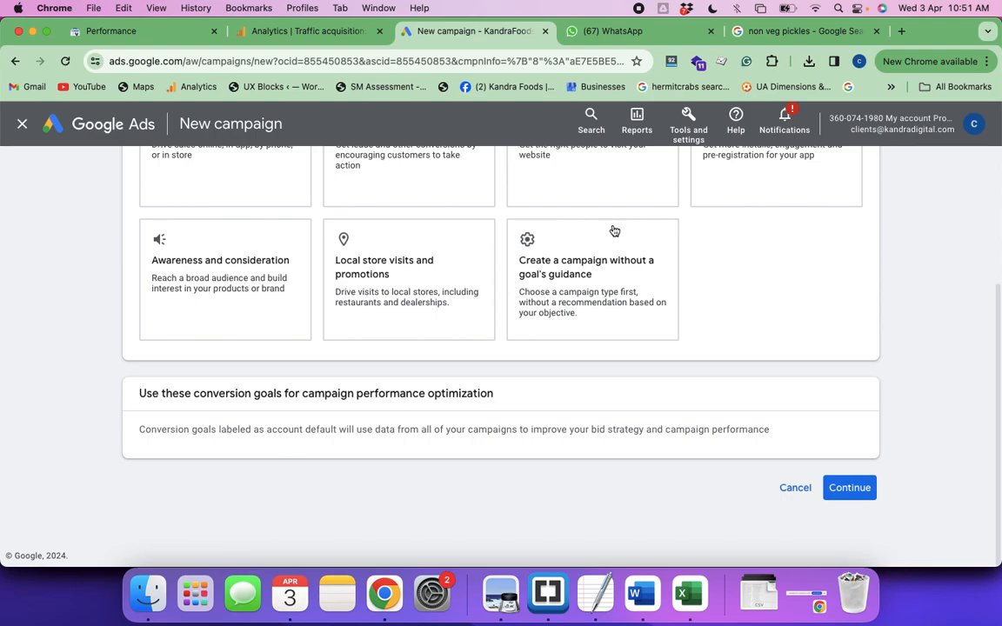
pyautogui.scroll(3, 615, 230)
pyautogui.click(614, 231)
pyautogui.scroll(-2, 600, 278)
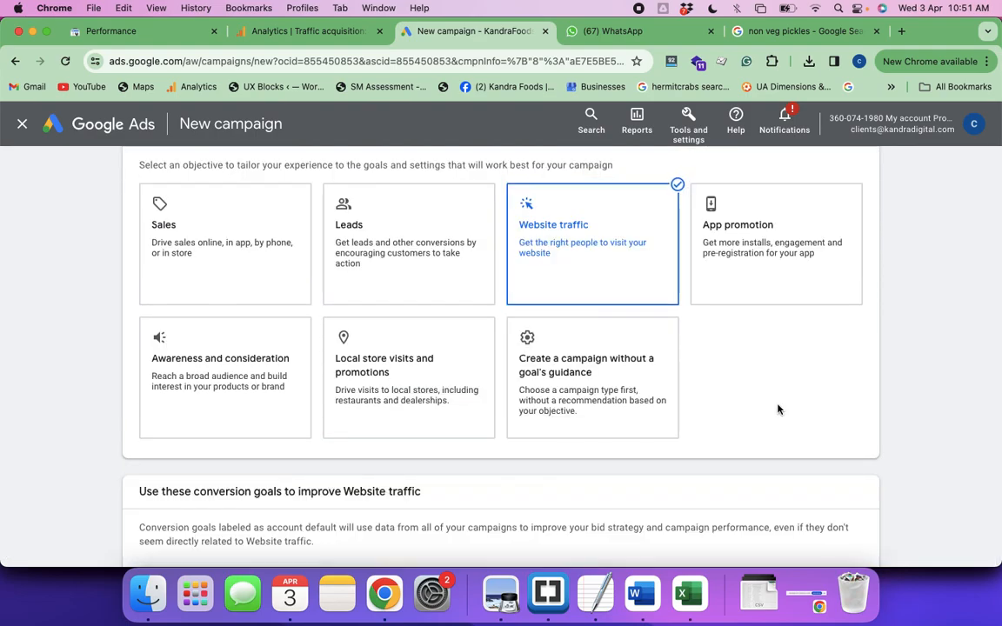
# Keep the account-default Purchases conversion goal and continue to the campaign type selection
pyautogui.scroll(-4, 779, 409)
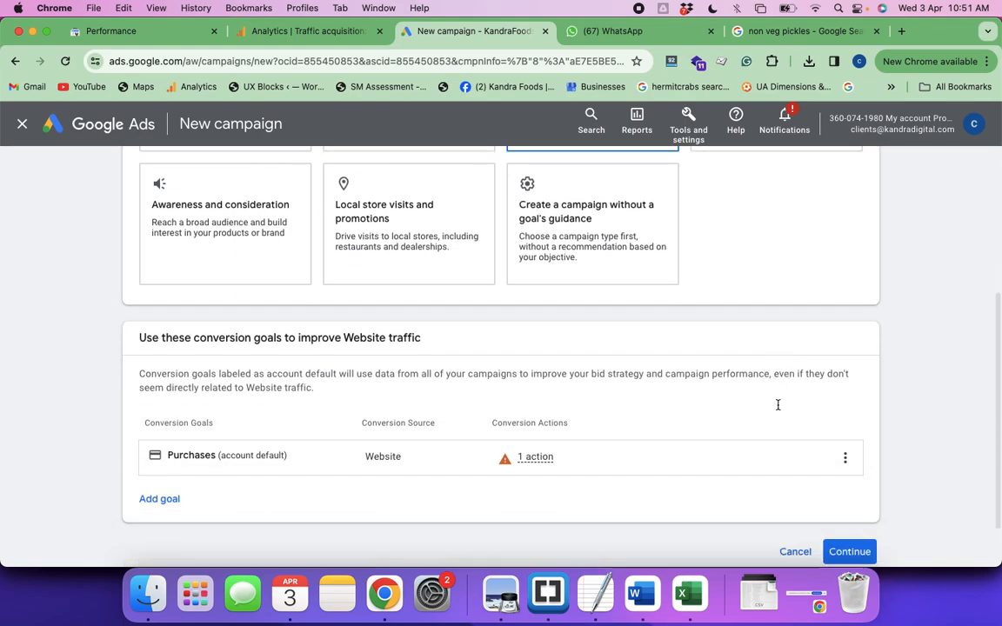
pyautogui.scroll(-2, 779, 406)
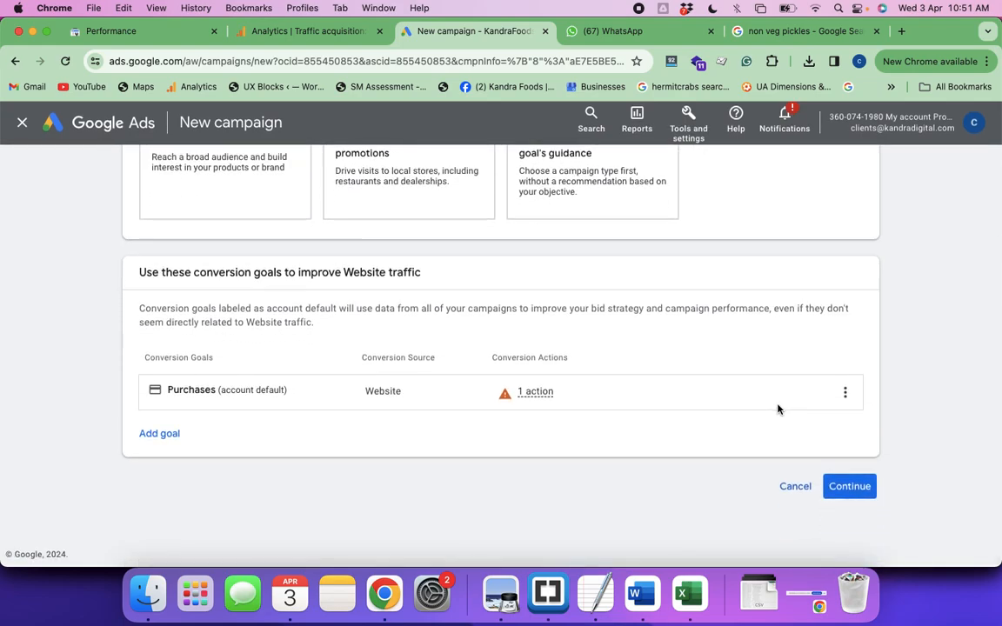
pyautogui.scroll(2, 573, 349)
pyautogui.scroll(-2, 574, 348)
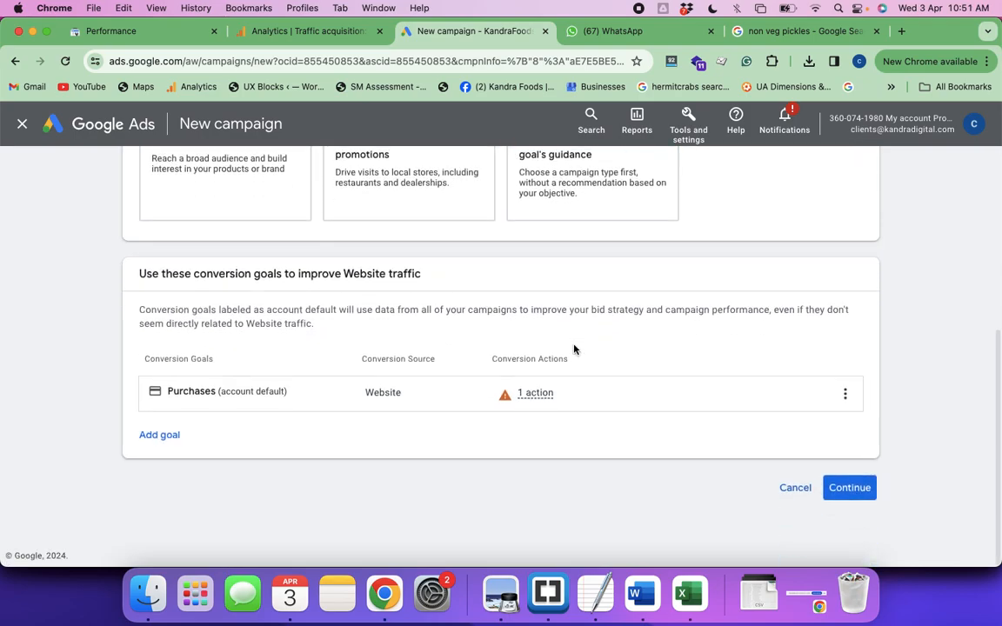
pyautogui.click(845, 490)
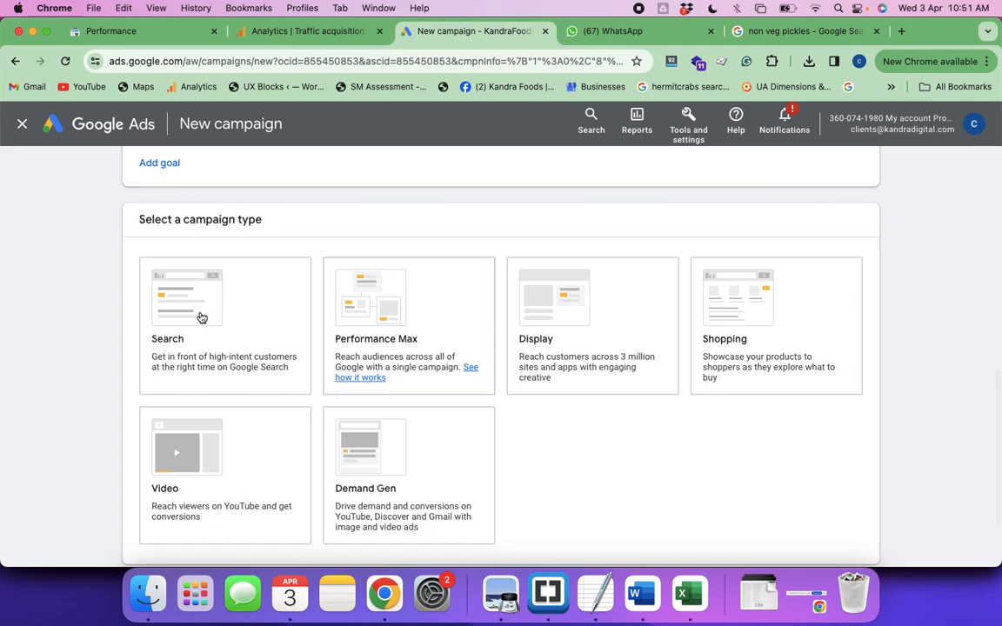
pyautogui.click(204, 335)
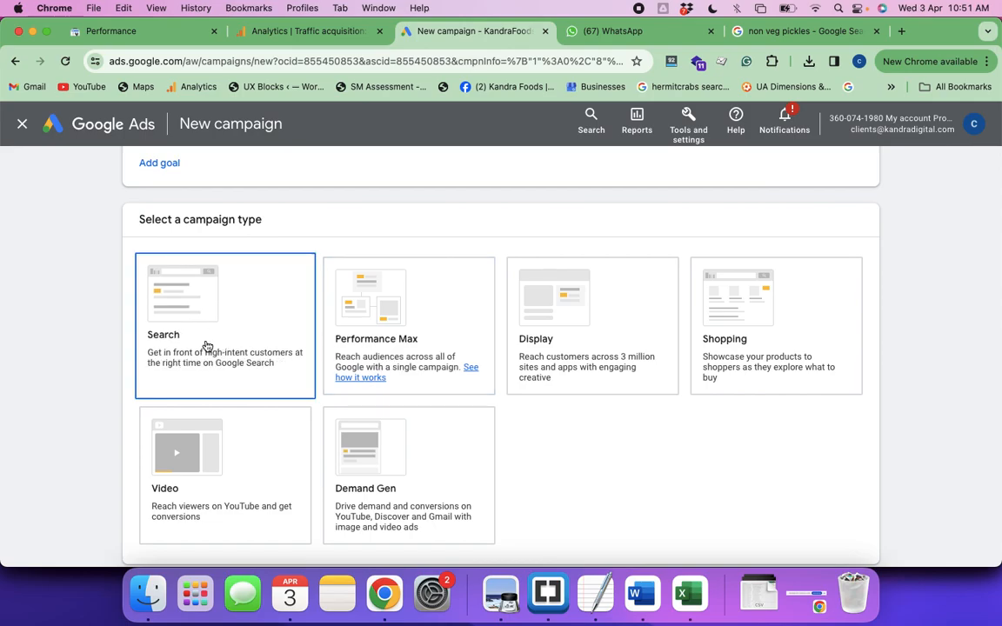
pyautogui.click(550, 353)
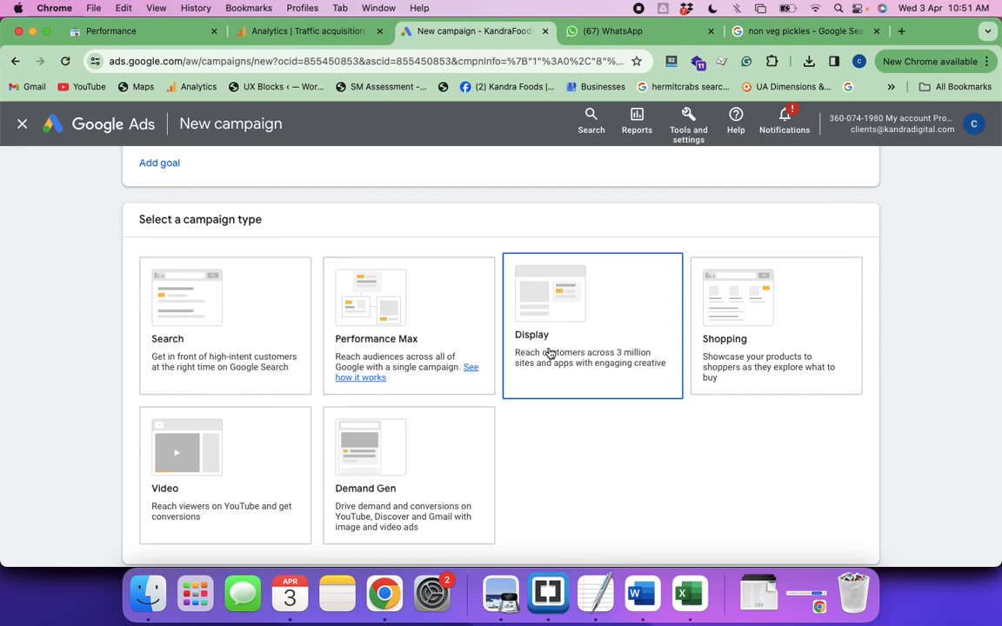
pyautogui.click(373, 324)
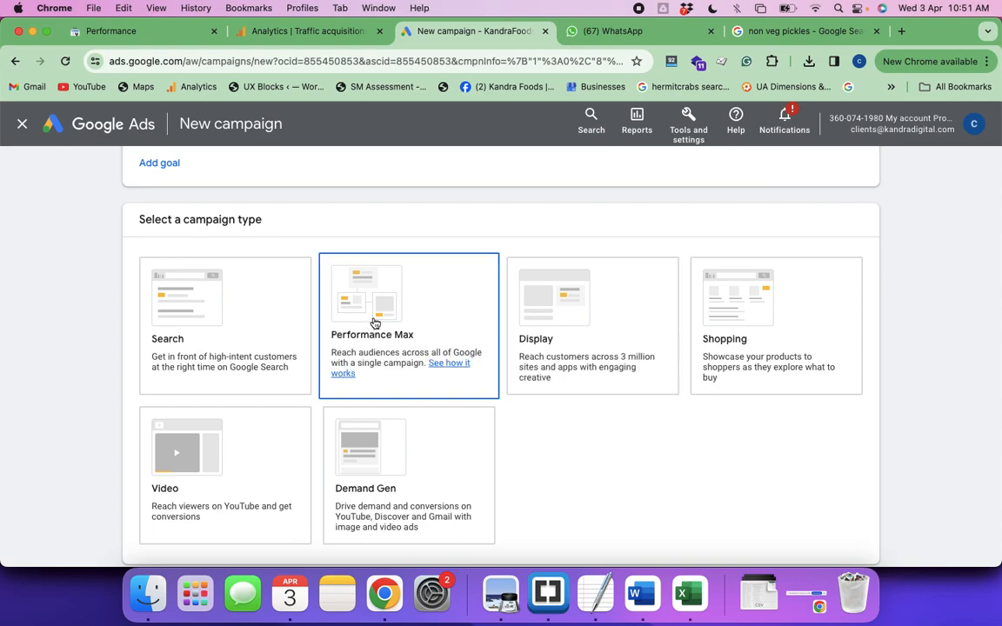
pyautogui.click(562, 304)
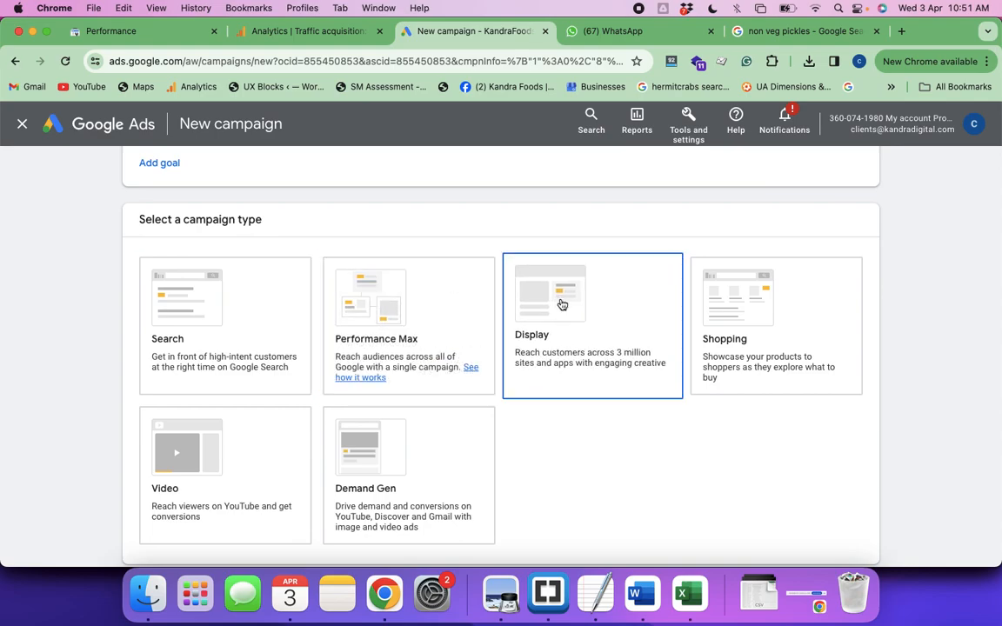
pyautogui.click(412, 457)
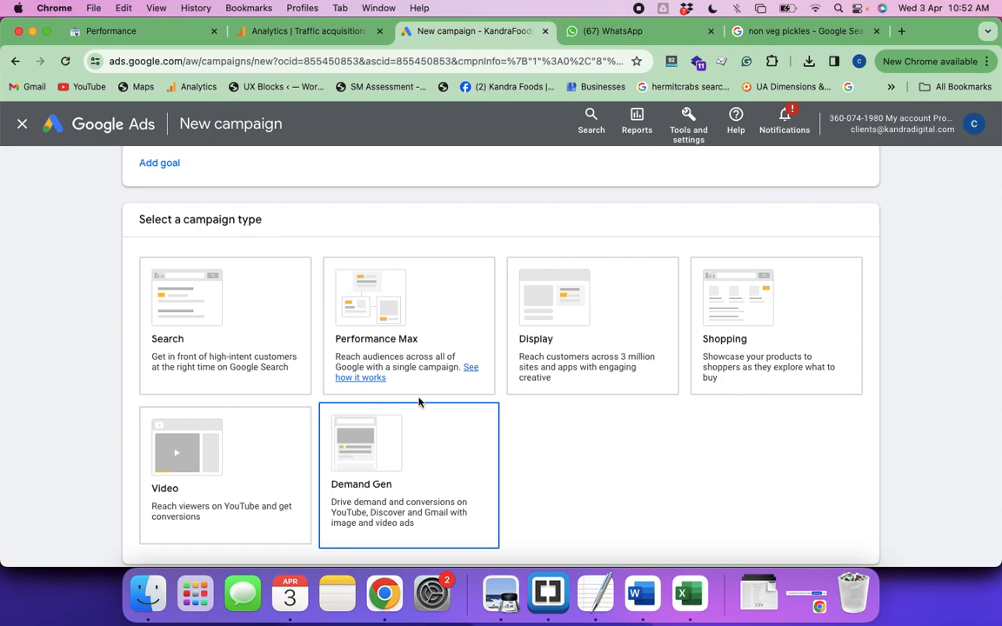
# Switch to the Google search page and search for the suggested query "non veg pickles in bangalore"
pyautogui.click(396, 380)
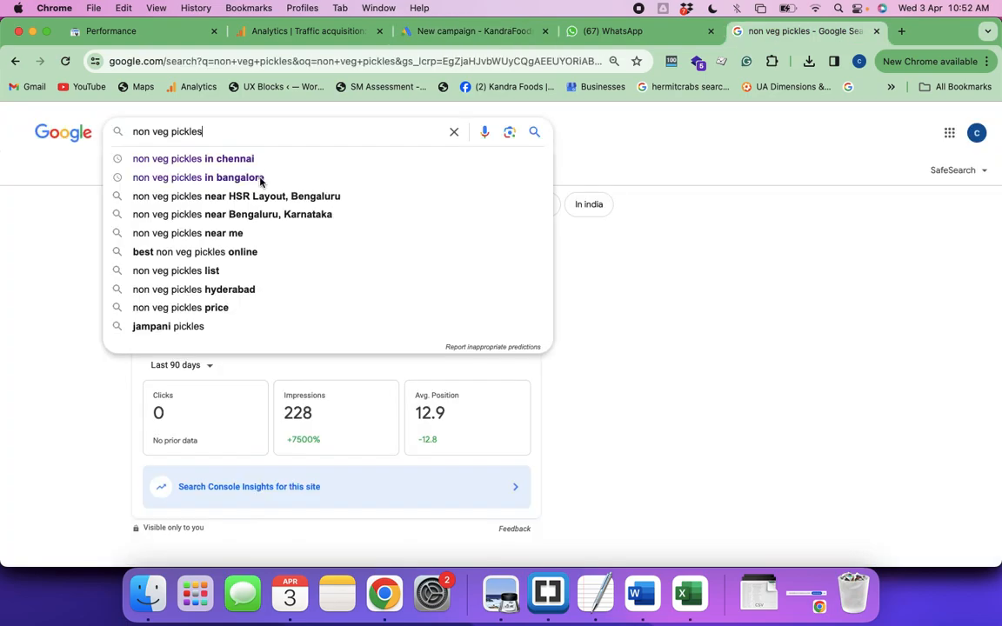
pyautogui.click(260, 177)
pyautogui.click(262, 183)
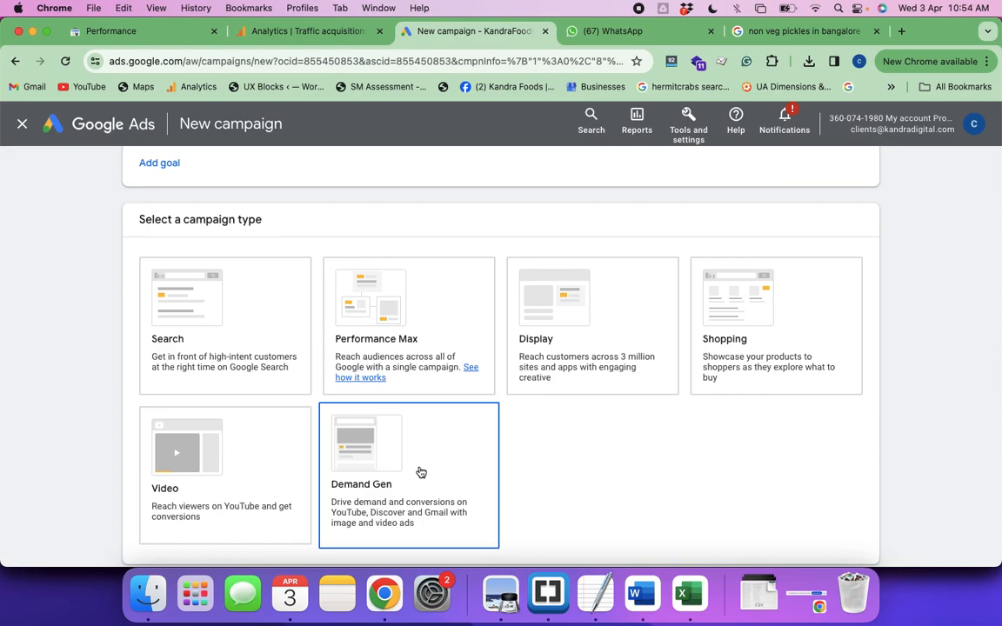
# Choose the Search campaign type and name the campaign "NonVeg Pickles_ Search_South"
pyautogui.click(258, 310)
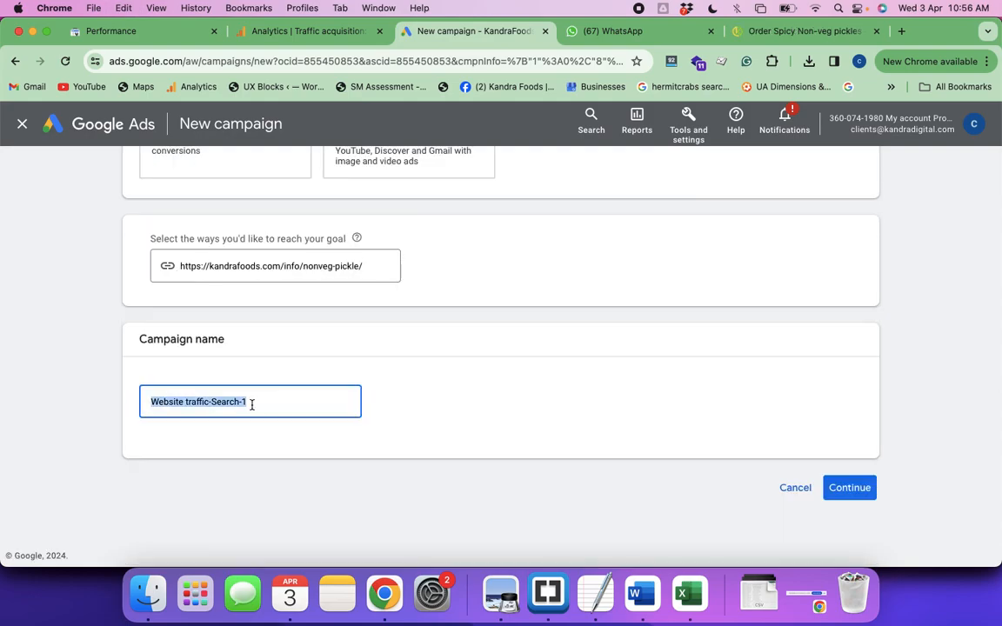
pyautogui.write('Non')
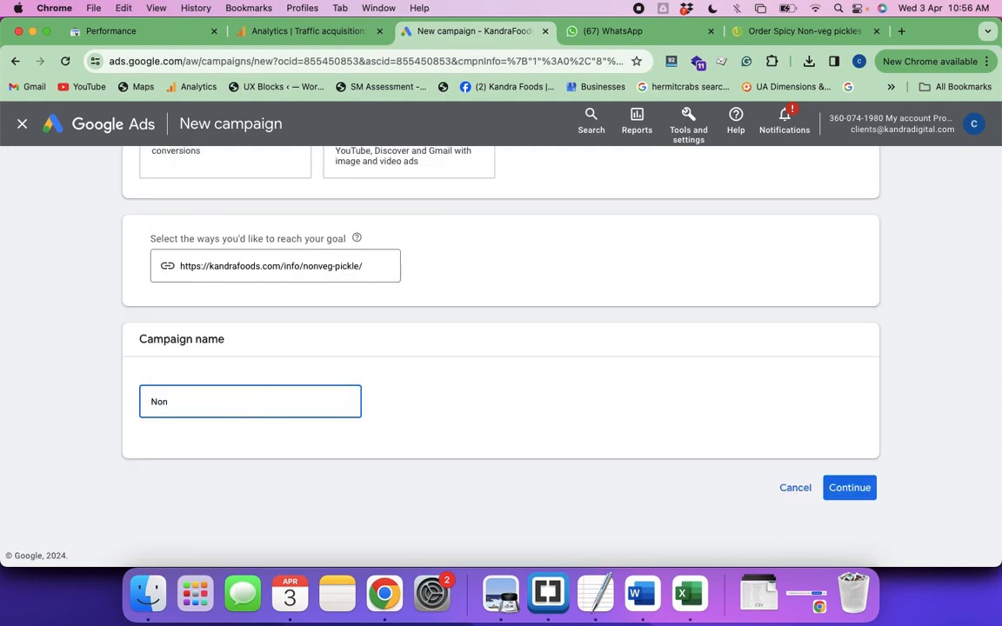
pyautogui.write('Veg Pickles_ Search_Metro')
pyautogui.press('BackSpace')
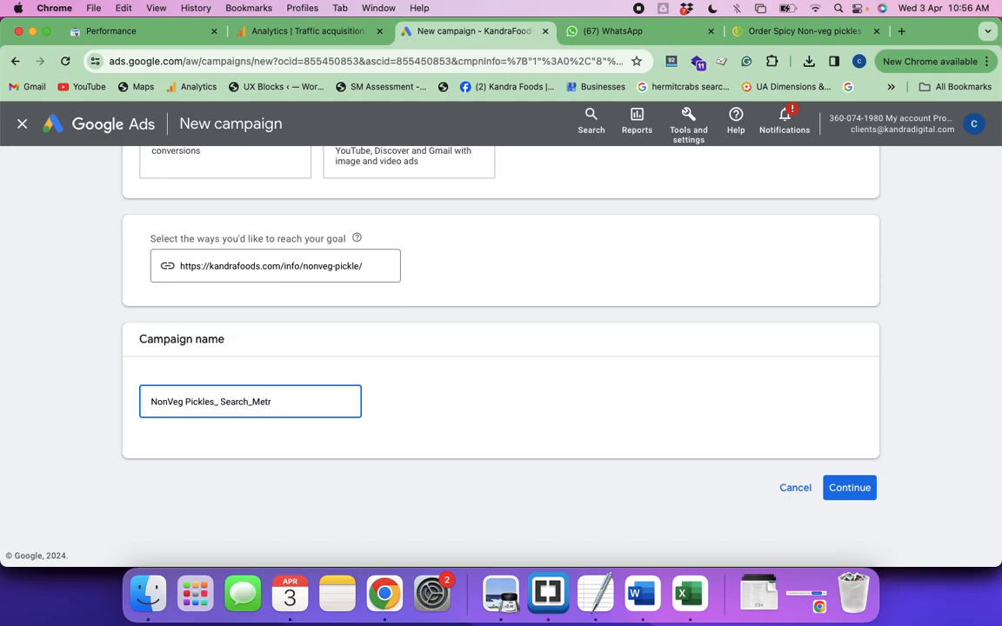
pyautogui.press('BackSpace')
pyautogui.press('BackSpace')
pyautogui.press('BackSpace')
pyautogui.write('_Ind')
pyautogui.press('BackSpace')
pyautogui.press('BackSpace')
pyautogui.write('ND')
pyautogui.press('BackSpace')
pyautogui.press('BackSpace')
pyautogui.press('BackSpace')
pyautogui.write('South')
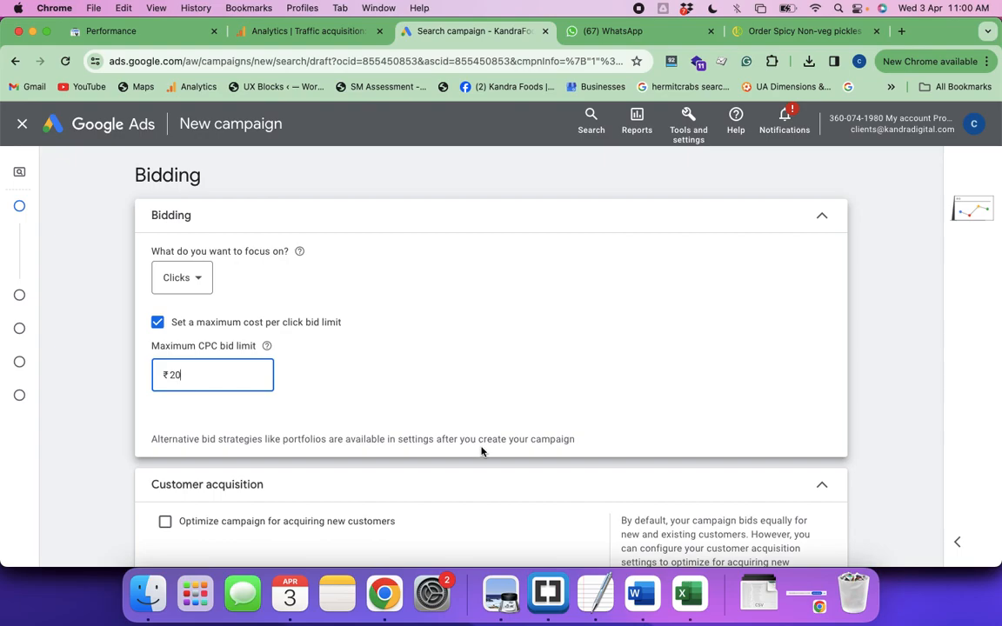
# Continue from bidding to the campaign settings and exclude both the Google Display Network and Google search partners
pyautogui.scroll(-3, 482, 452)
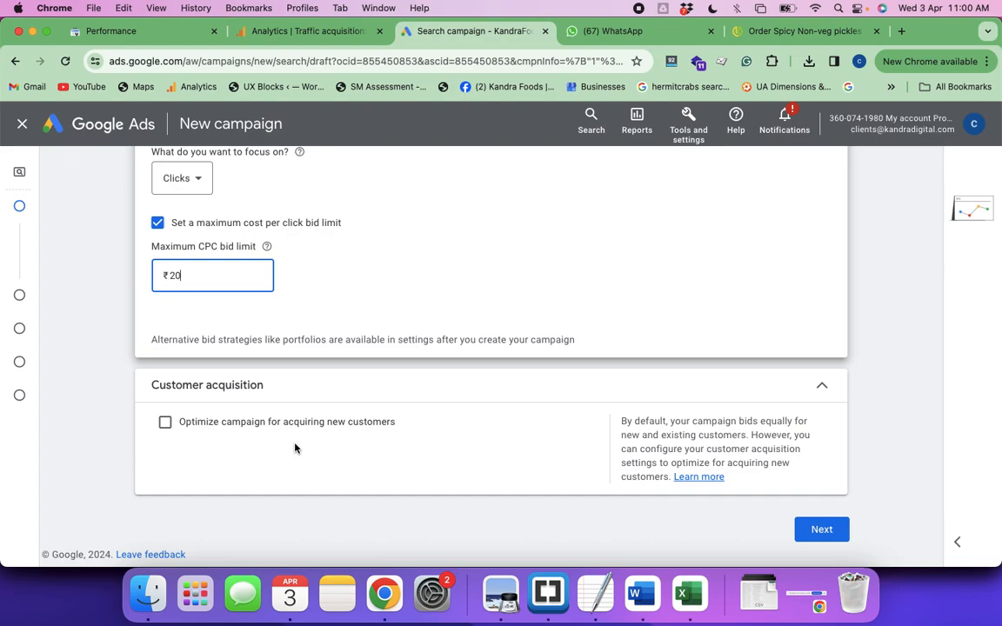
pyautogui.click(820, 531)
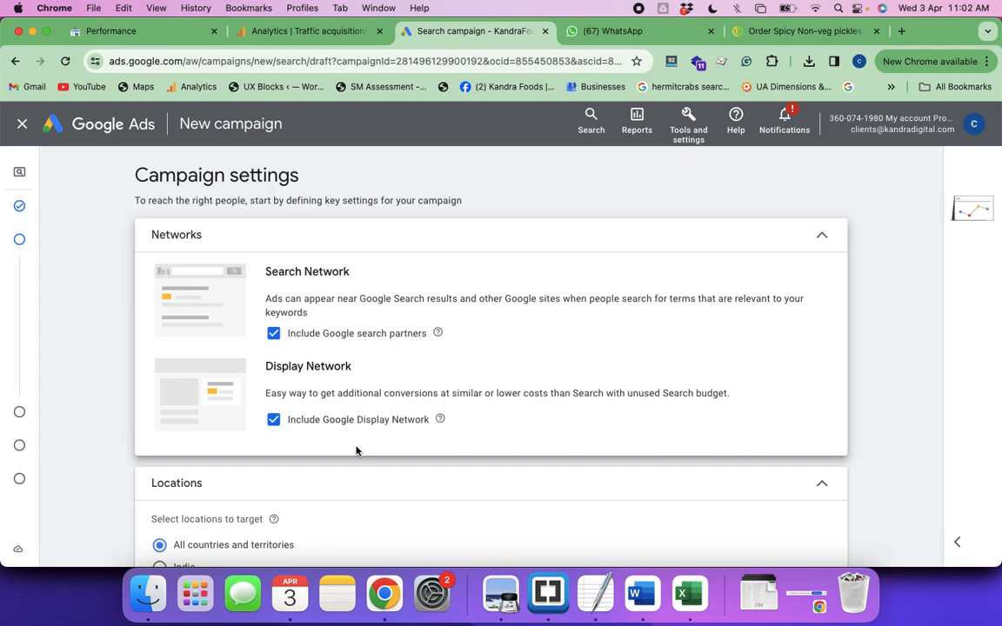
pyautogui.click(273, 421)
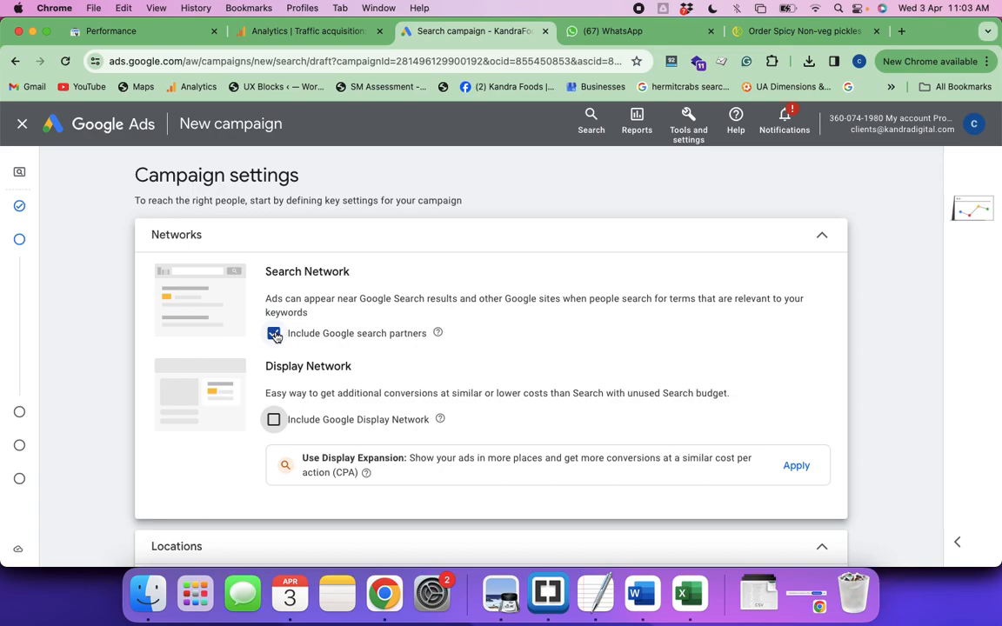
pyautogui.click(274, 335)
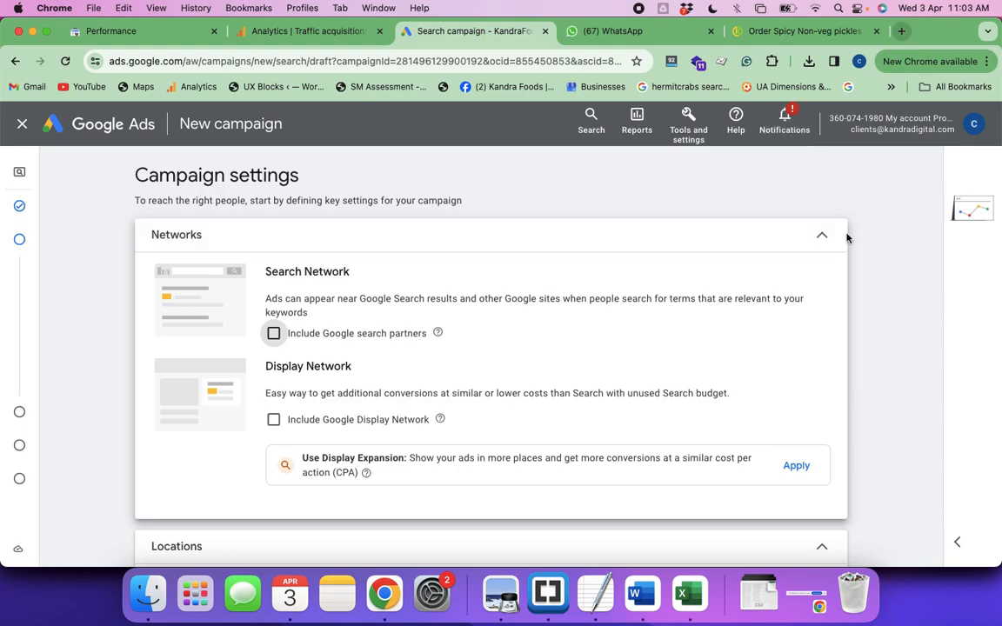
# Target India as the campaign location and review the language list, keeping English selected
pyautogui.scroll(-3, 718, 385)
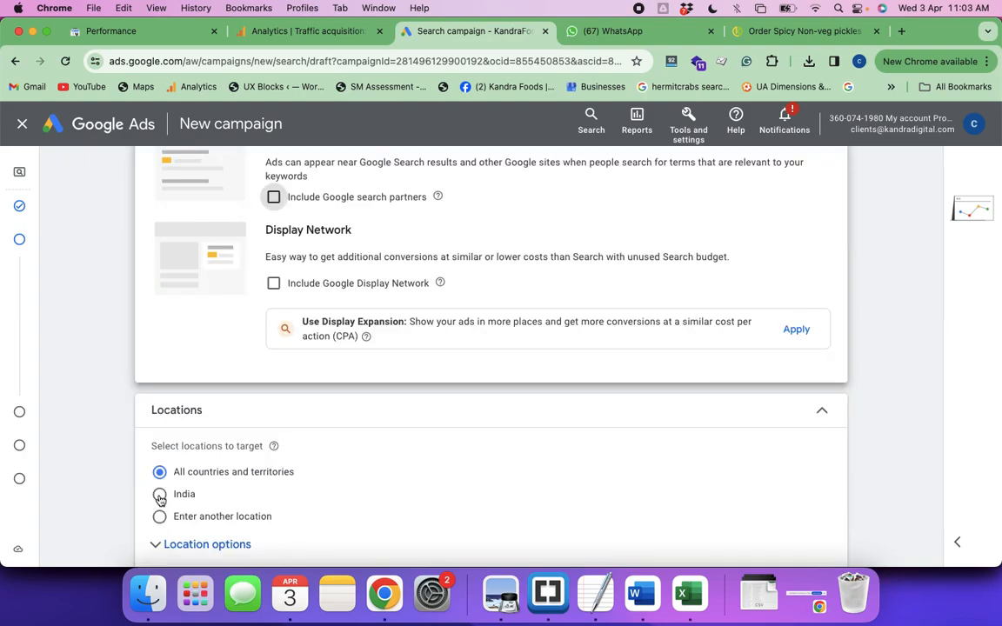
pyautogui.click(160, 496)
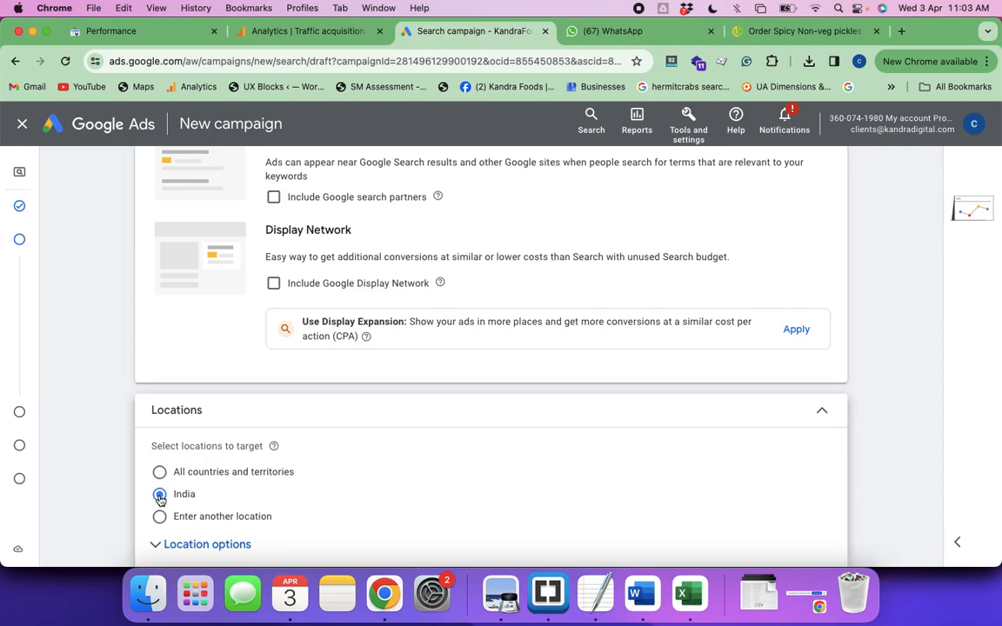
pyautogui.scroll(-6, 404, 451)
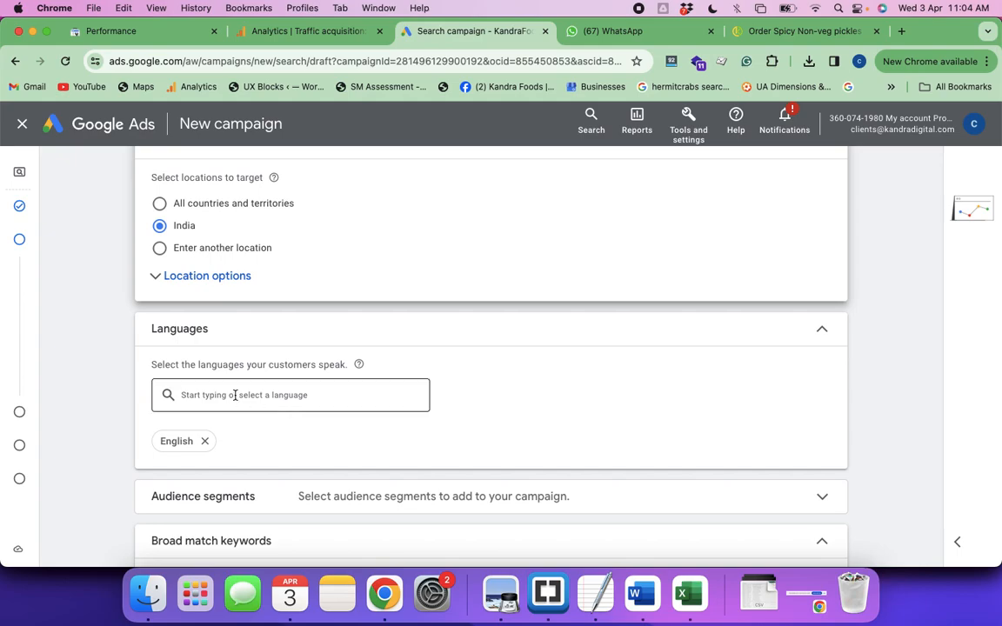
pyautogui.click(448, 402)
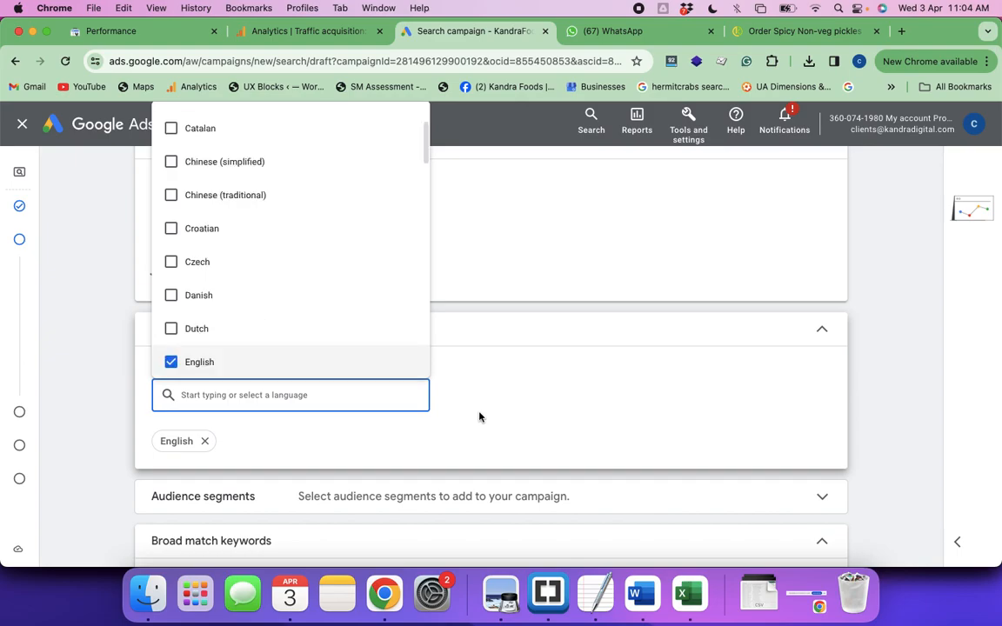
pyautogui.scroll(-3, 499, 398)
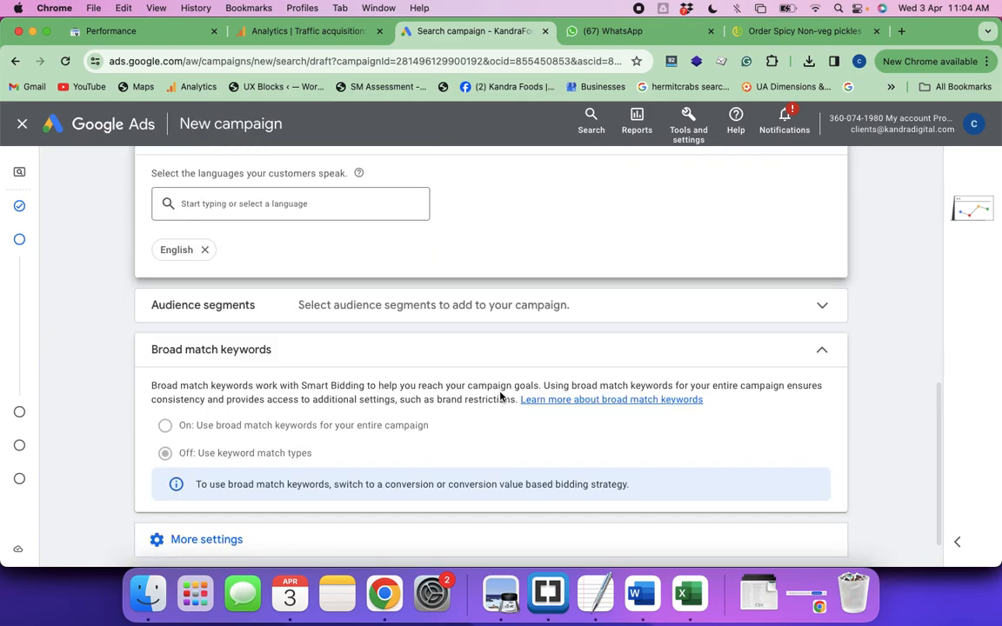
pyautogui.scroll(1, 500, 396)
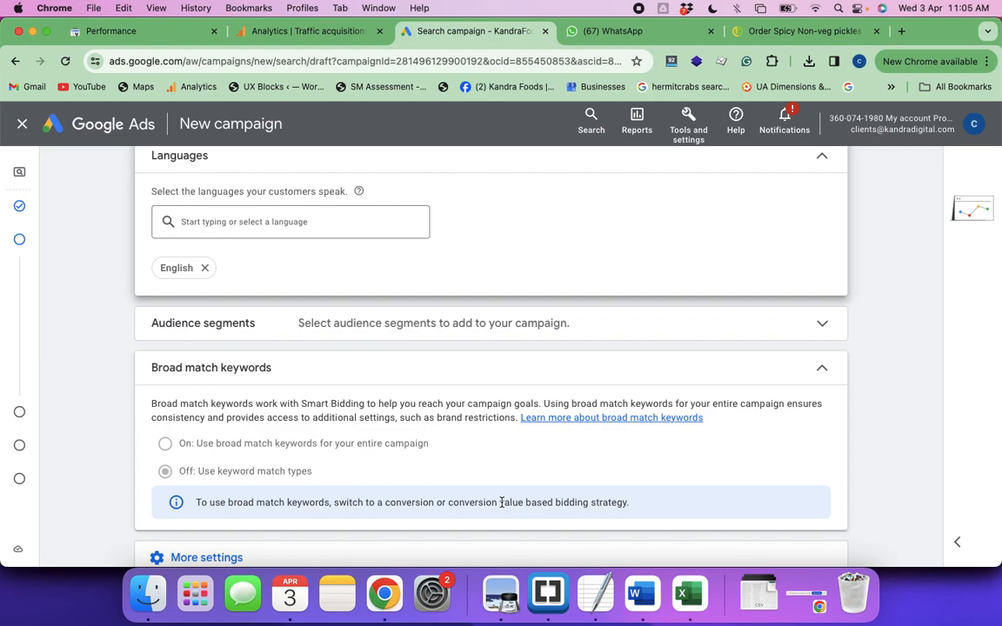
pyautogui.scroll(-2, 468, 470)
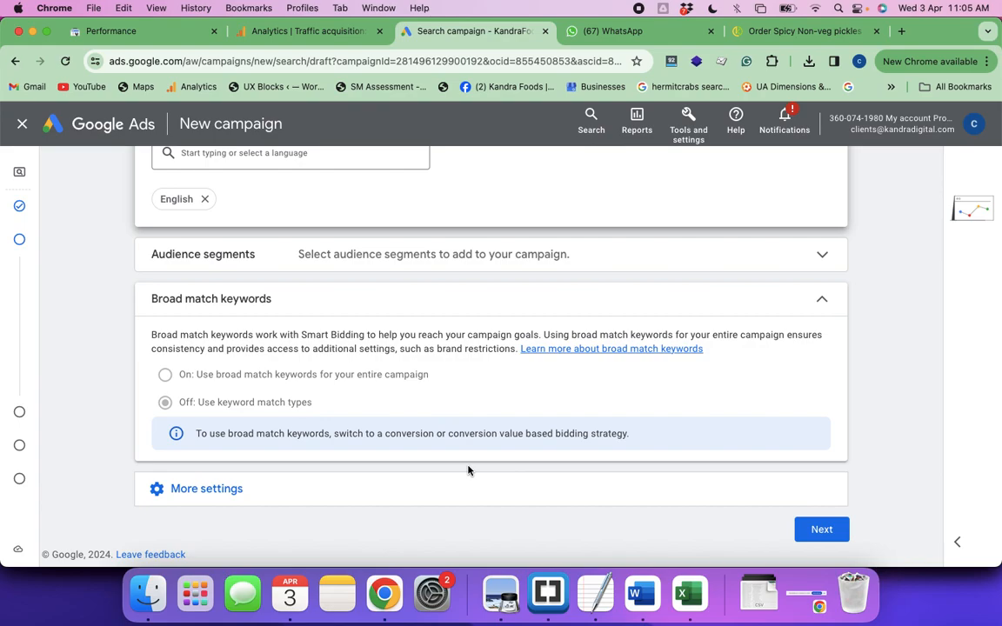
# Expand the additional campaign settings and examine the ad rotation options
pyautogui.click(233, 496)
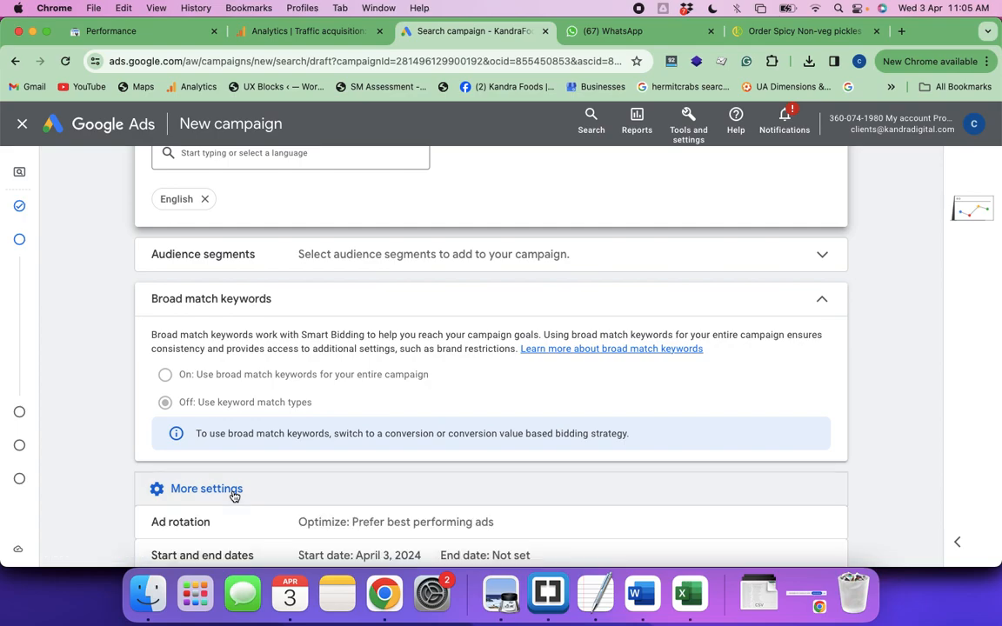
pyautogui.scroll(-3, 234, 495)
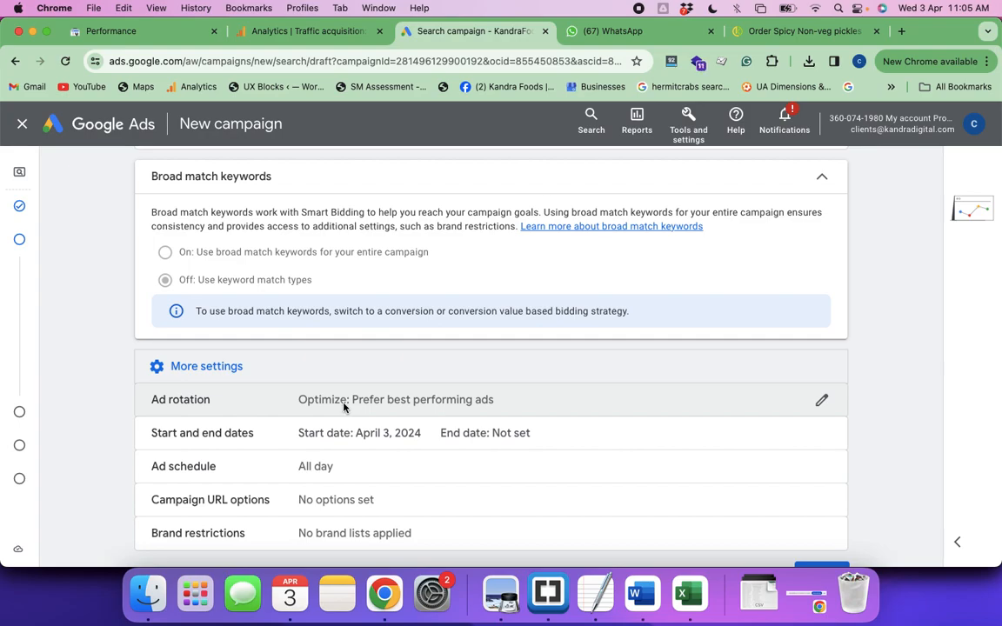
pyautogui.click(345, 407)
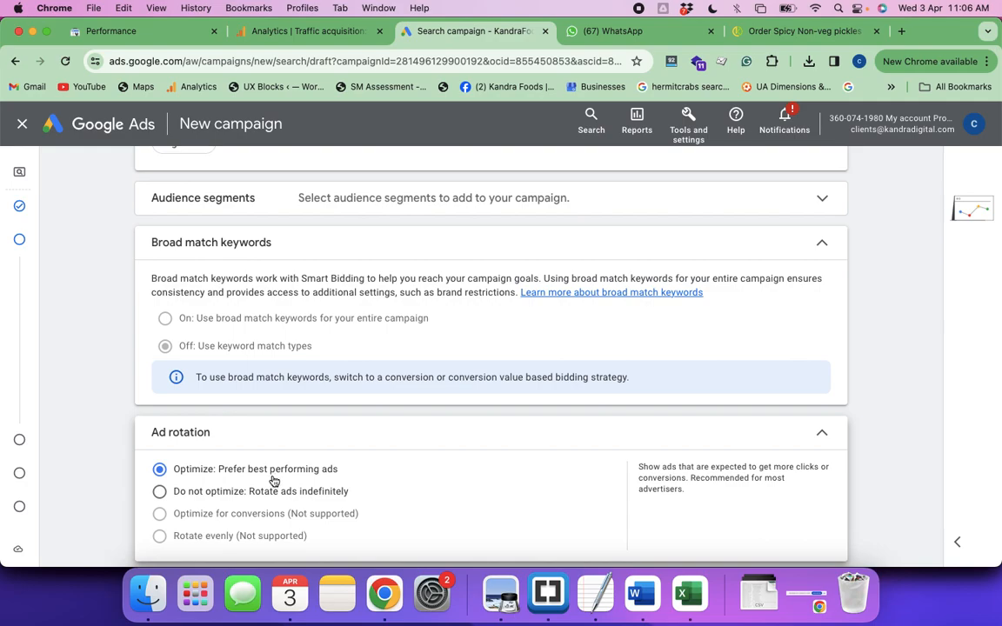
pyautogui.scroll(-1, 811, 459)
pyautogui.scroll(-2, 811, 460)
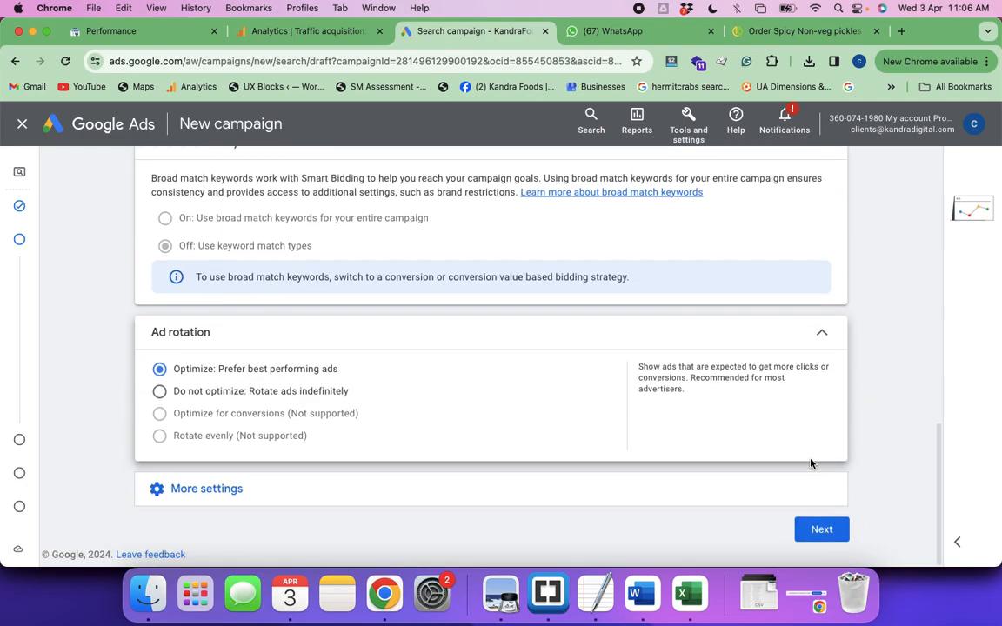
# Examine the ad schedule's start time choices, then collapse the ad schedule and ad rotation sections without changes
pyautogui.click(628, 493)
pyautogui.scroll(-3, 628, 493)
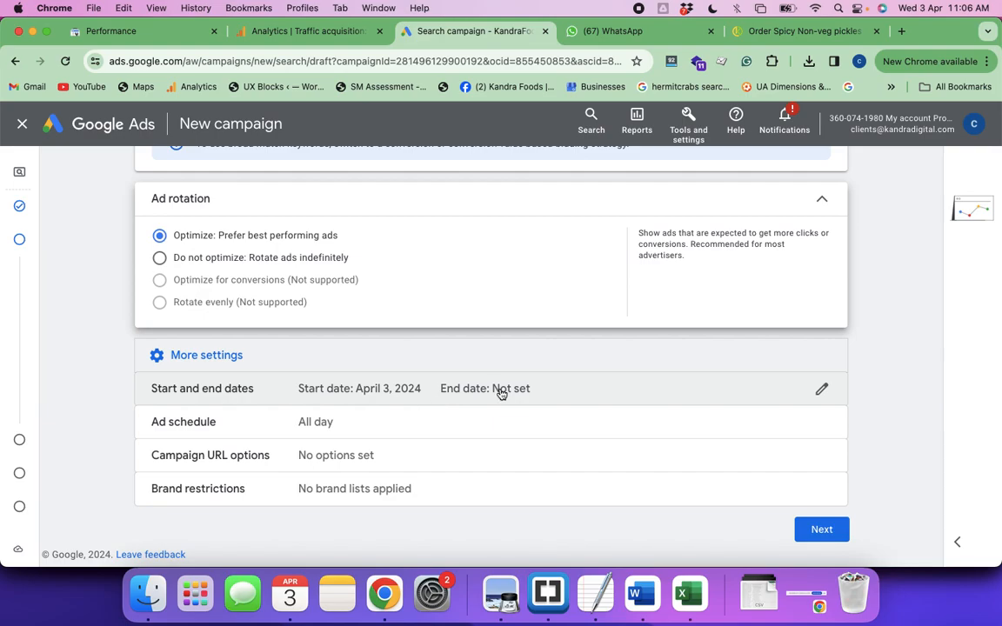
pyautogui.click(323, 430)
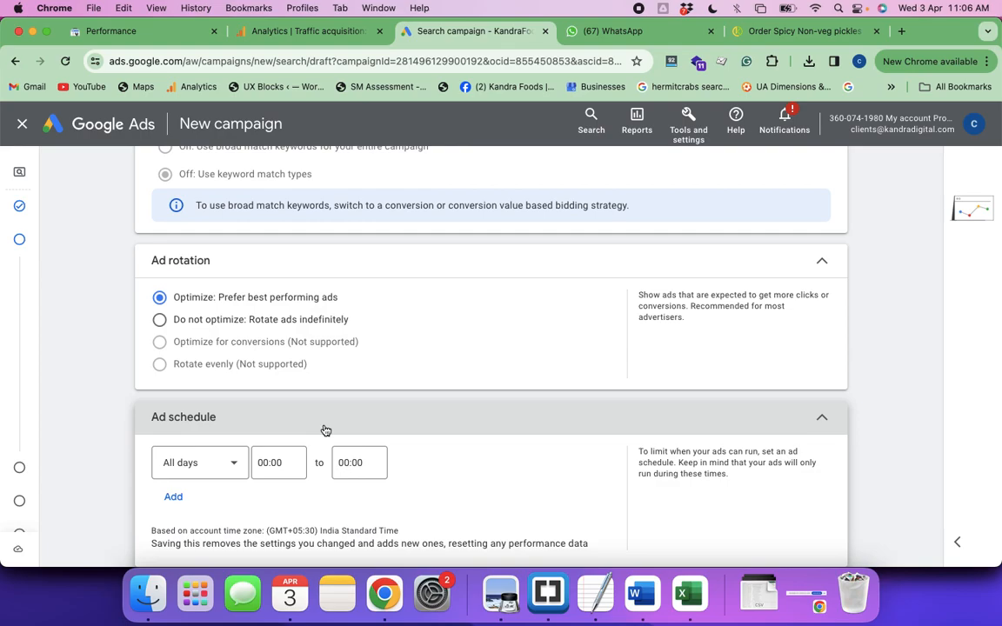
pyautogui.click(271, 463)
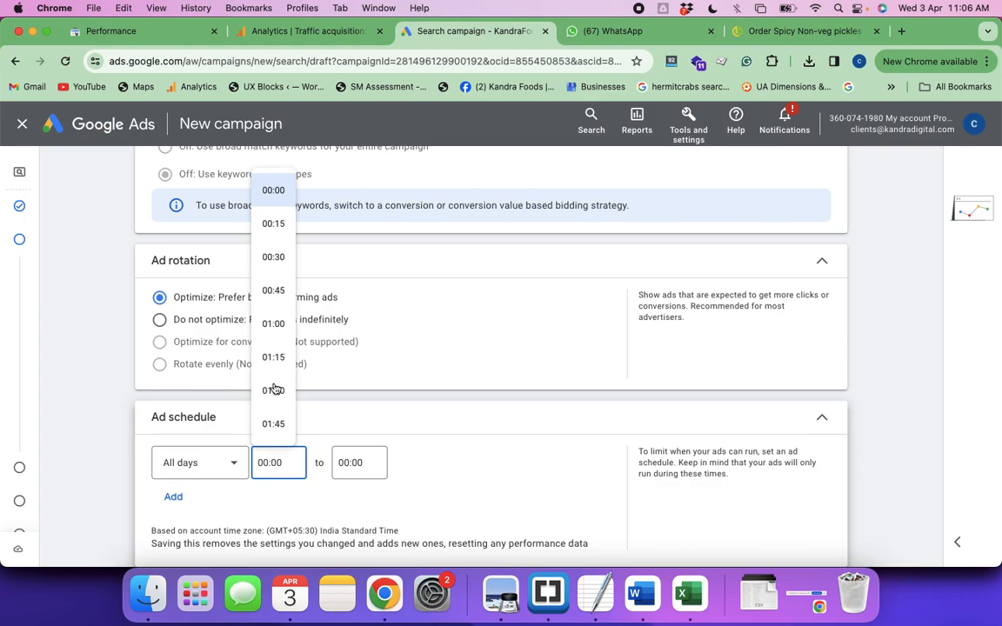
pyautogui.scroll(-10, 274, 389)
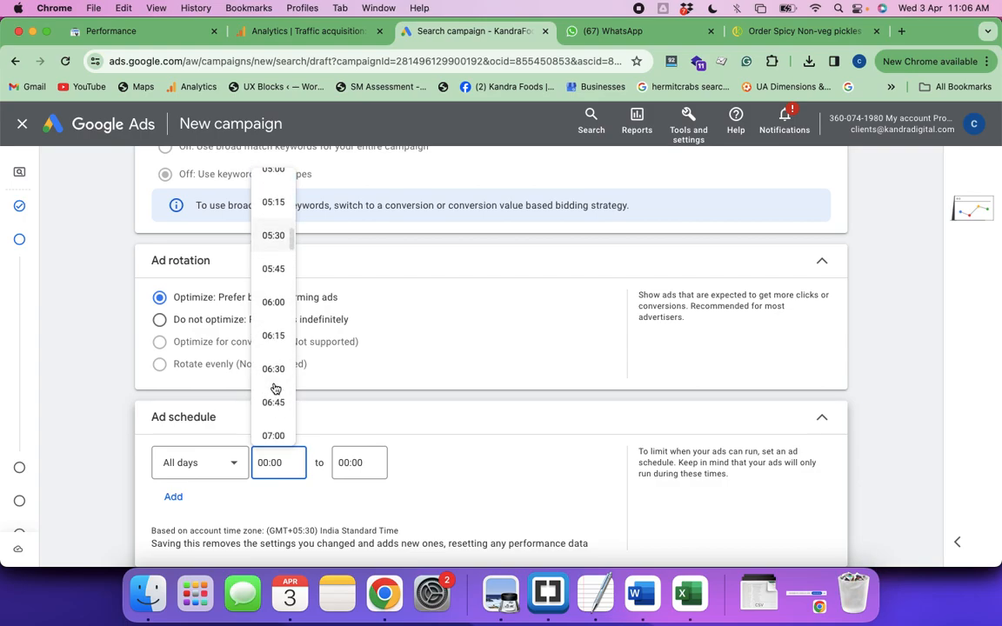
pyautogui.scroll(-5, 274, 389)
pyautogui.scroll(-3, 275, 389)
pyautogui.scroll(-2, 275, 389)
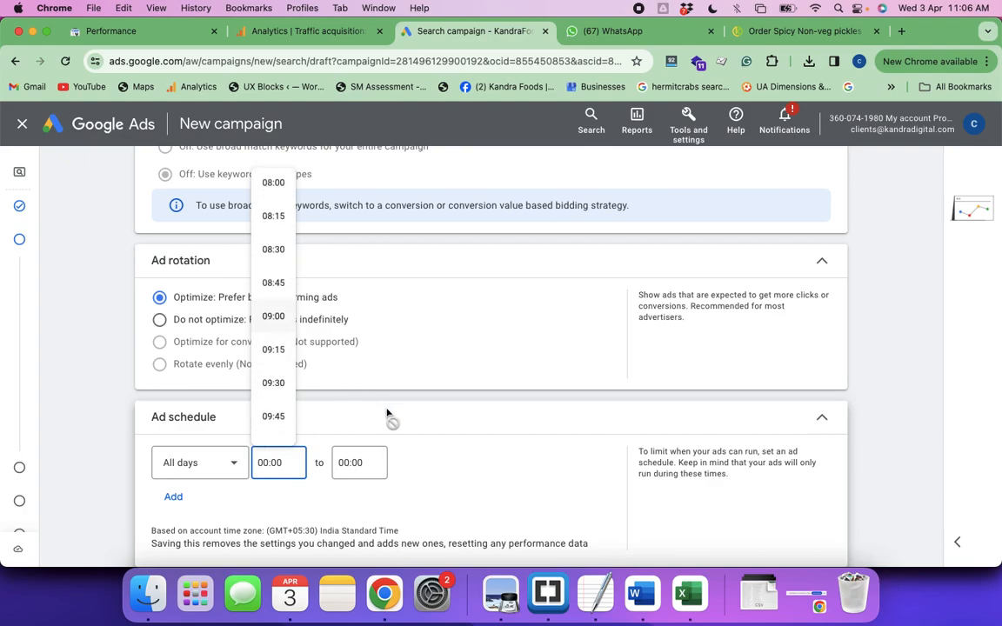
pyautogui.click(408, 444)
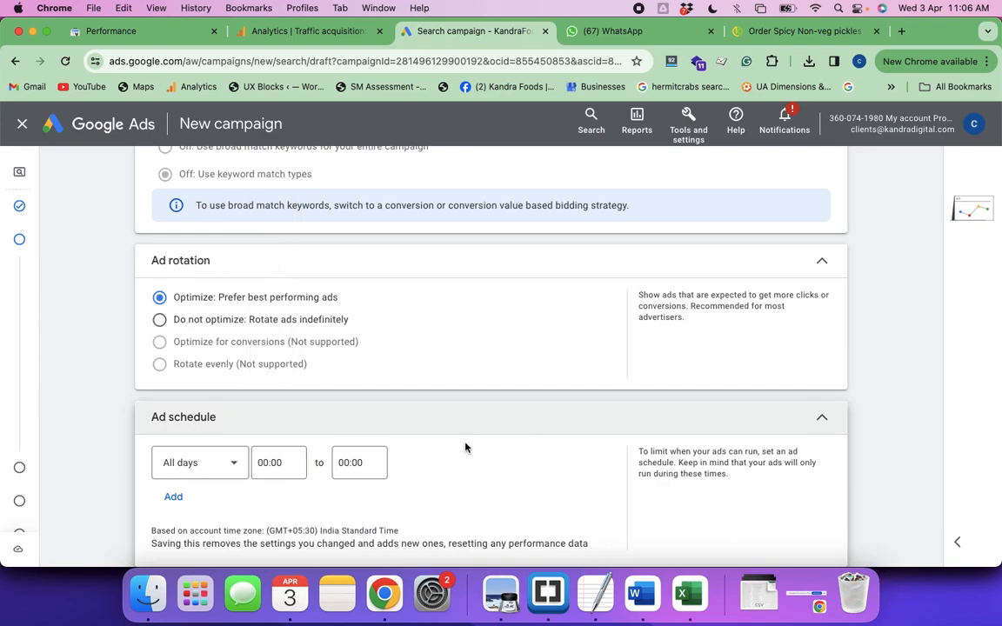
pyautogui.click(822, 425)
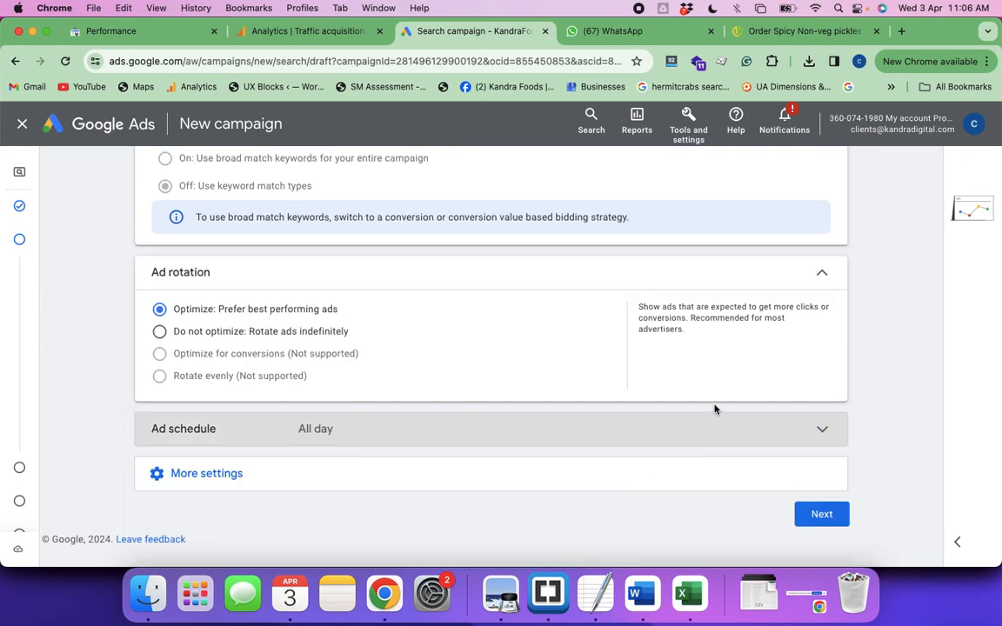
pyautogui.click(823, 277)
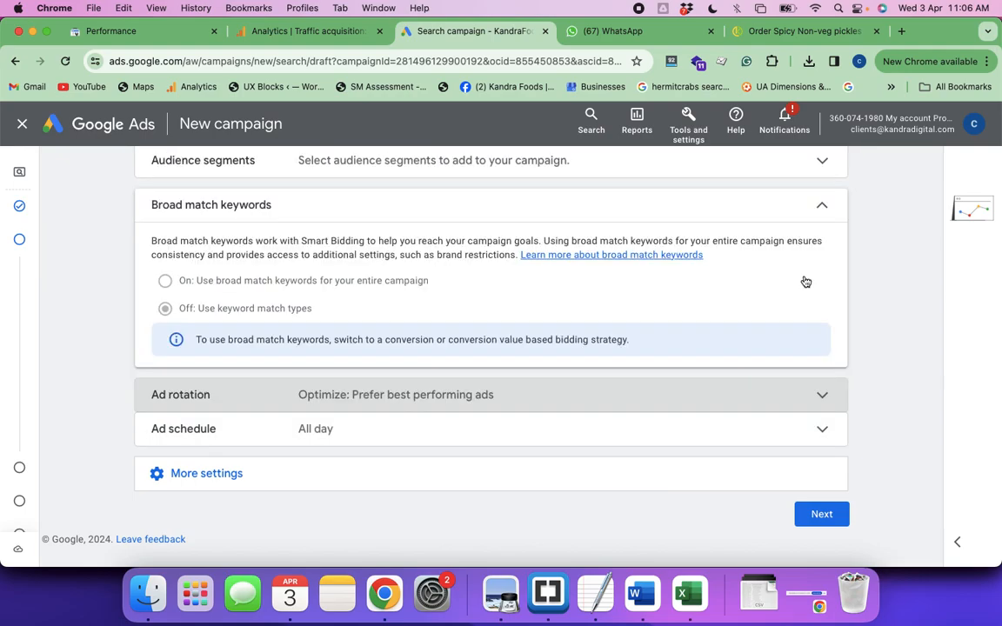
# Open the campaign URL options and examine the tracking template, final URL suffix and custom parameter fields
pyautogui.click(228, 477)
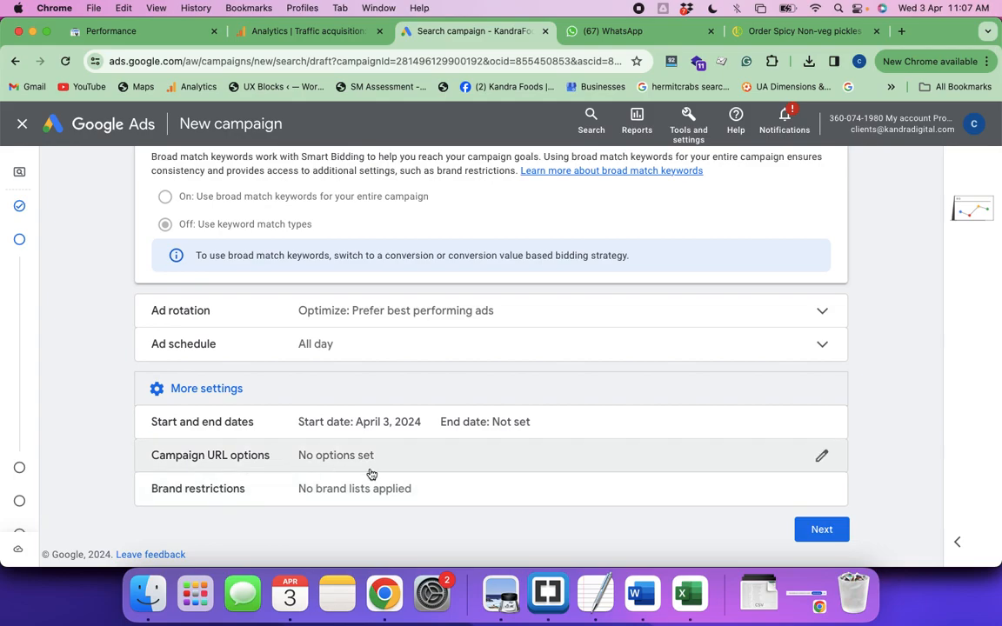
pyautogui.click(820, 459)
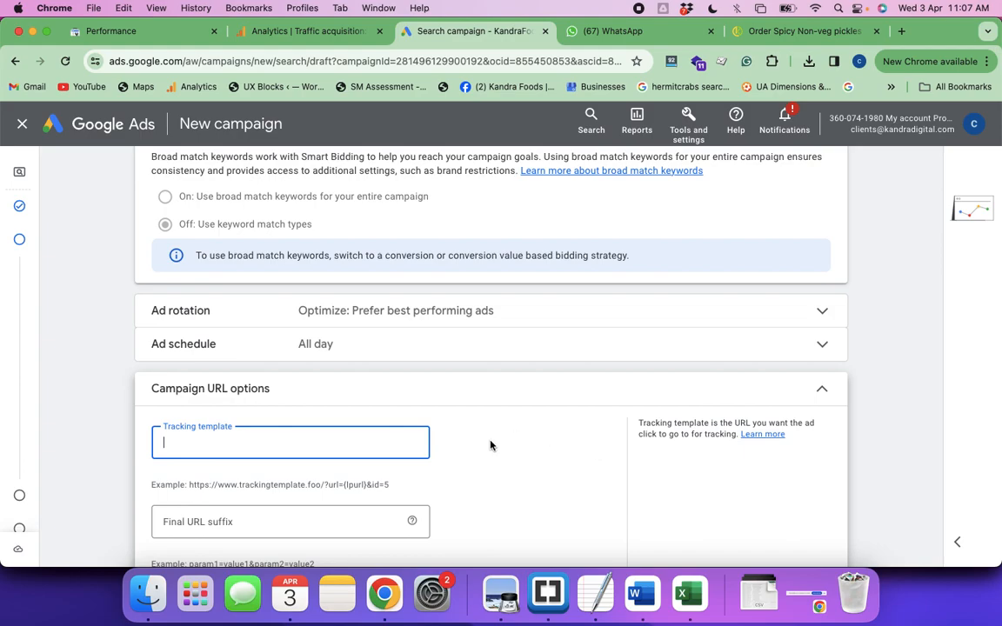
pyautogui.scroll(-3, 489, 446)
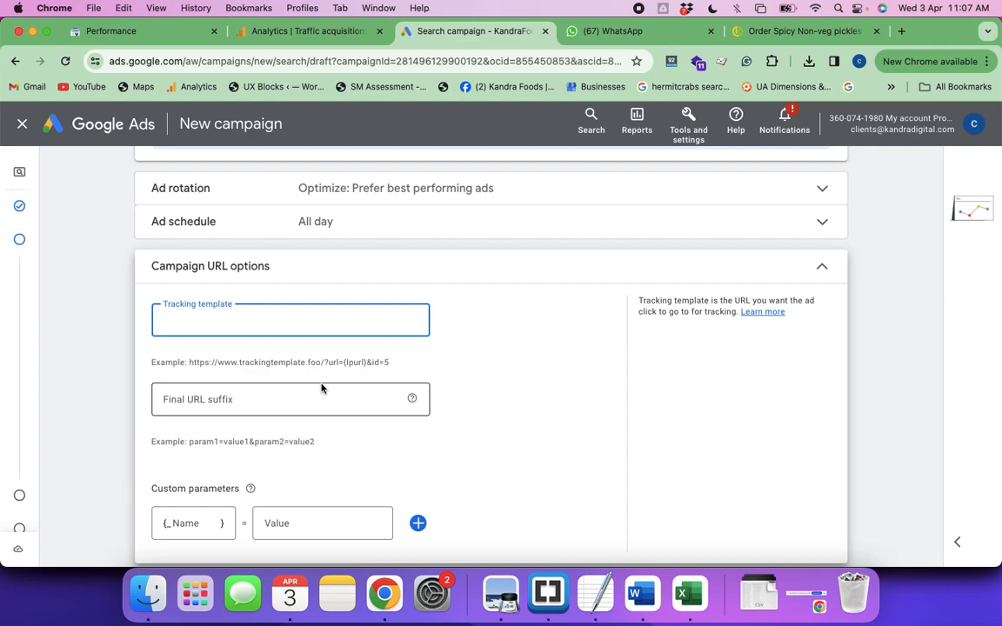
pyautogui.moveTo(412, 401)
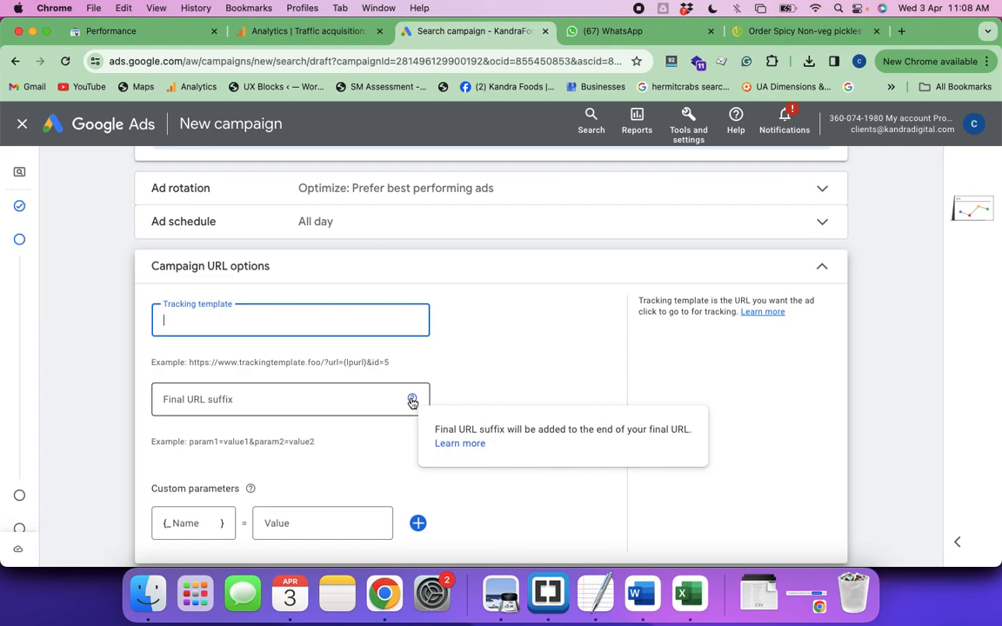
# Search Google for the suggested query "non veg pickles in bangalore" in a new browser tab
pyautogui.click(902, 32)
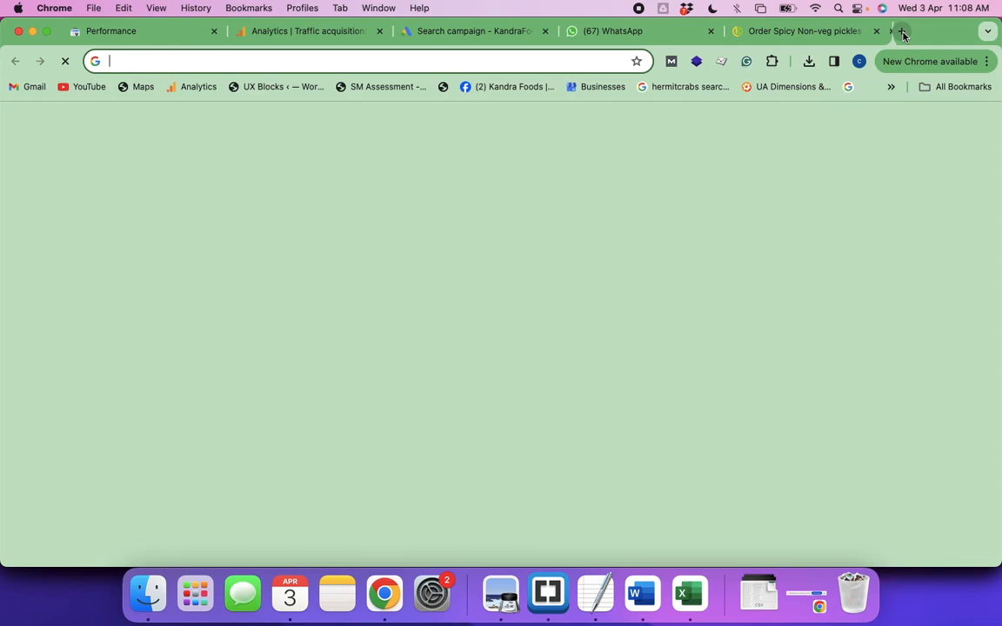
pyautogui.write('non veg pickls')
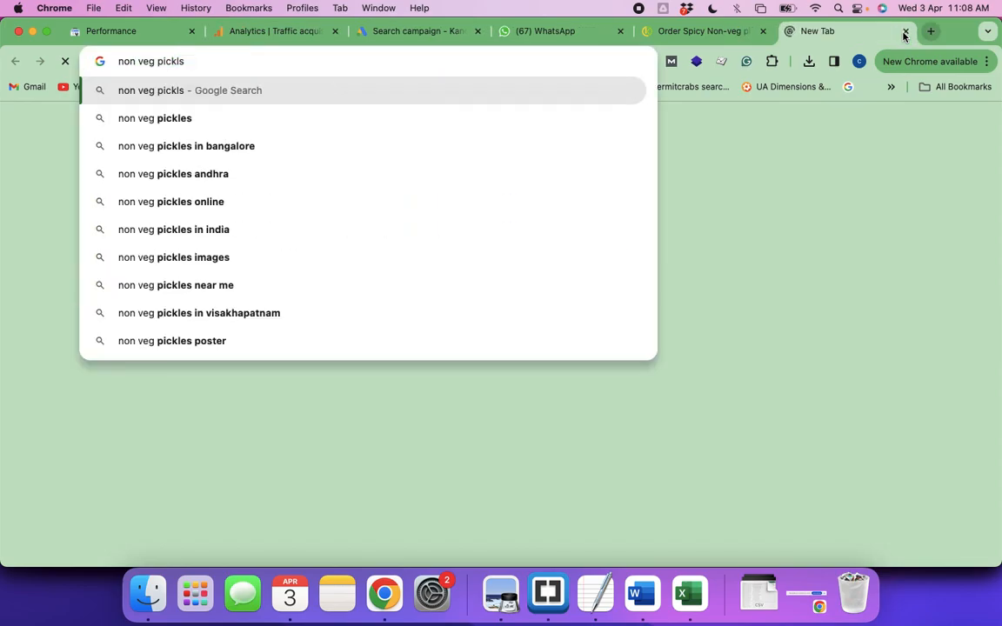
pyautogui.press('BackSpace')
pyautogui.press('Down')
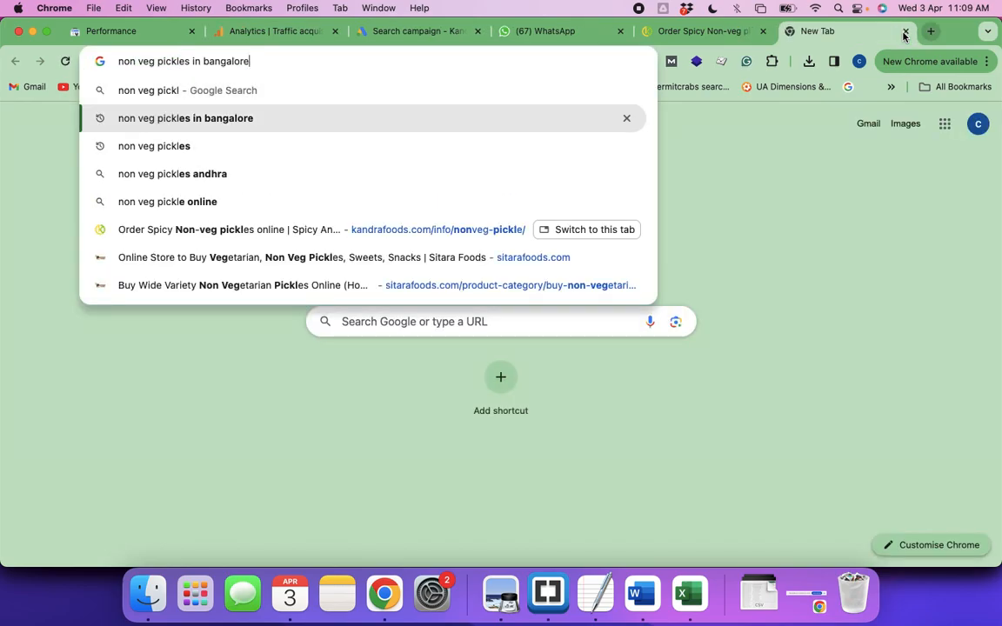
pyautogui.press('Return')
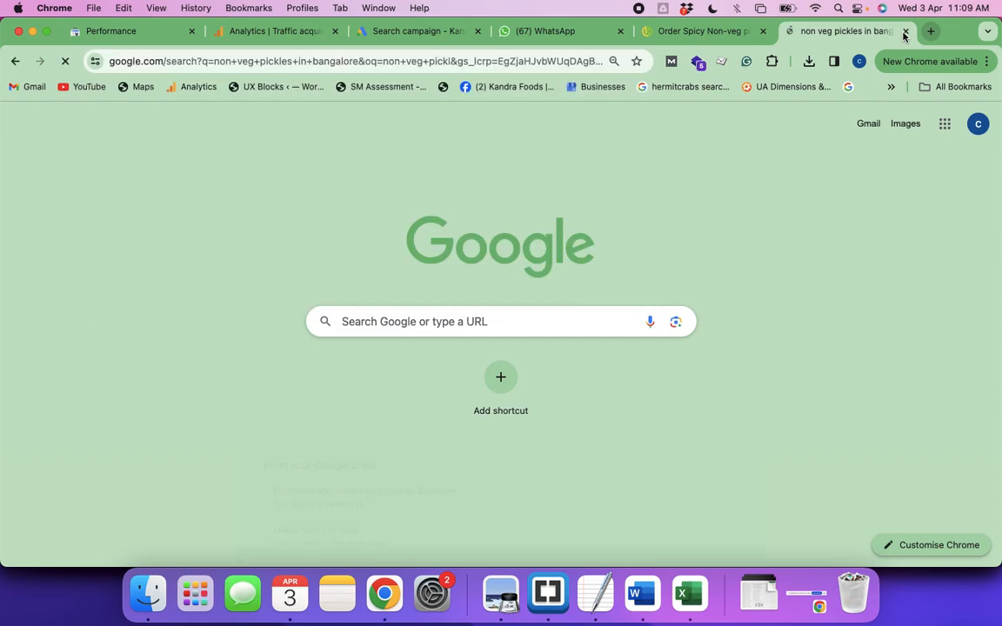
# Open a new Incognito window and load the pasted kandrafoods.com nonveg-pickle landing page URL
pyautogui.moveTo(134, 139); pyautogui.dragTo(264, 138)
pyautogui.hotkey('ctrl', 'shift', 'n')
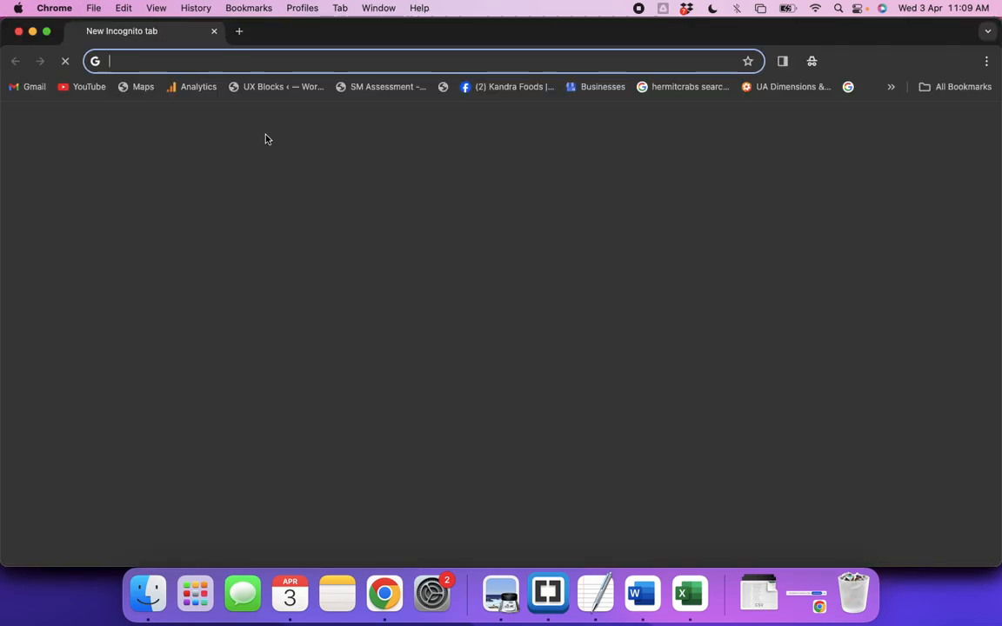
pyautogui.write('https://kandrafoods.com/info/nonveg-pickle/')
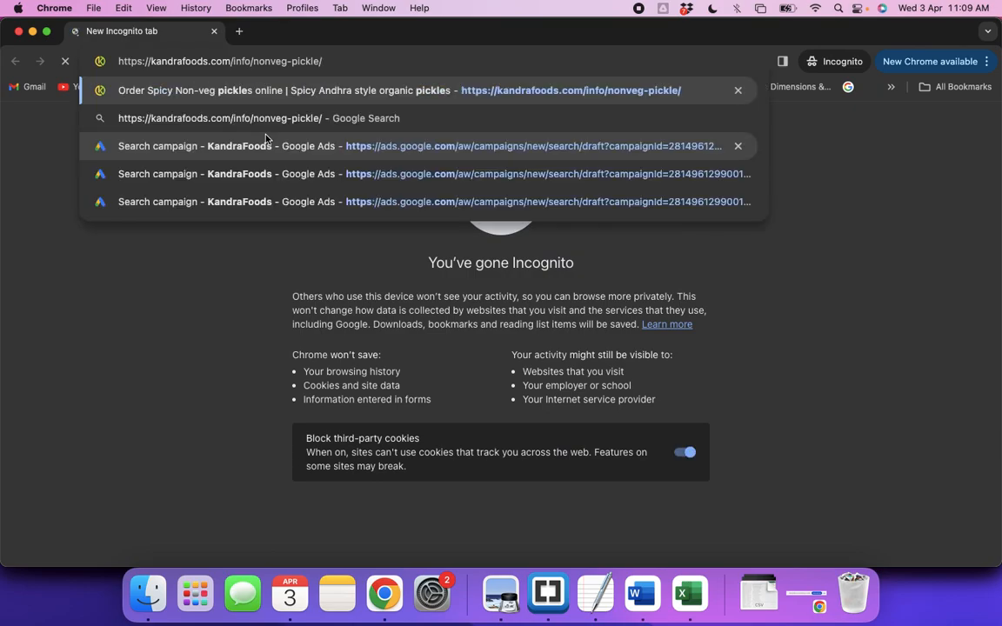
pyautogui.press('Return')
# Search Google for "non veg pcikles" in the Incognito window and look through the organic and sponsored results
pyautogui.click(170, 61)
pyautogui.write('non veg pcikles')
pyautogui.press('Return')
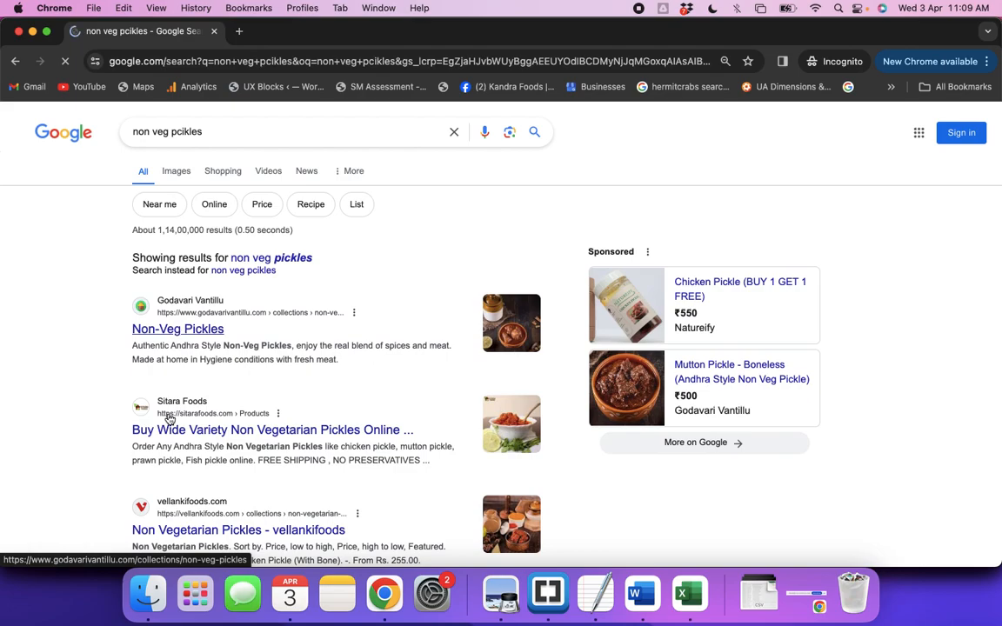
pyautogui.scroll(-10, 510, 387)
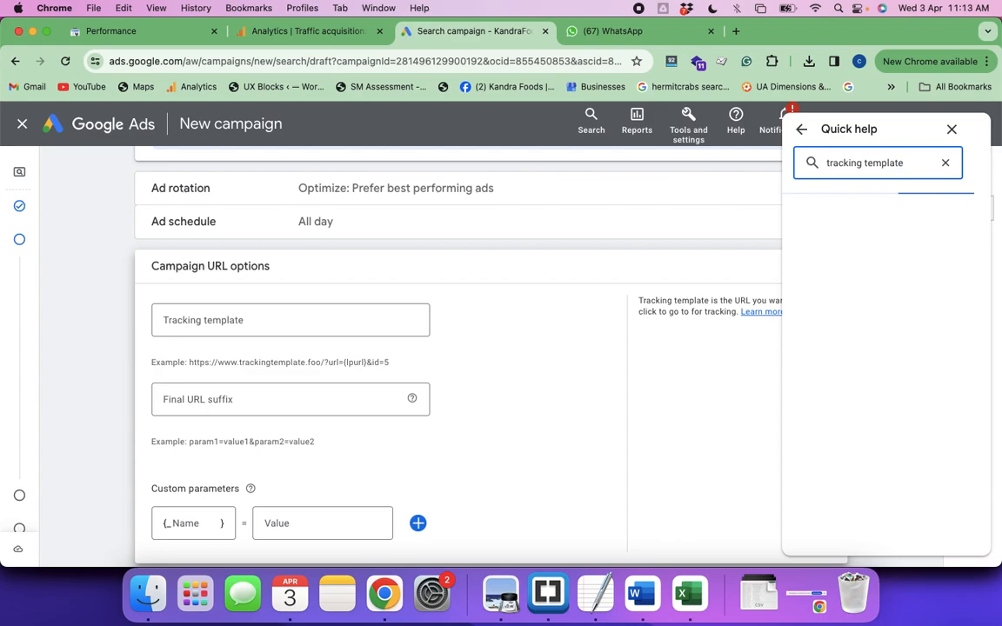
# Read the Final URL suffix help note in Google Ads, then collapse the campaign URL options without changes
pyautogui.click(412, 400)
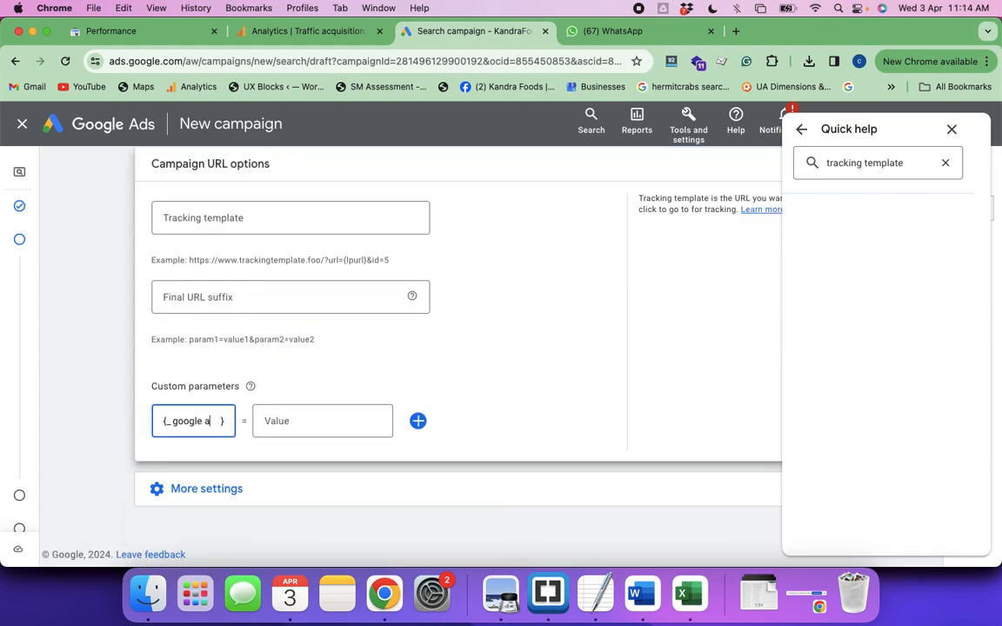
pyautogui.write('ds')
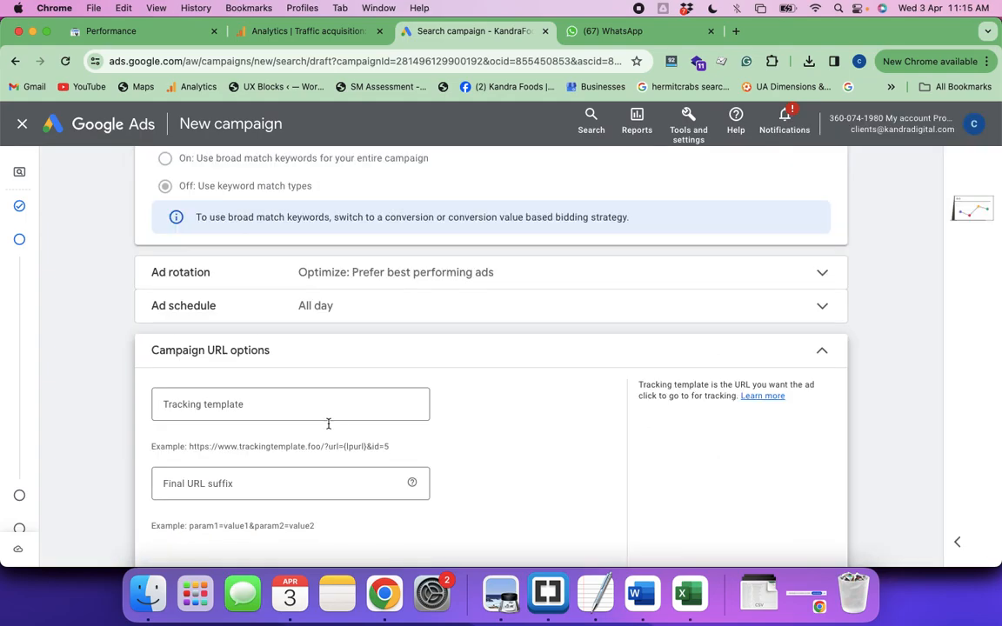
pyautogui.click(822, 355)
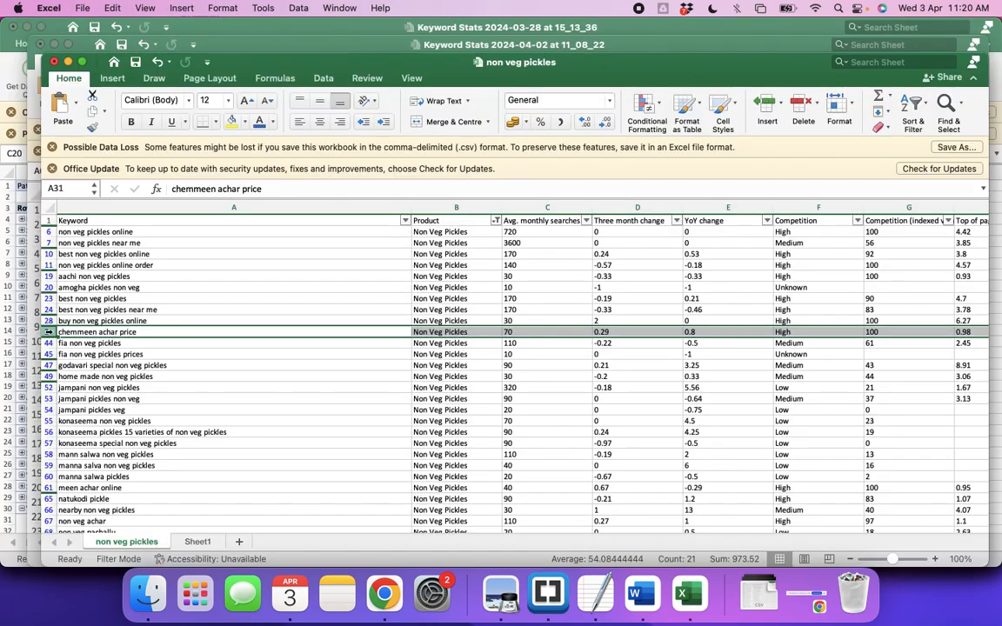
# In the non veg pickles Excel sheet, select all filtered keywords in column A, excluding the header
pyautogui.rightClick(50, 333)
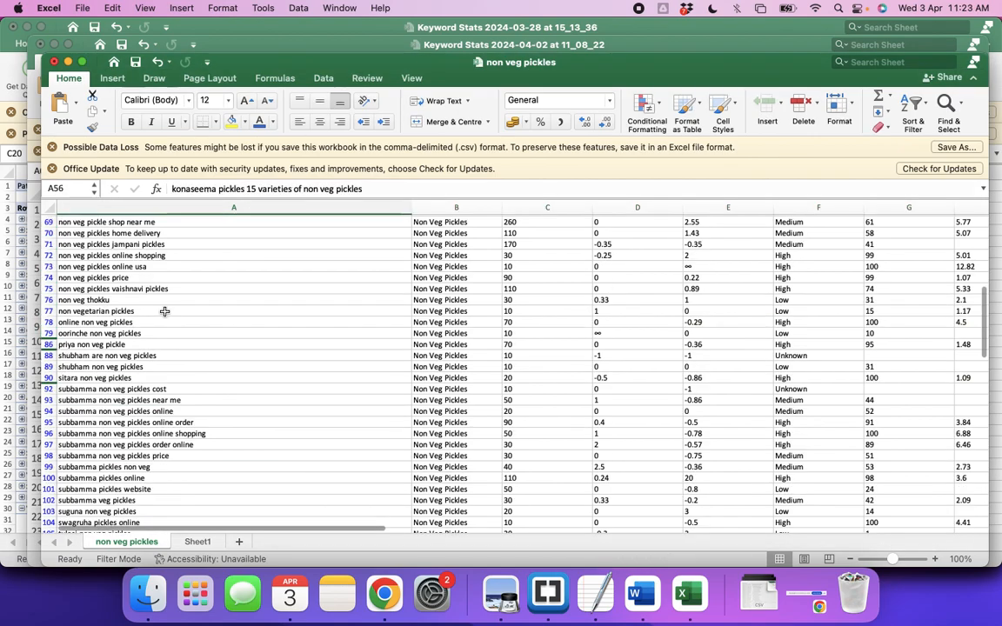
pyautogui.scroll(-10, 226, 314)
pyautogui.click(126, 376)
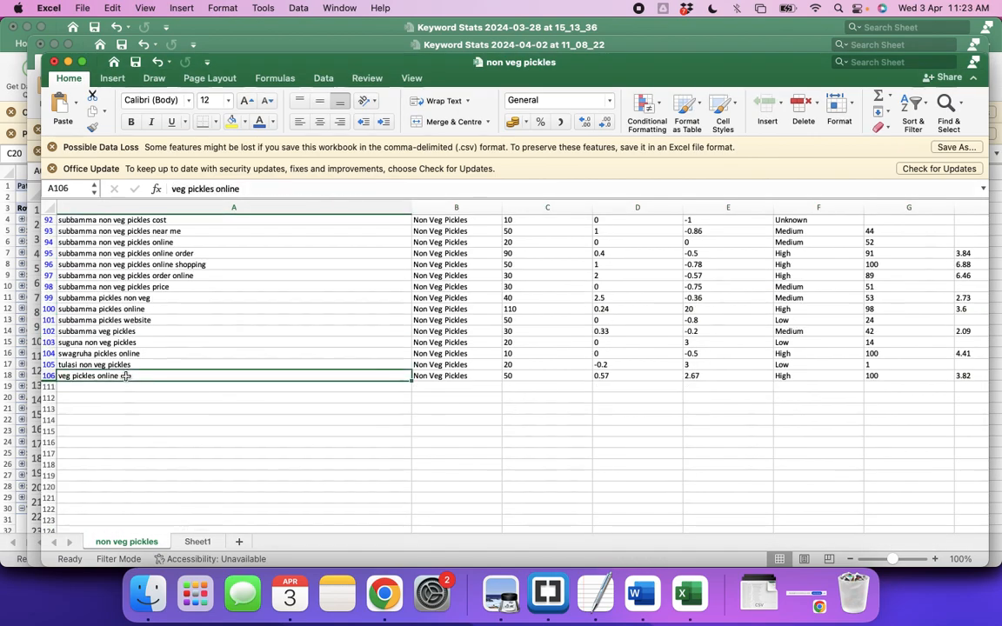
pyautogui.press('super+shift+Up')
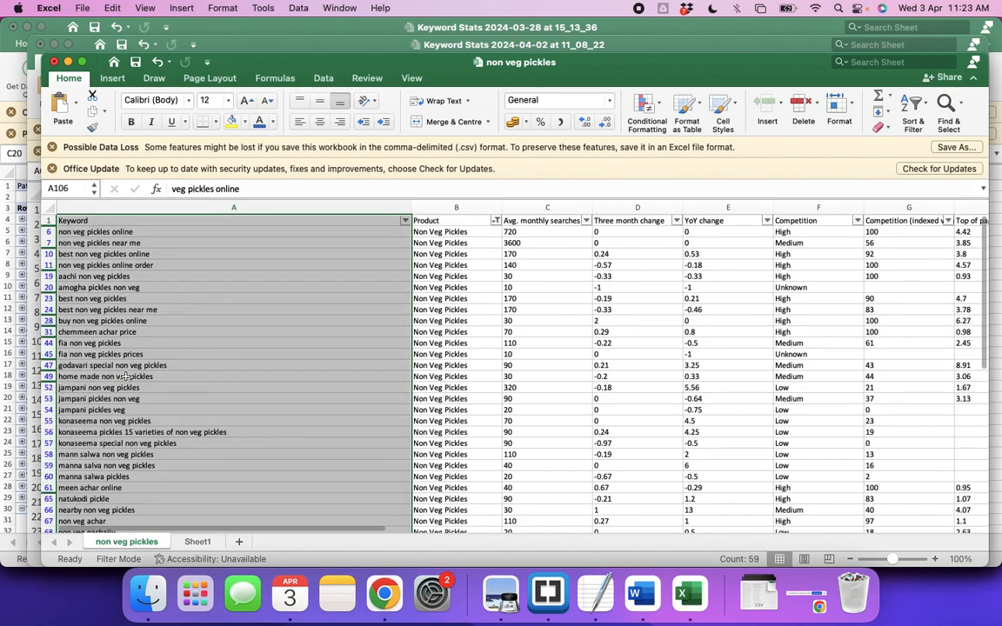
pyautogui.hotkey('shift', 'Down')
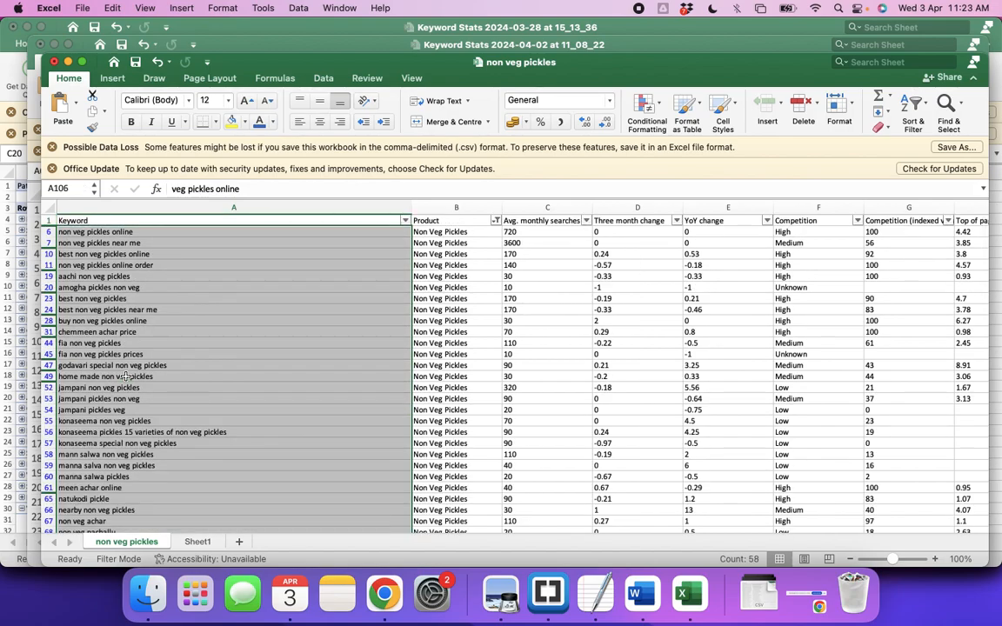
# Switch to Brackets and copy the full keyword list, from "non veg pickles" through "non vegetarian pickles"
pyautogui.press('super+Tab')
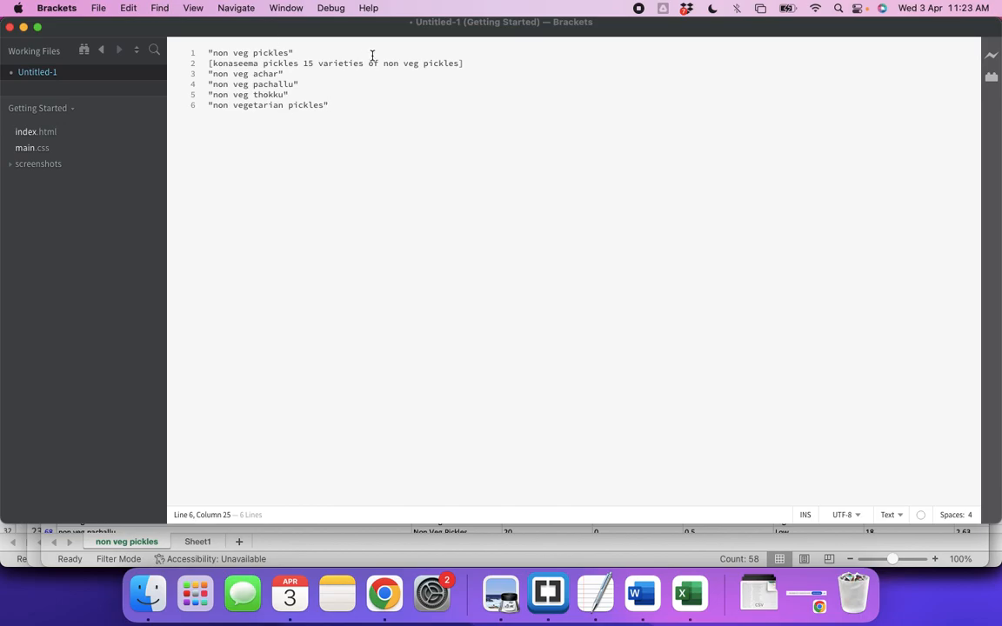
pyautogui.moveTo(209, 53); pyautogui.dragTo(302, 53)
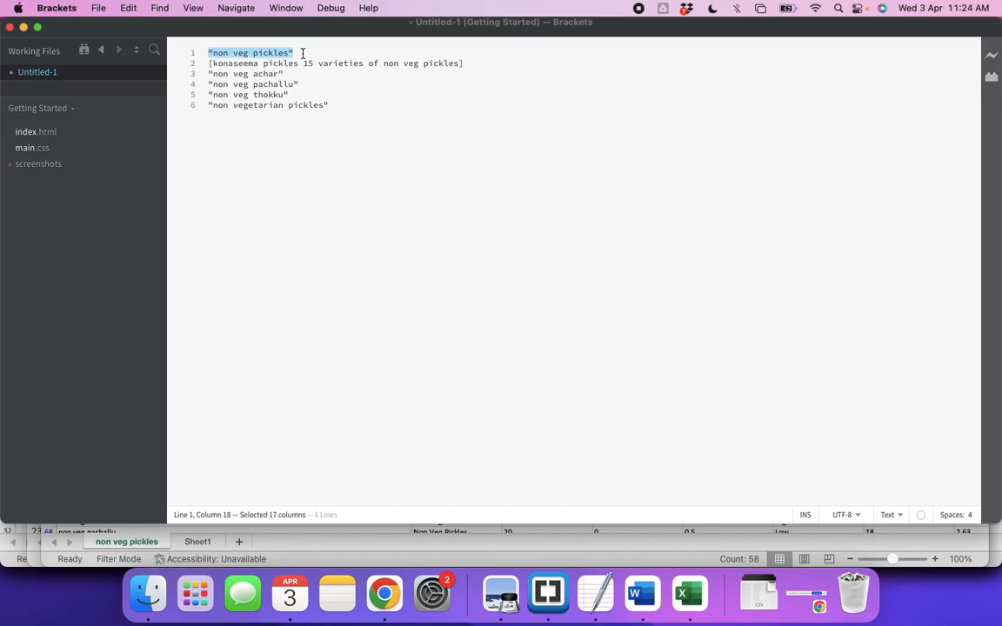
pyautogui.click(336, 104)
pyautogui.press('super+a')
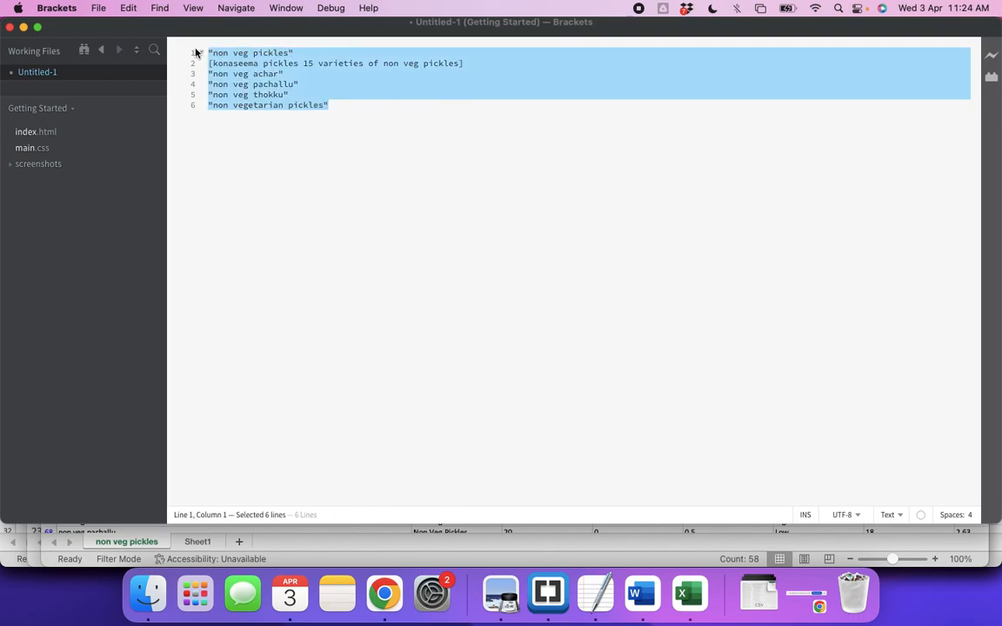
pyautogui.press('super+c')
# Switch to the Google Ads campaign in Chrome and replace the ad group's keywords with the copied keyword list
pyautogui.press('super+Tab')
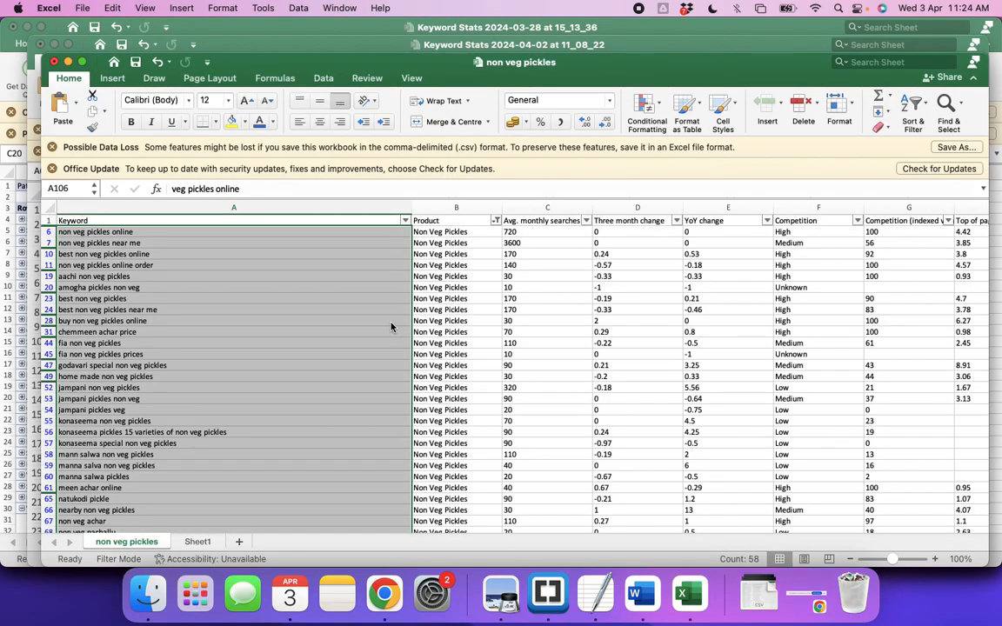
pyautogui.press('super+Tab')
pyautogui.click(390, 327)
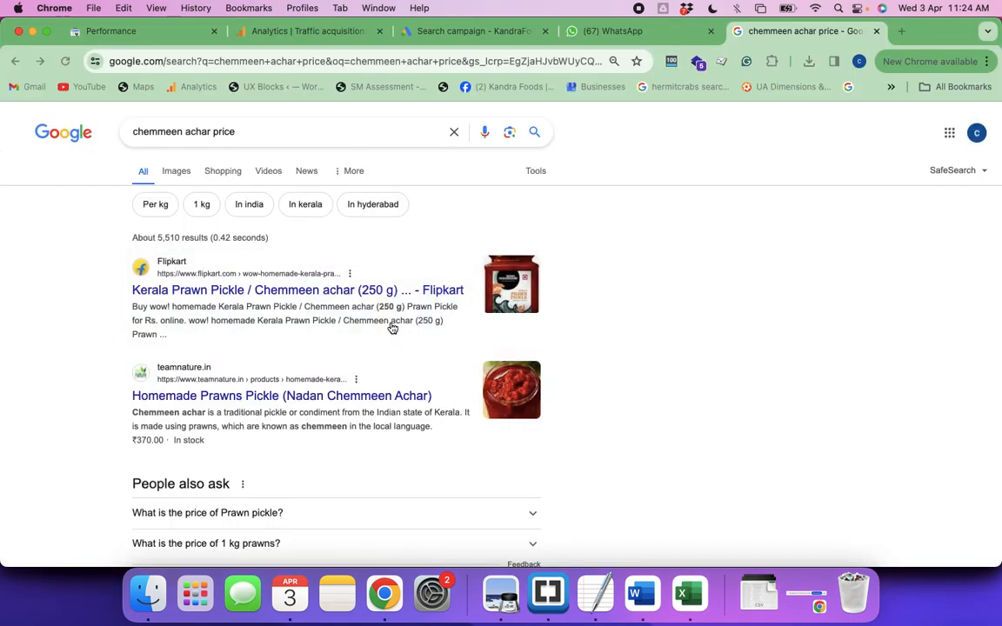
pyautogui.click(477, 33)
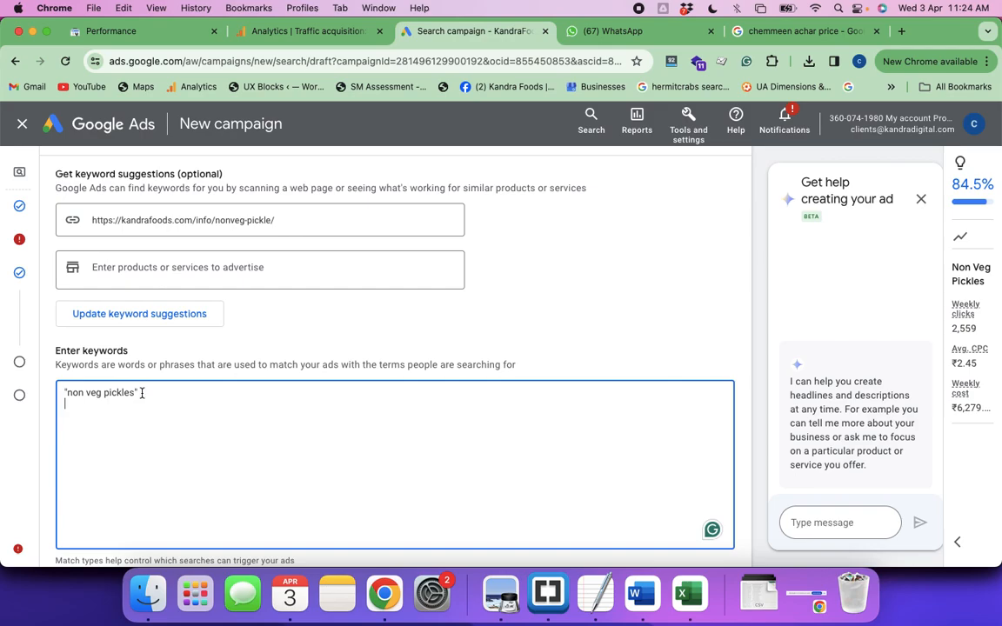
pyautogui.press('super+a')
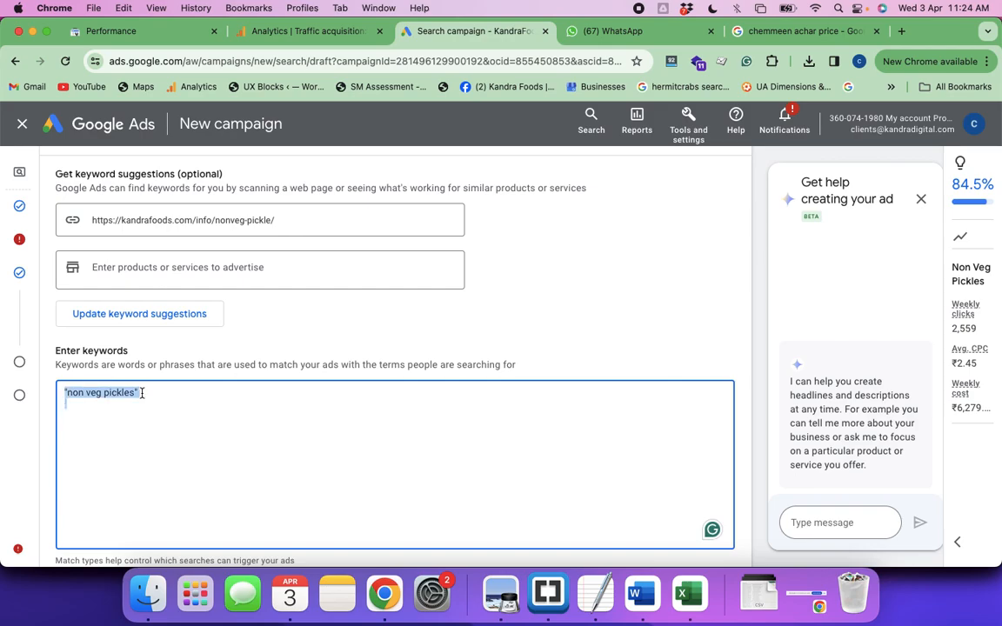
pyautogui.press('super+v')
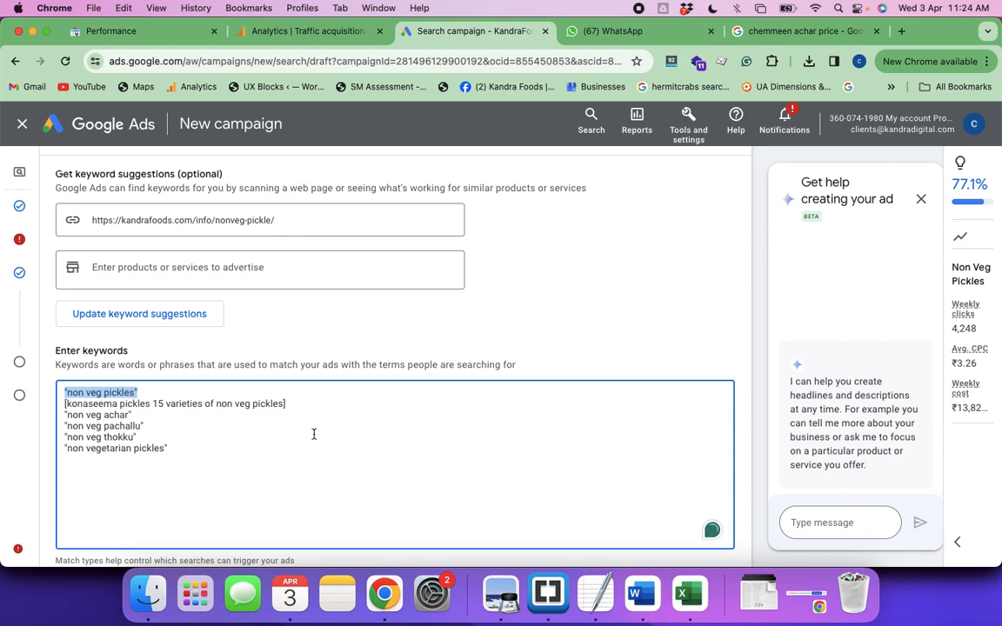
# Examine the pasted phrase-match and exact-match keywords, including "non veg pickles" and the bracketed konaseema keyword, leaving the list as pasted
pyautogui.click(146, 392)
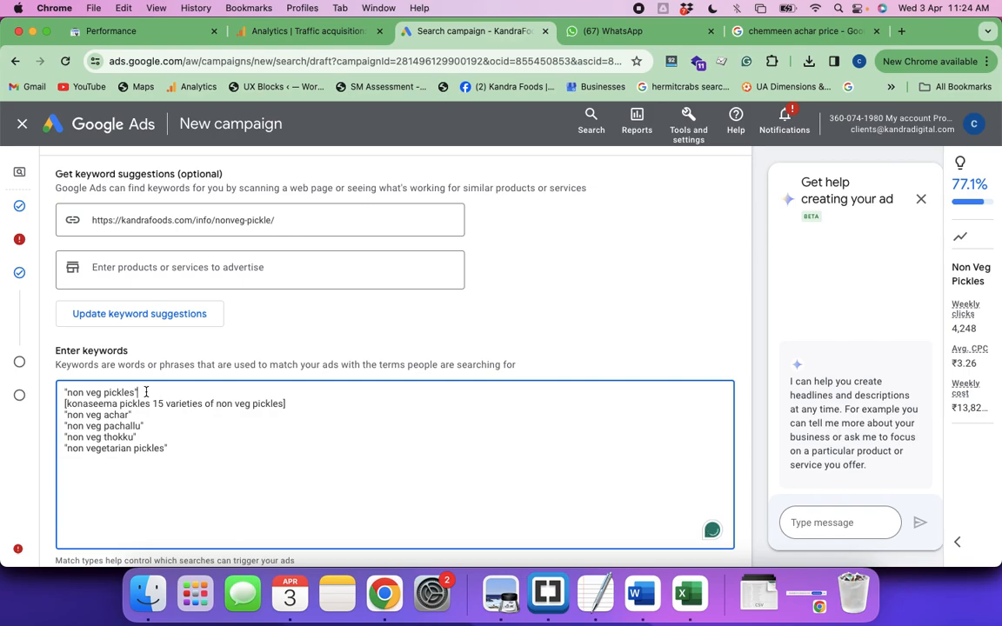
pyautogui.moveTo(67, 394); pyautogui.dragTo(186, 452)
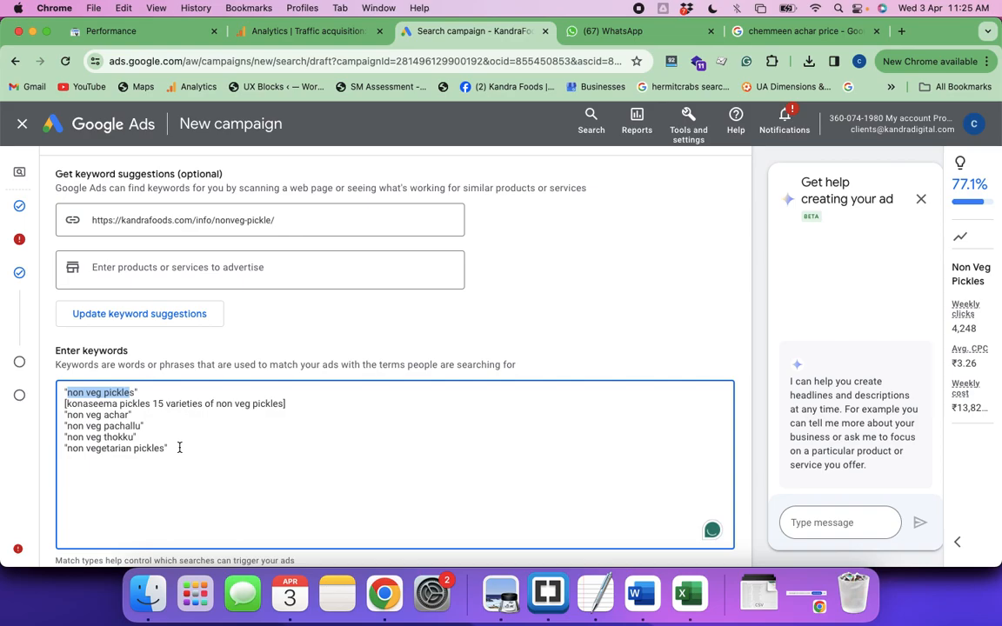
pyautogui.click(179, 448)
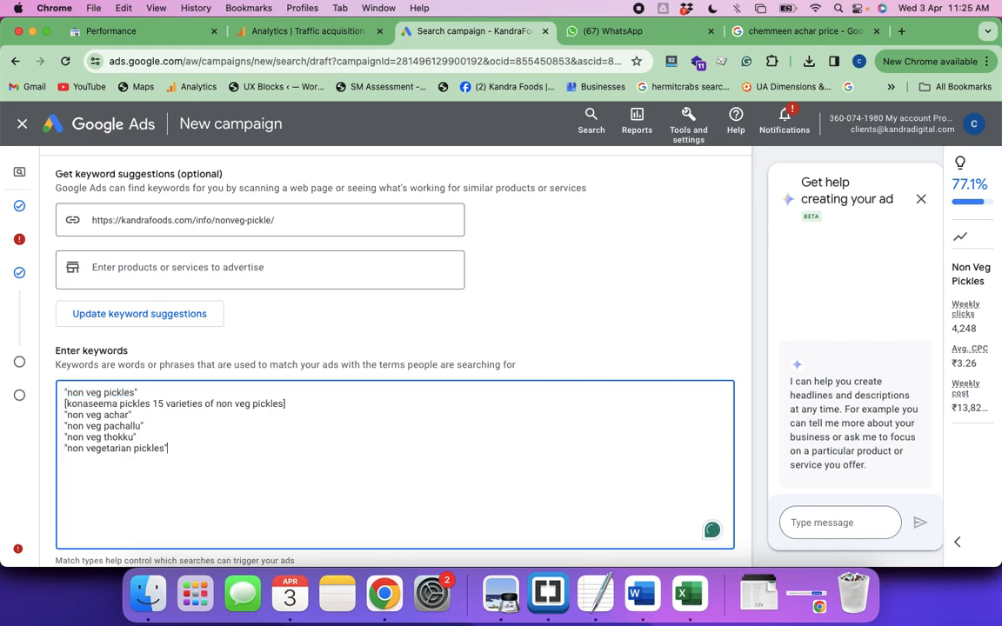
pyautogui.press('Up')
pyautogui.press('Return')
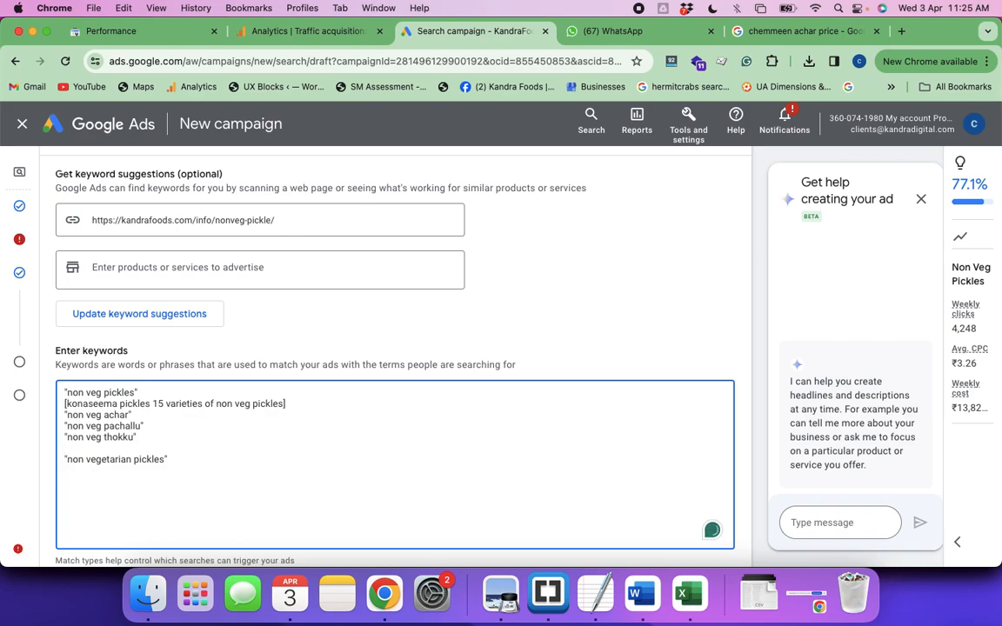
pyautogui.press('BackSpace')
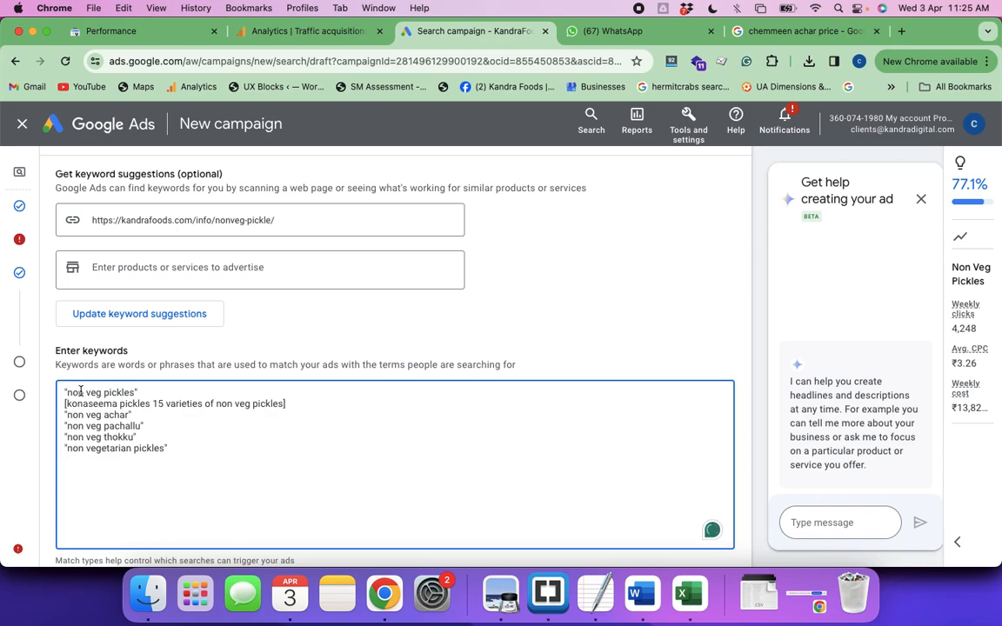
pyautogui.moveTo(71, 393); pyautogui.dragTo(137, 393)
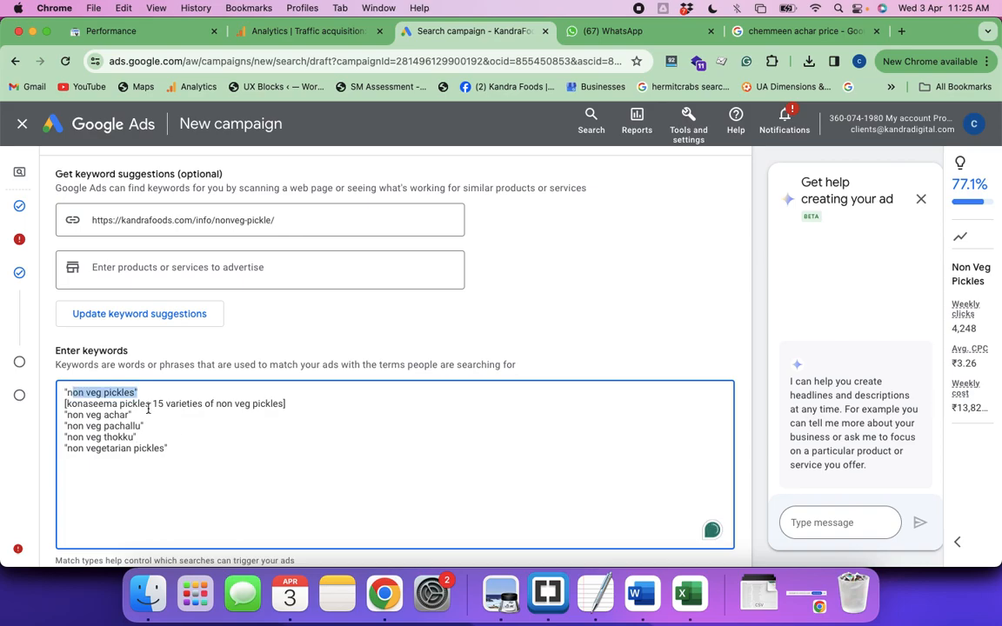
pyautogui.click(195, 445)
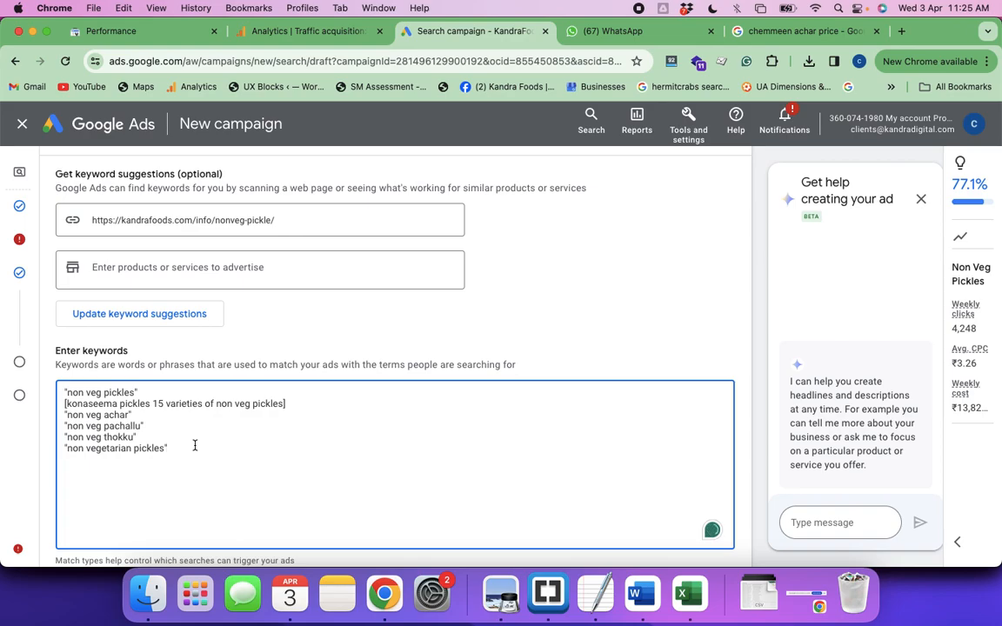
pyautogui.click(151, 402)
pyautogui.press('super+Down')
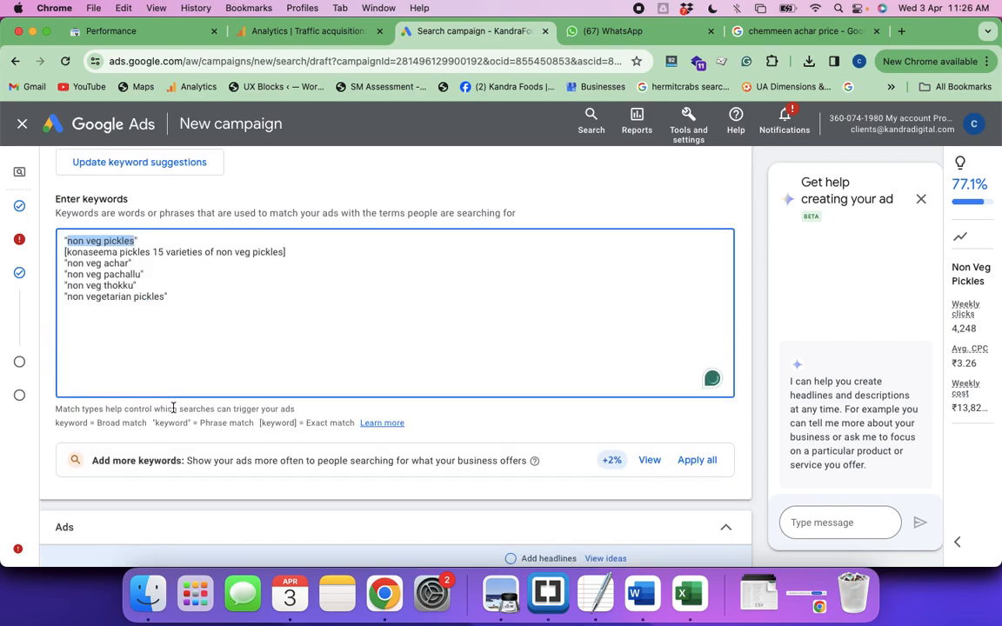
# Set the ad's display path to "nonveg" in the first part and "pickles" in the second part
pyautogui.scroll(-3, 173, 408)
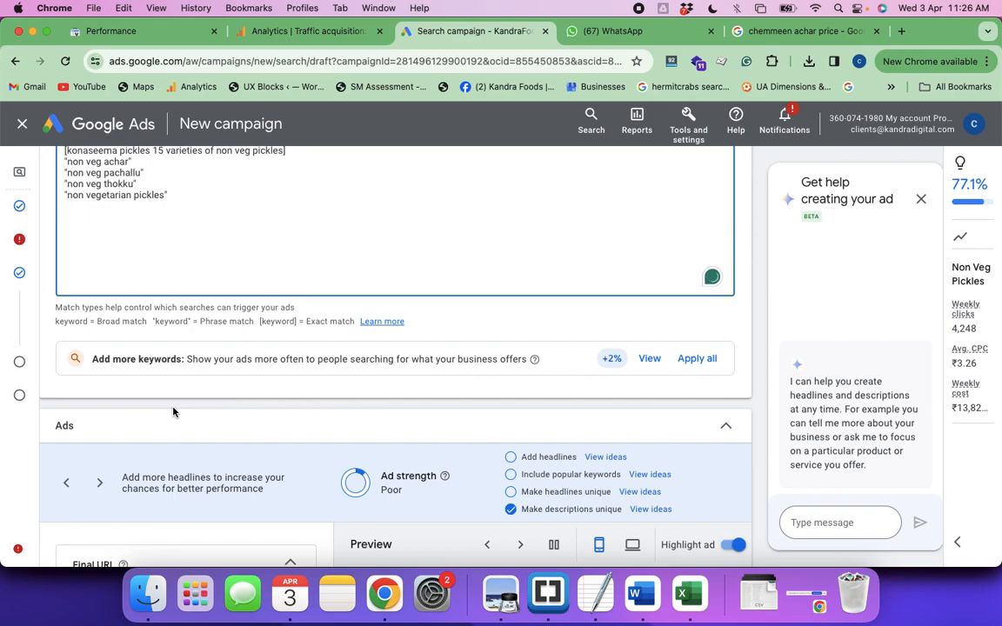
pyautogui.scroll(-3, 173, 413)
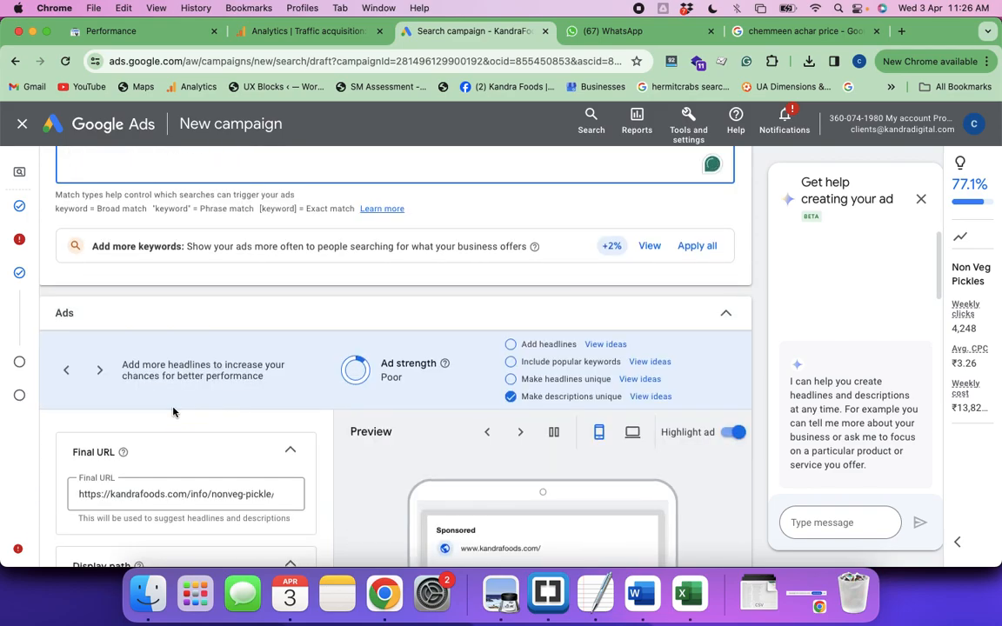
pyautogui.scroll(-2, 173, 413)
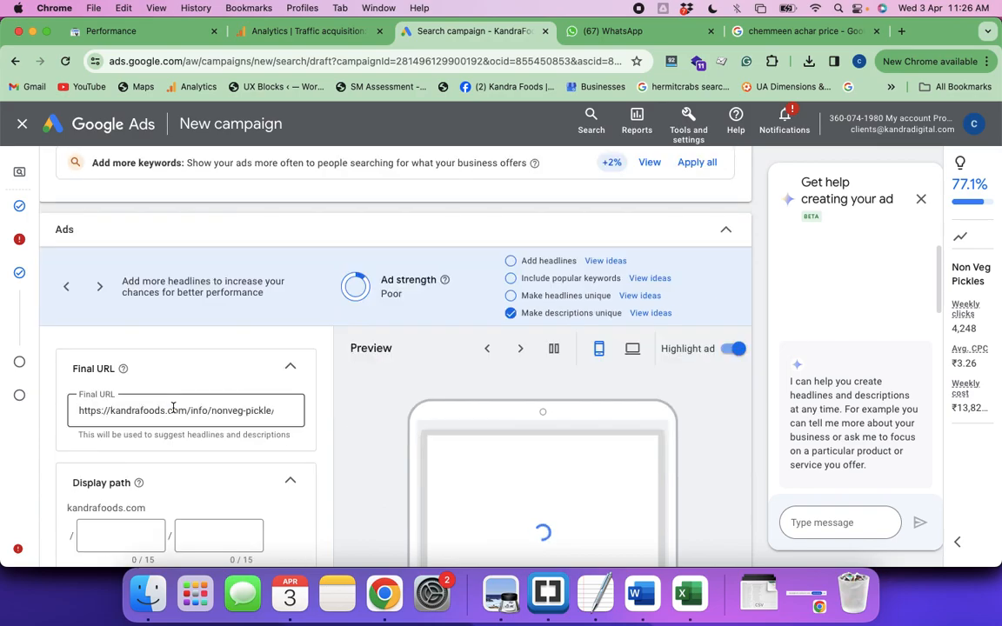
pyautogui.scroll(-2, 173, 411)
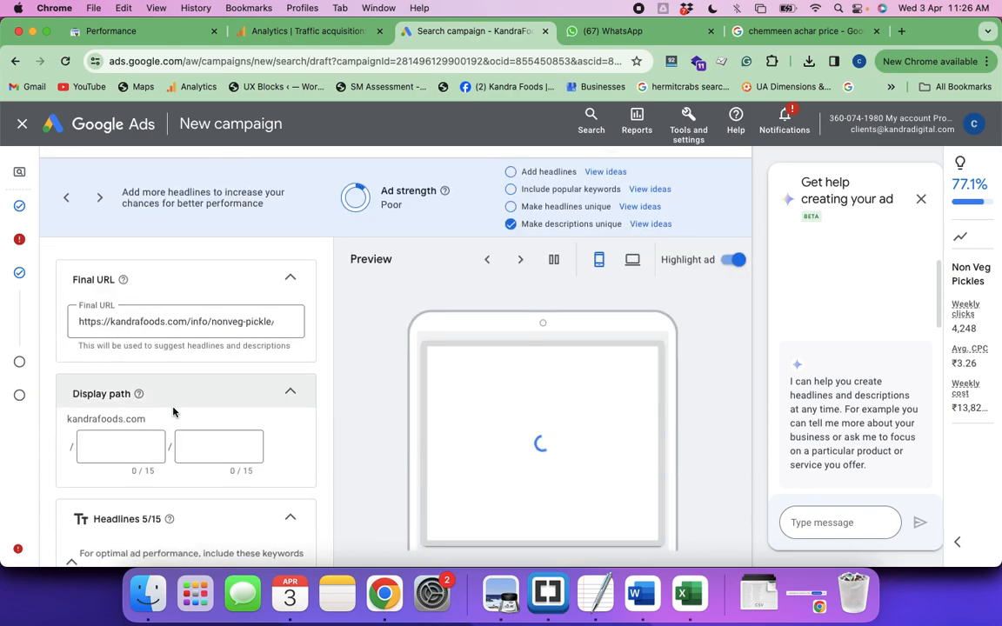
pyautogui.scroll(-1, 173, 412)
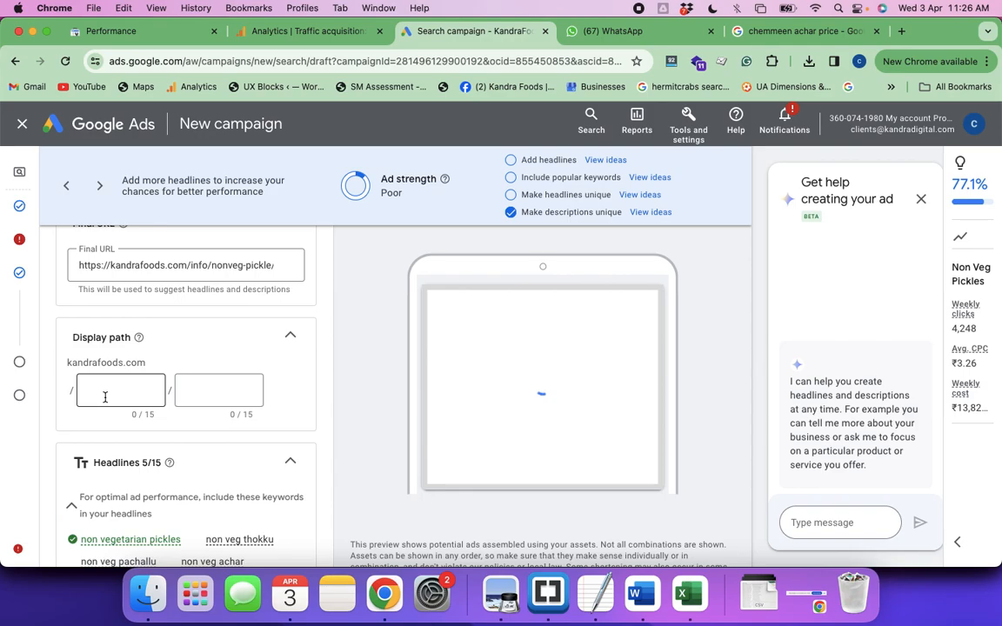
pyautogui.click(96, 388)
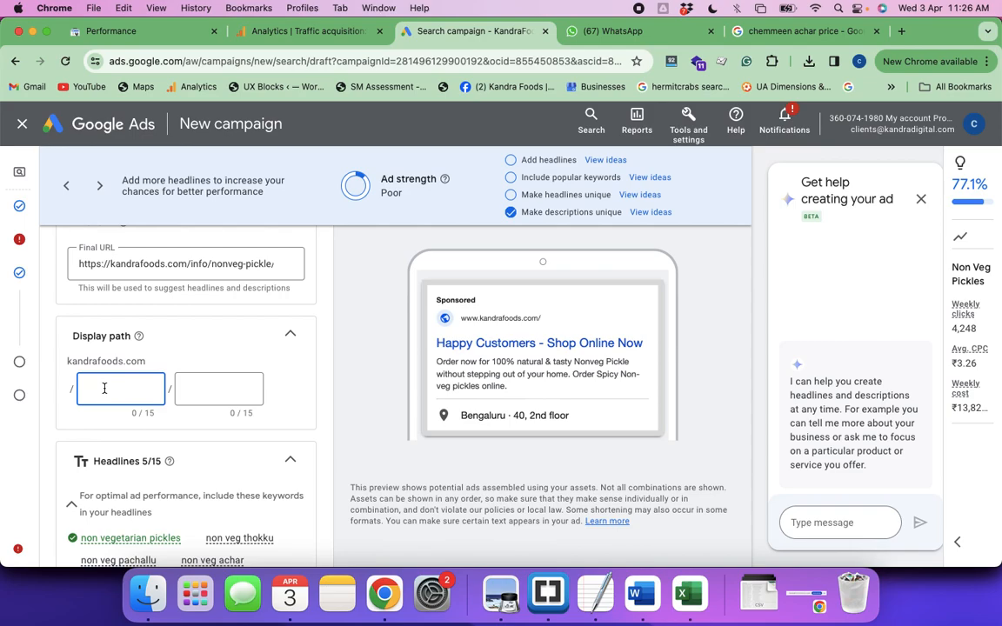
pyautogui.write('onveg')
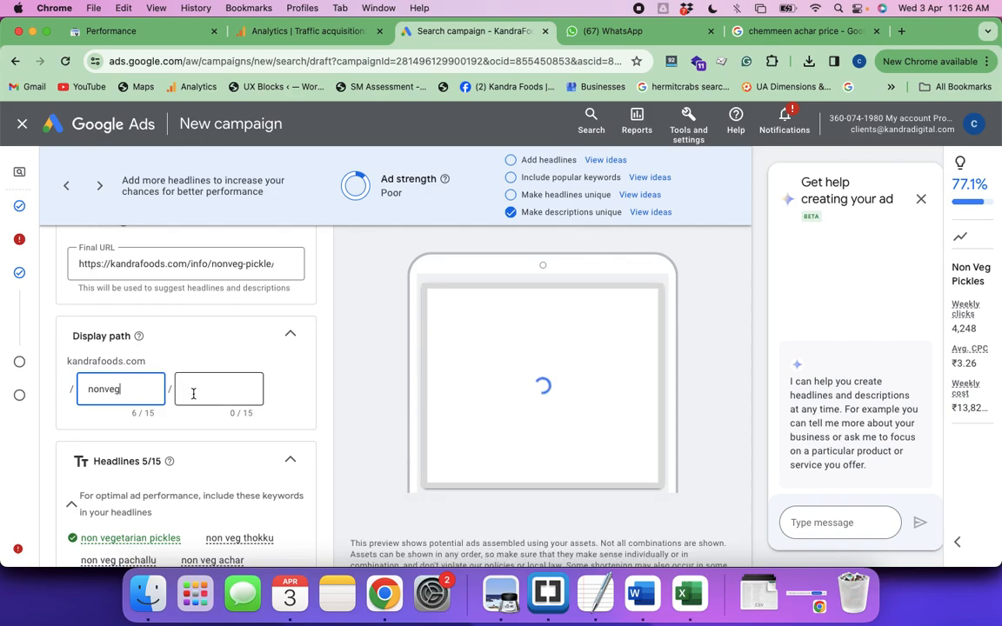
pyautogui.click(193, 393)
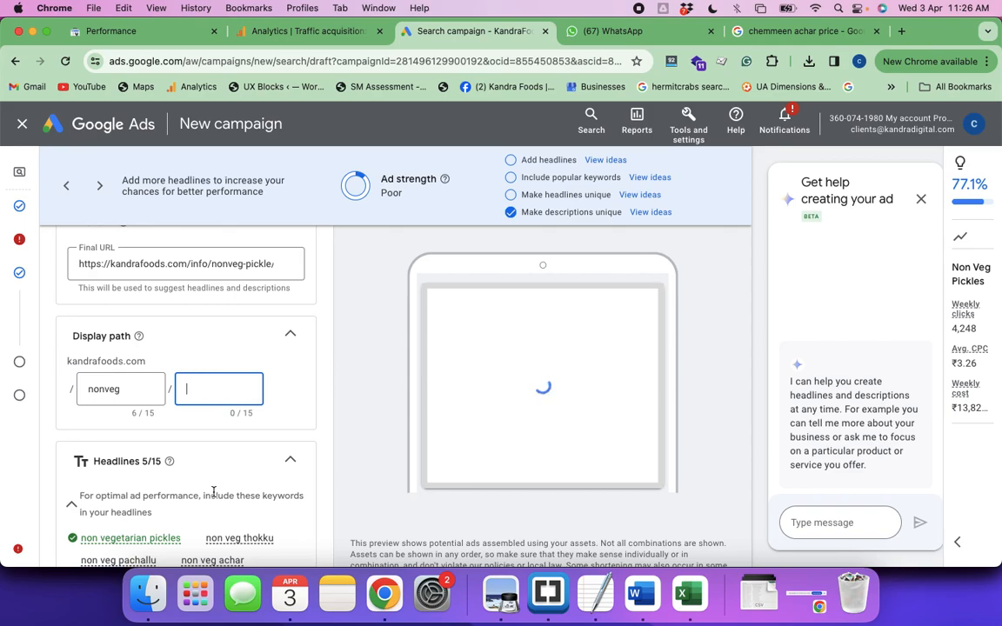
pyautogui.write('pickles')
# Close the browser tab with the "chemmeen achar price" Google search, keeping the campaign's headline section in use
pyautogui.scroll(-3, 213, 497)
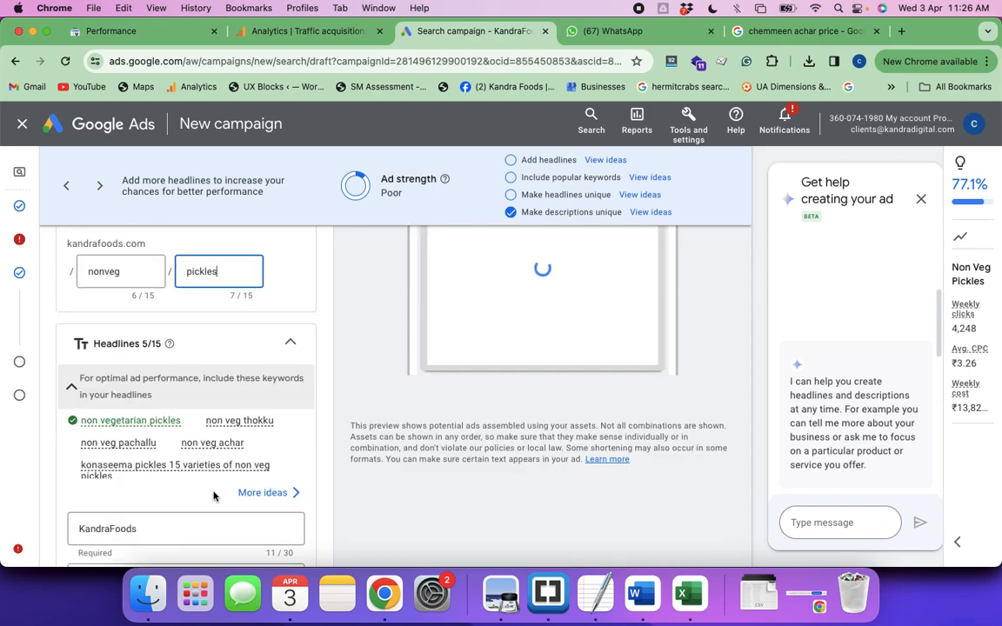
pyautogui.click(876, 32)
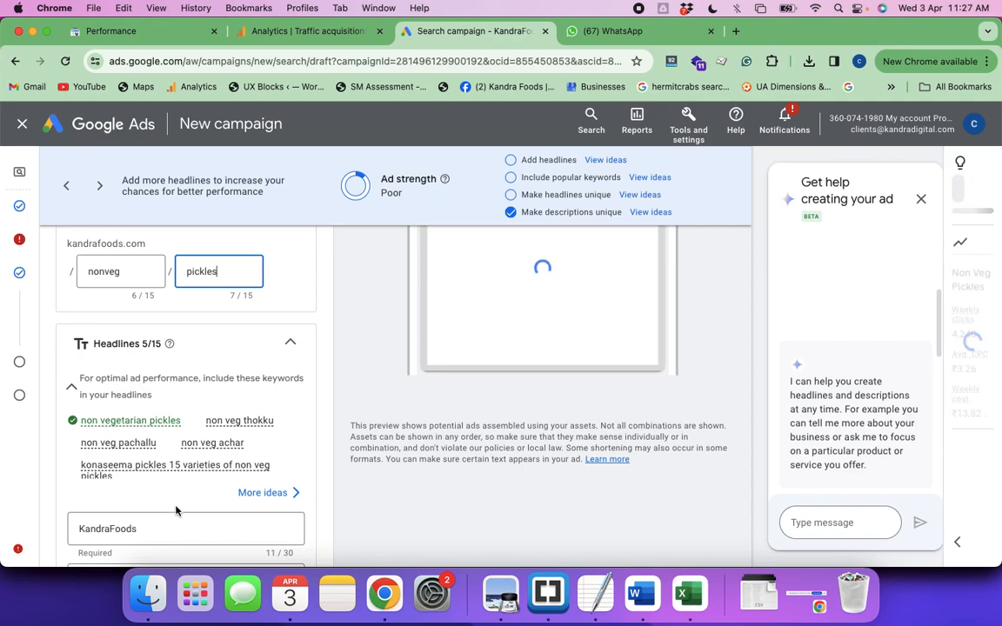
pyautogui.scroll(-2, 175, 511)
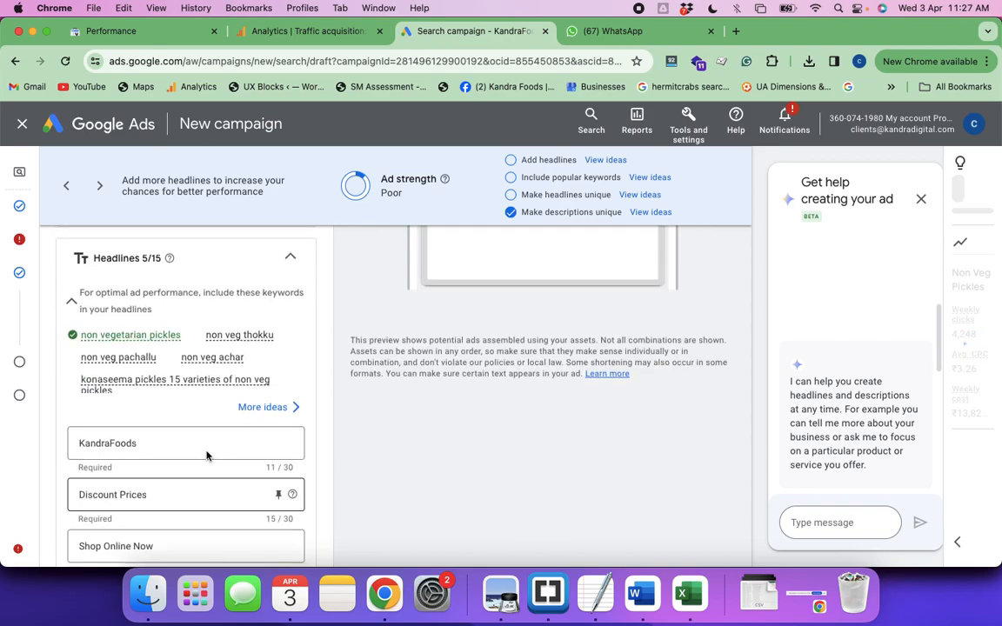
pyautogui.scroll(-2, 206, 455)
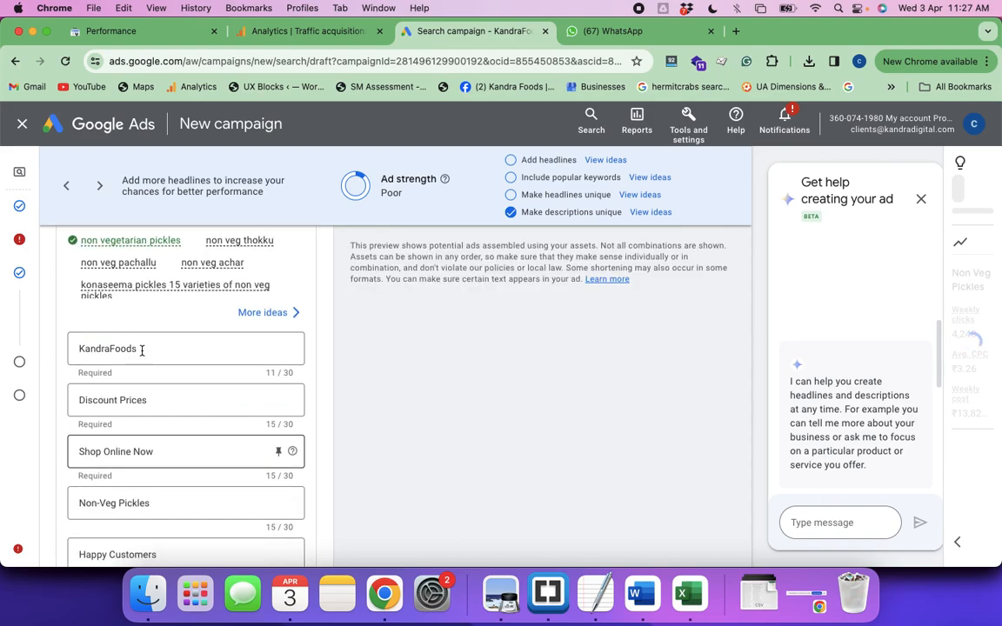
pyautogui.scroll(-1, 142, 350)
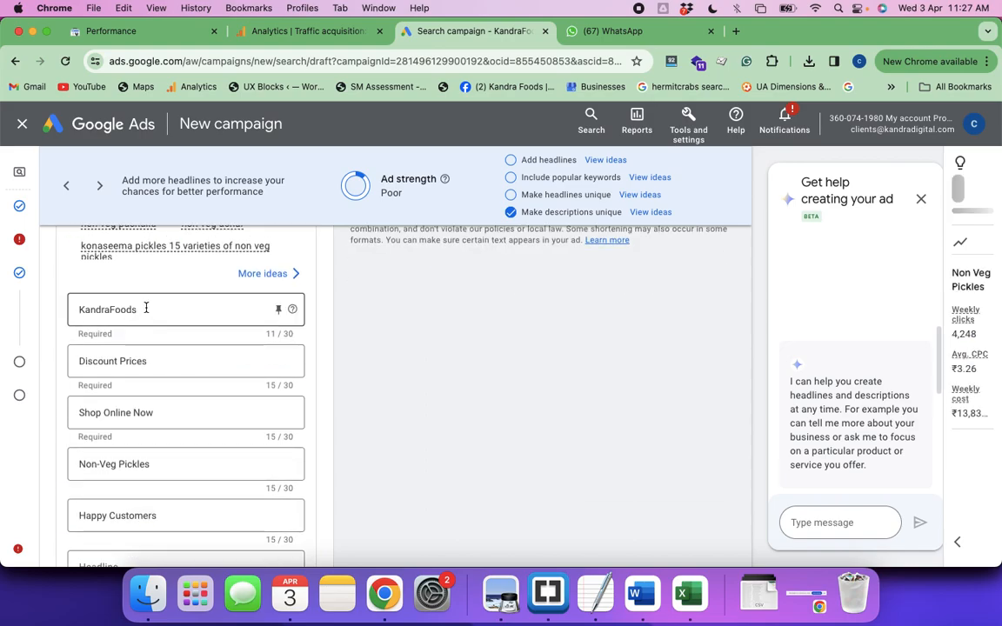
pyautogui.click(146, 308)
pyautogui.press('Return')
pyautogui.click(141, 310)
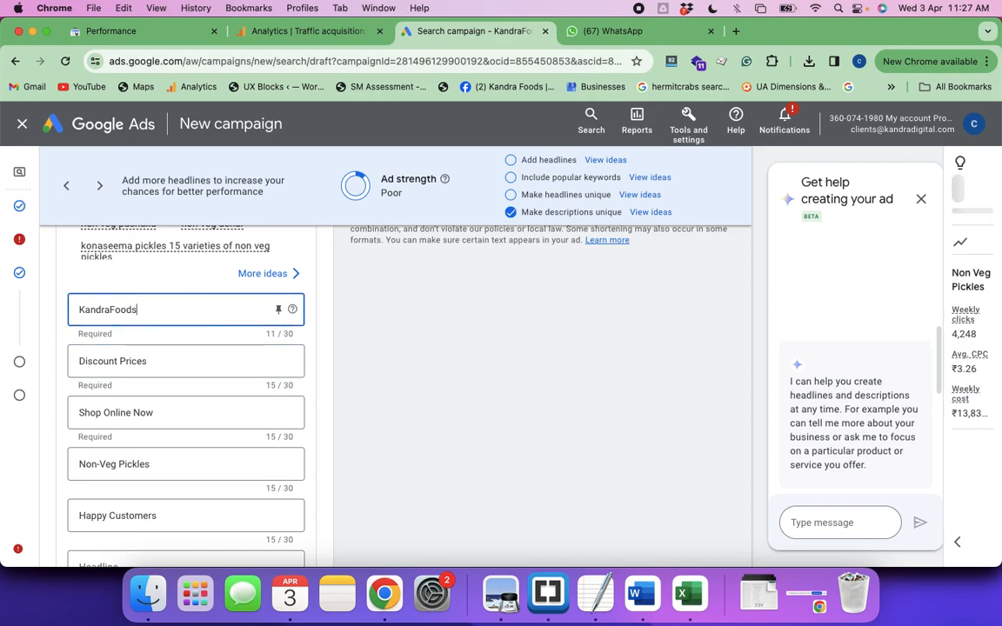
pyautogui.write('Bu')
pyautogui.press('super+a')
pyautogui.write('y ')
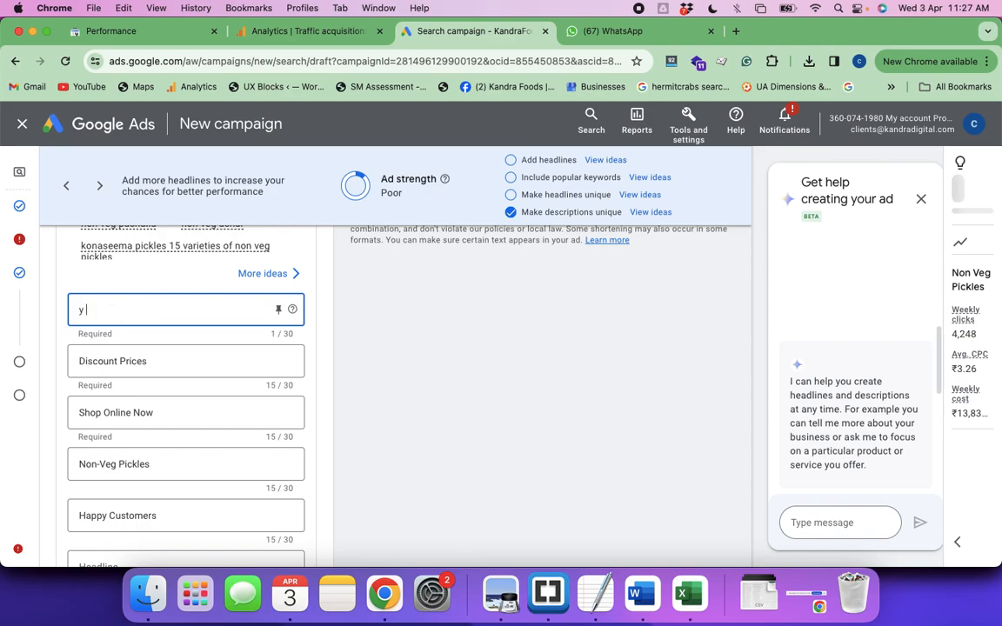
pyautogui.write('A')
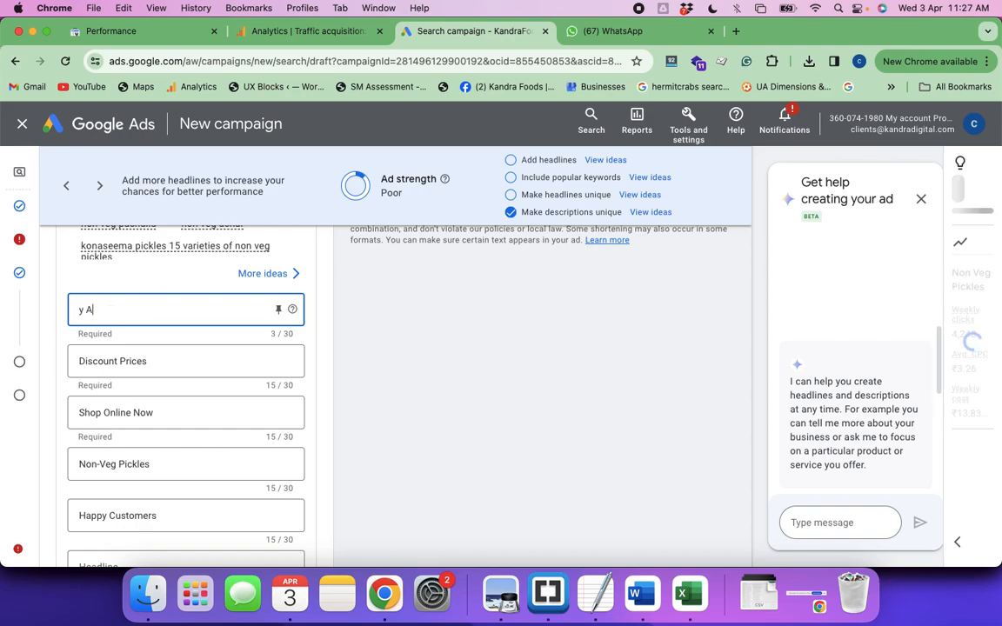
pyautogui.write('ndhra No')
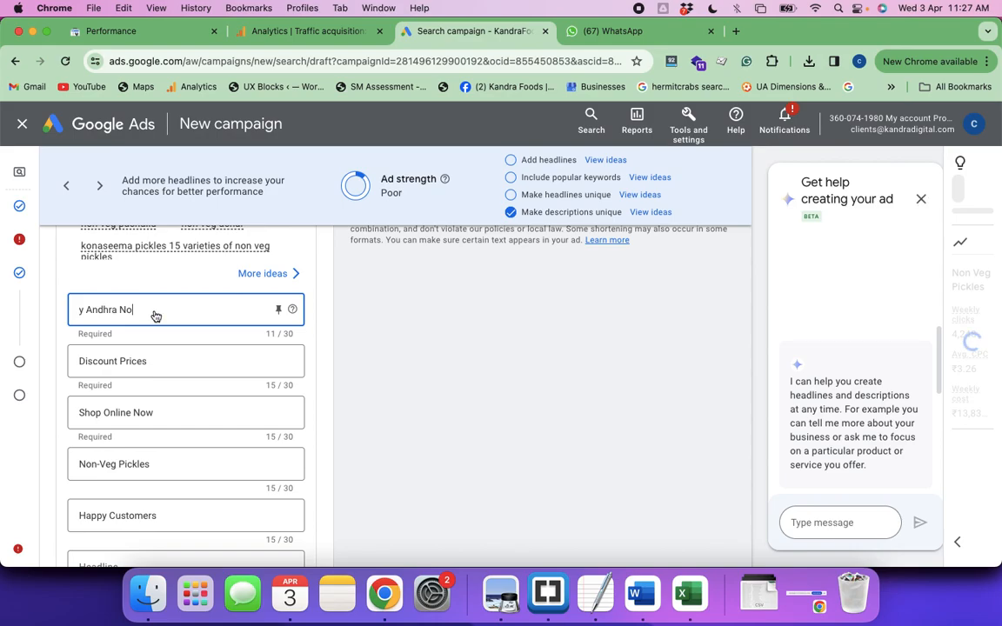
pyautogui.write('n Veg')
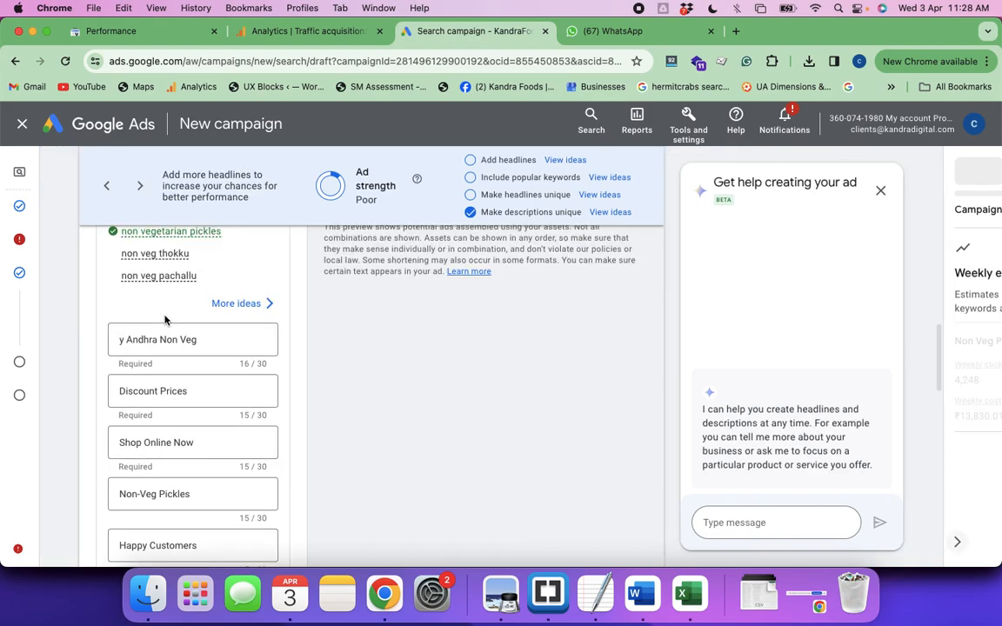
pyautogui.press('super+a')
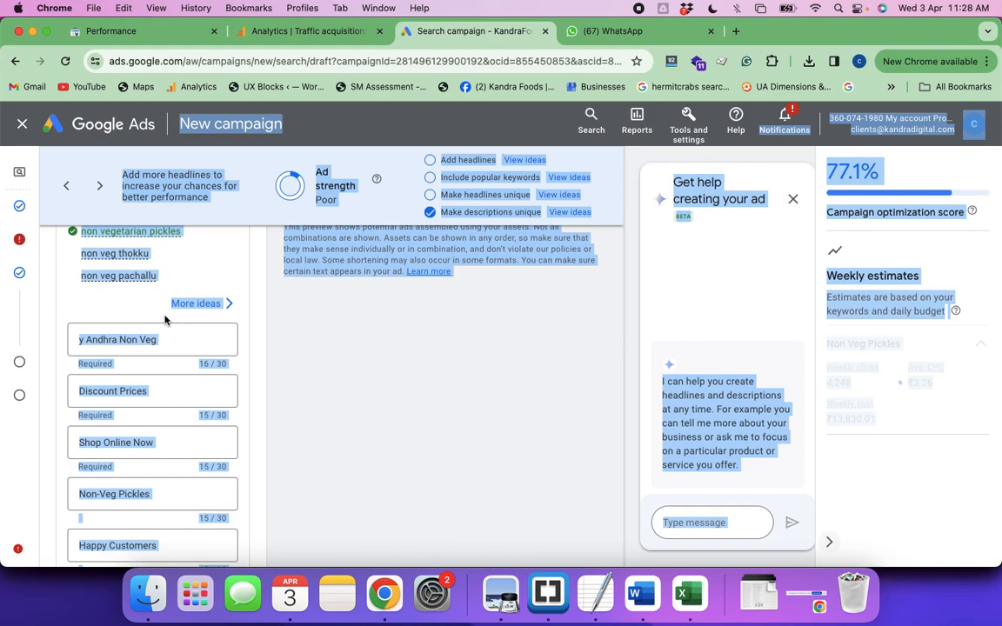
pyautogui.click(171, 340)
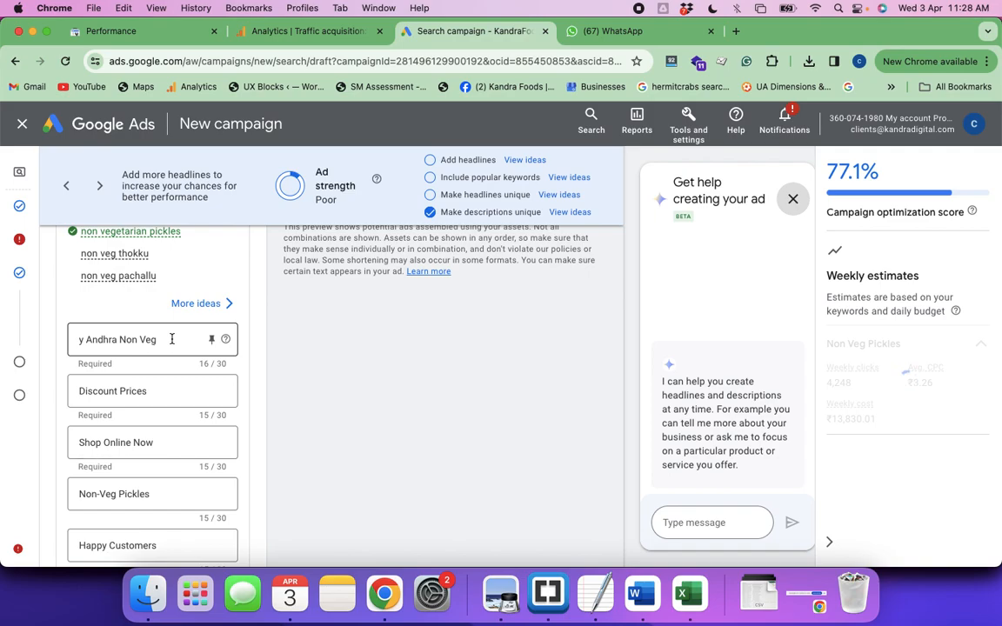
# Close the help panel for creating the ad and replace the first headline's text with "Buy Andhra Pickles"
pyautogui.click(795, 203)
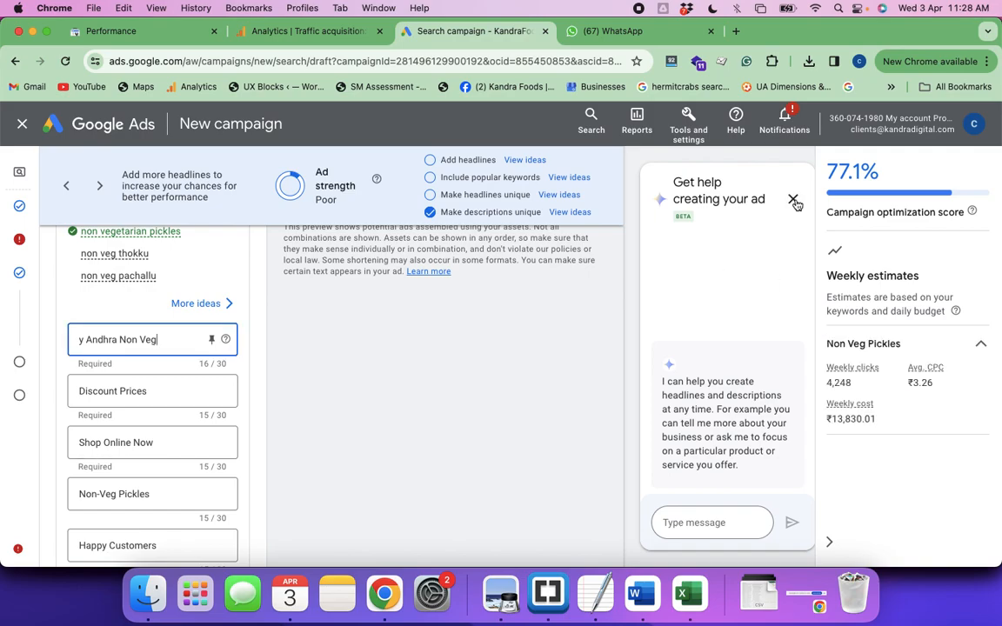
pyautogui.click(794, 201)
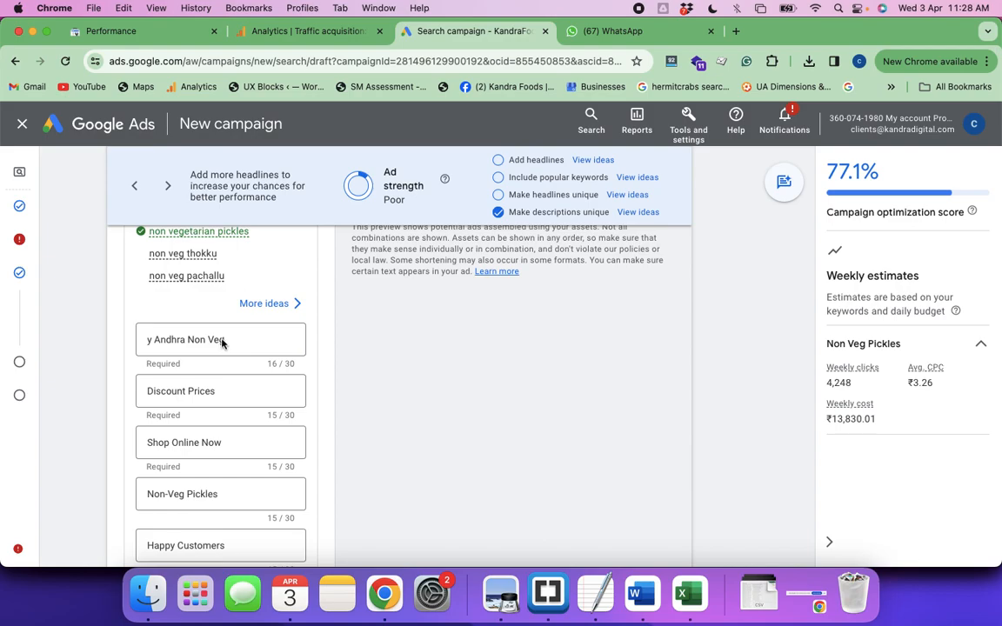
pyautogui.click(233, 339)
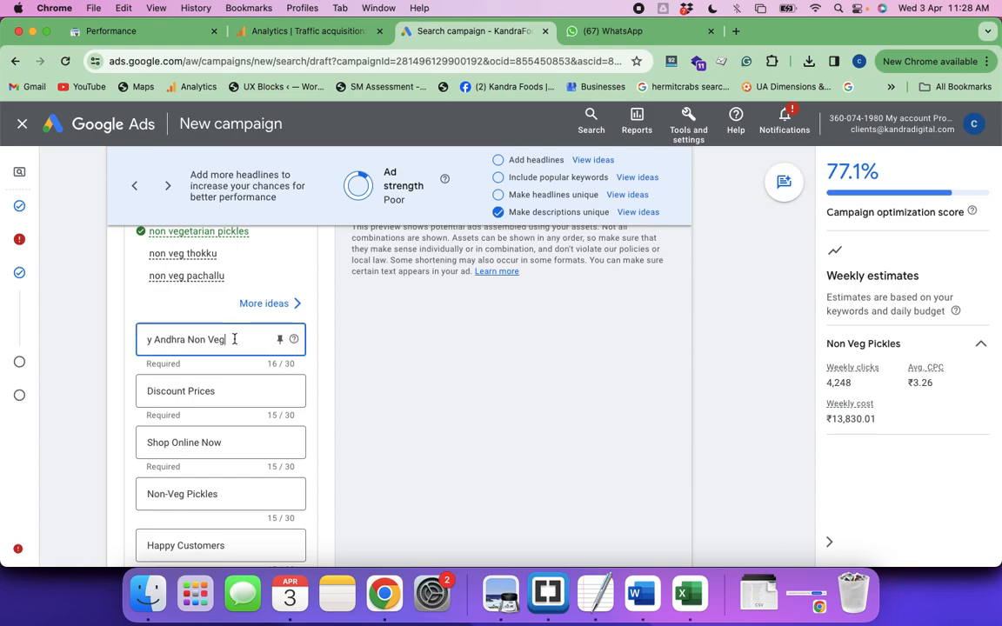
pyautogui.press('BackSpace')
pyautogui.press('BackSpace')
pyautogui.press('BackSpace')
pyautogui.press('BackSpace')
pyautogui.press('BackSpace')
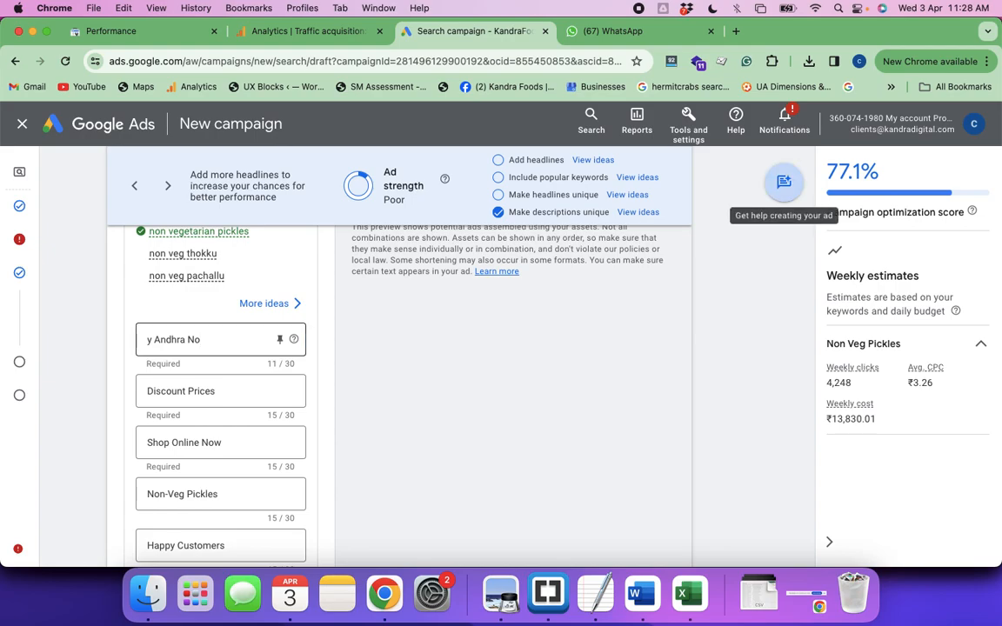
pyautogui.click(199, 338)
pyautogui.press('super+a')
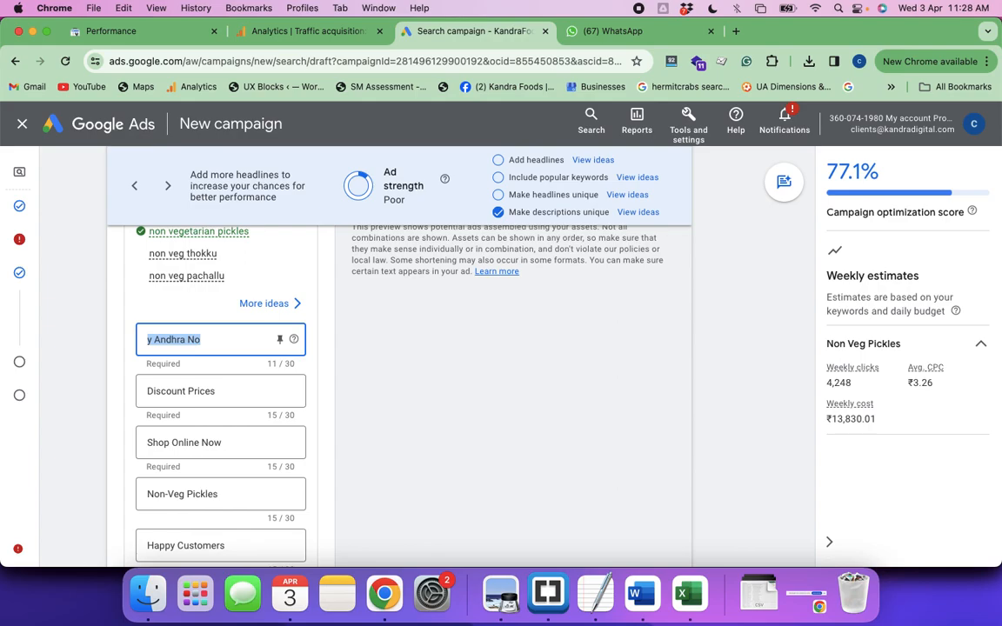
pyautogui.write('Buy')
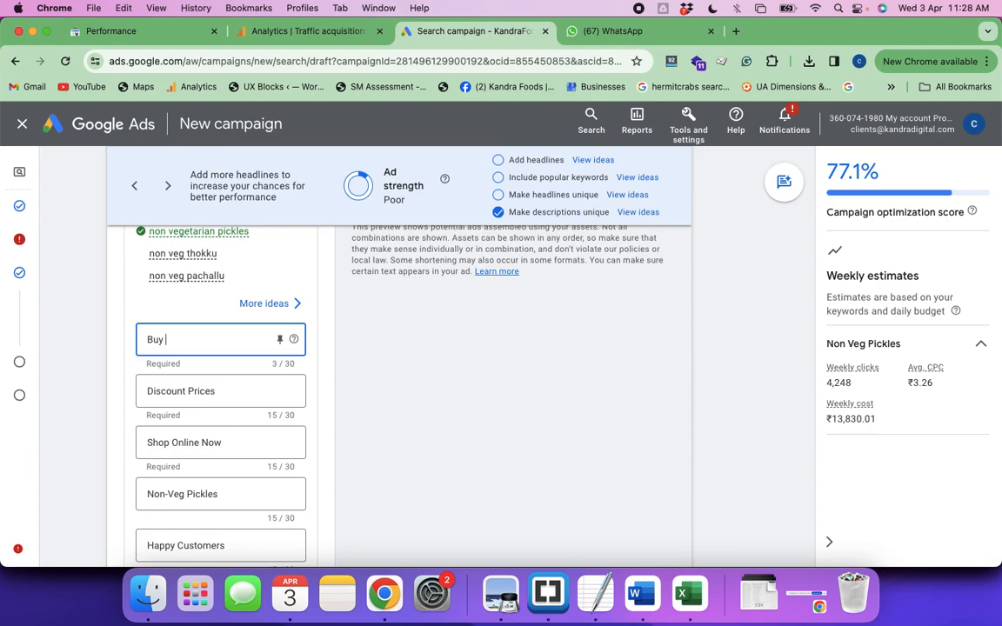
pyautogui.write('Andhra Pickles')
# Force quit the unresponsive Brackets application
pyautogui.click(550, 586)
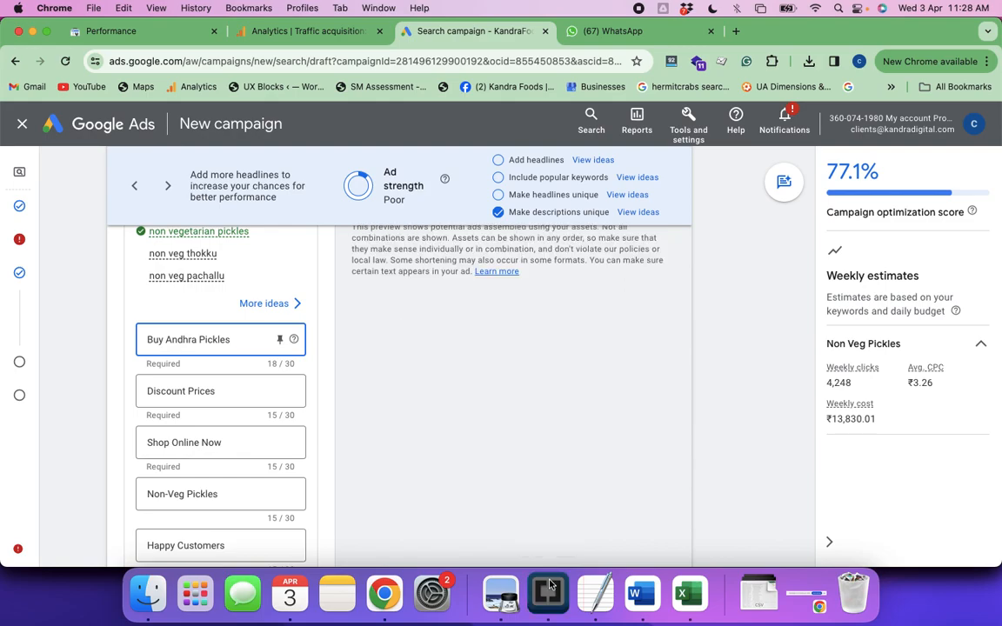
pyautogui.rightClick(549, 593)
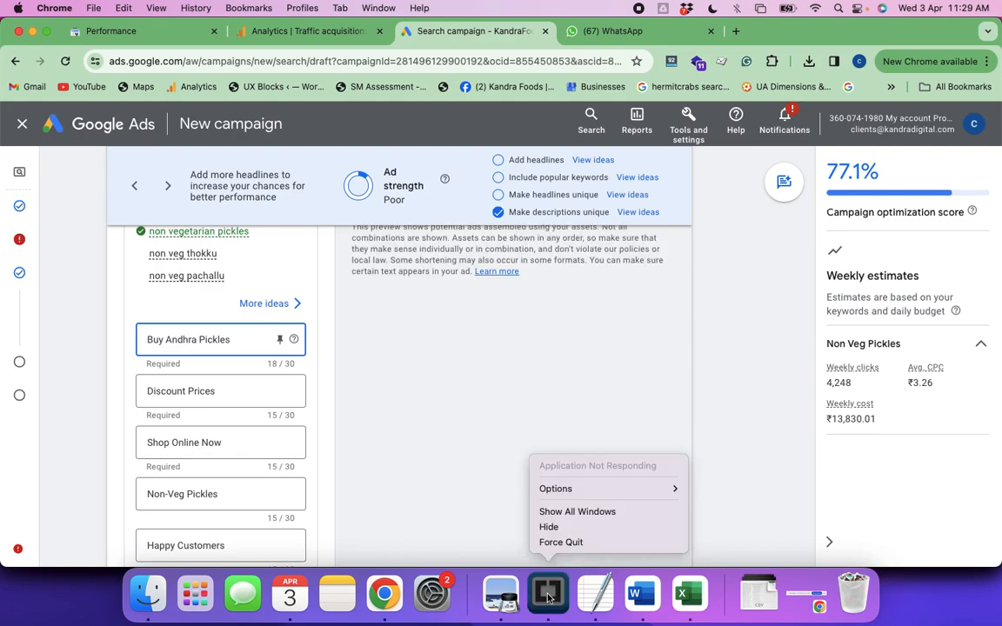
pyautogui.click(566, 542)
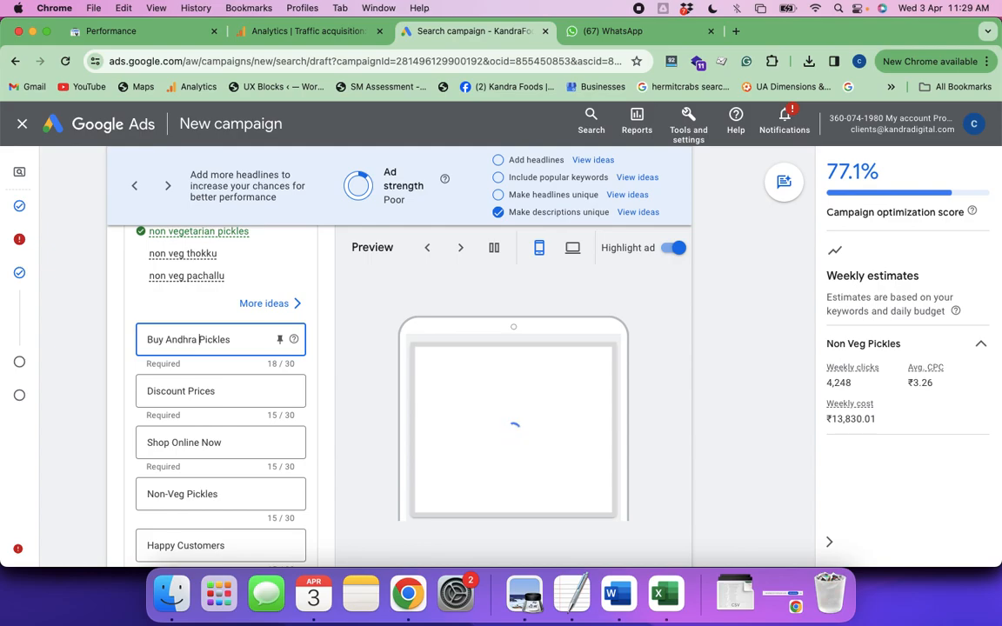
# Insert "Non Veg" before "Pickles" in the first headline so it reads "Buy Andhra Non Veg Pickles"
pyautogui.write('Non Veg')
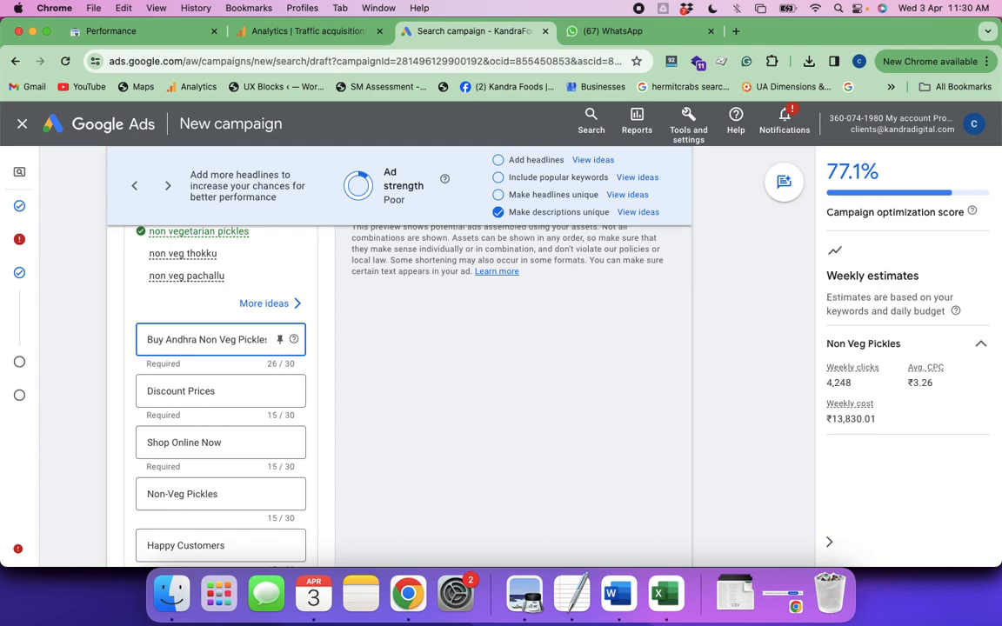
# Replace the second headline's text with "10+ Varieties Of Pickles"
pyautogui.click(216, 391)
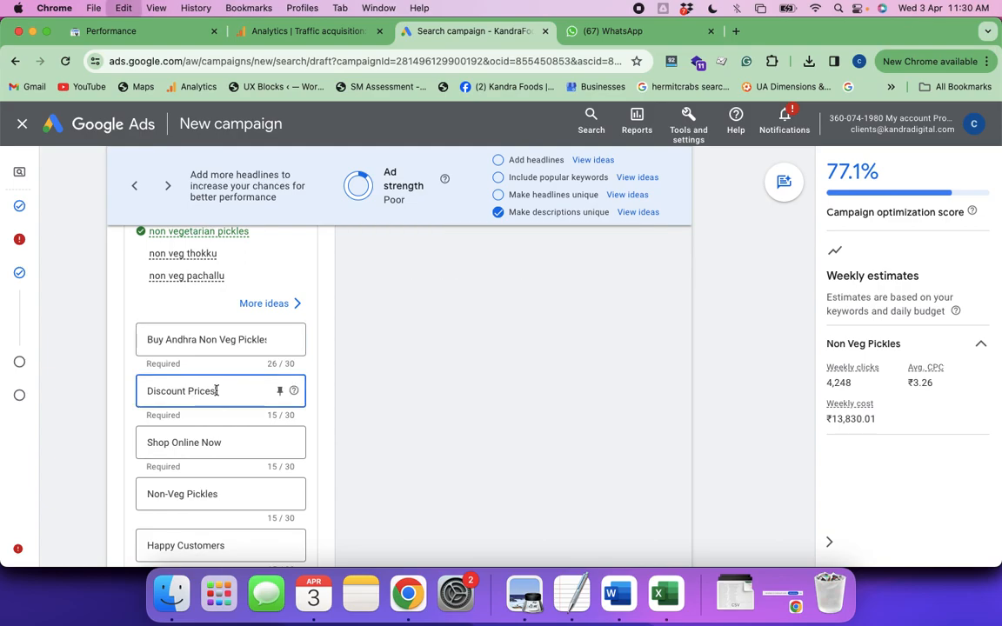
pyautogui.press('super+a')
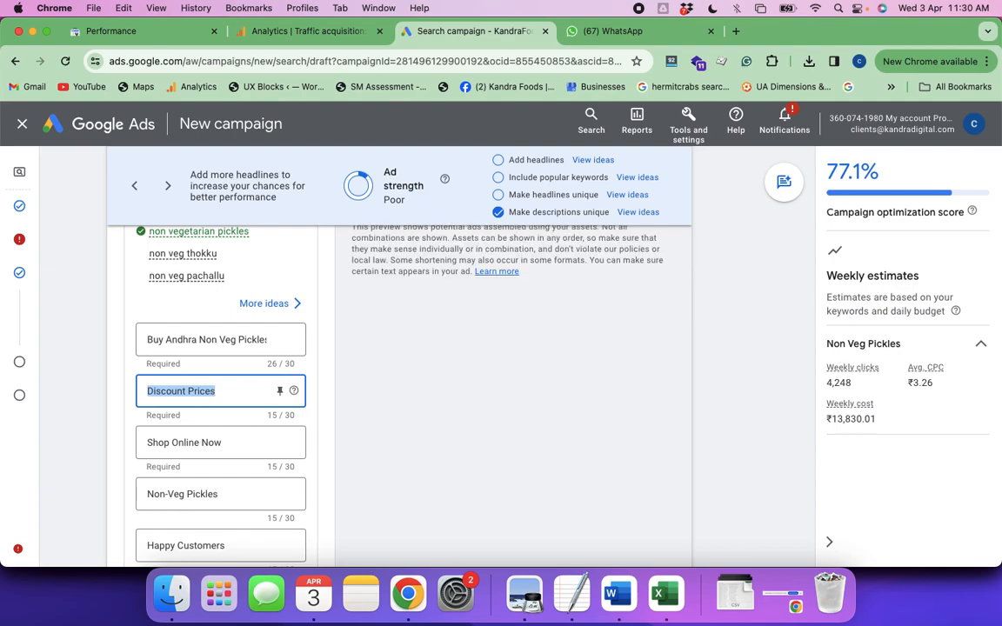
pyautogui.write('10+ Vari')
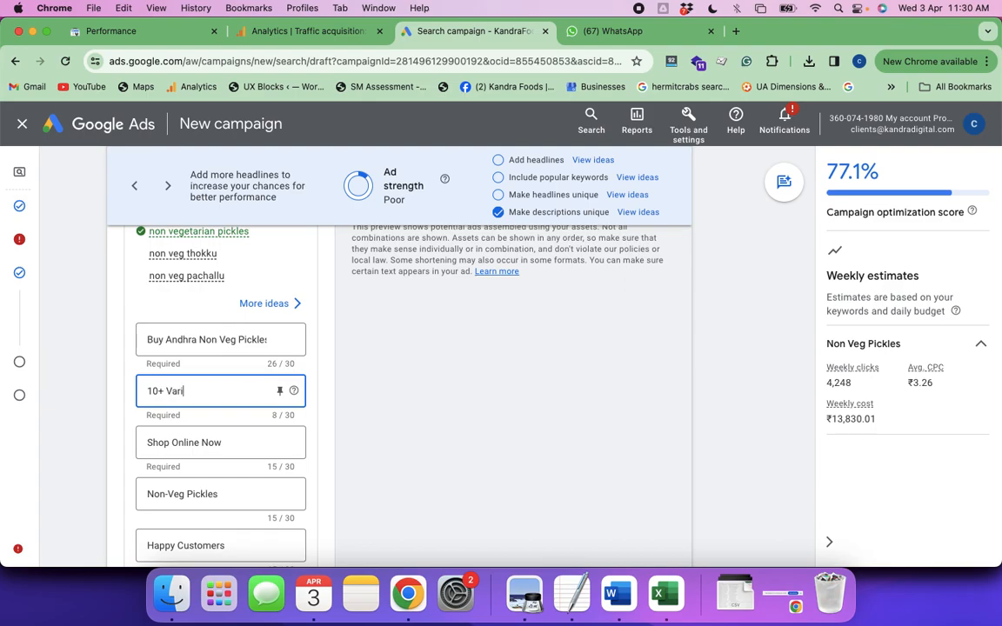
pyautogui.write('eties ')
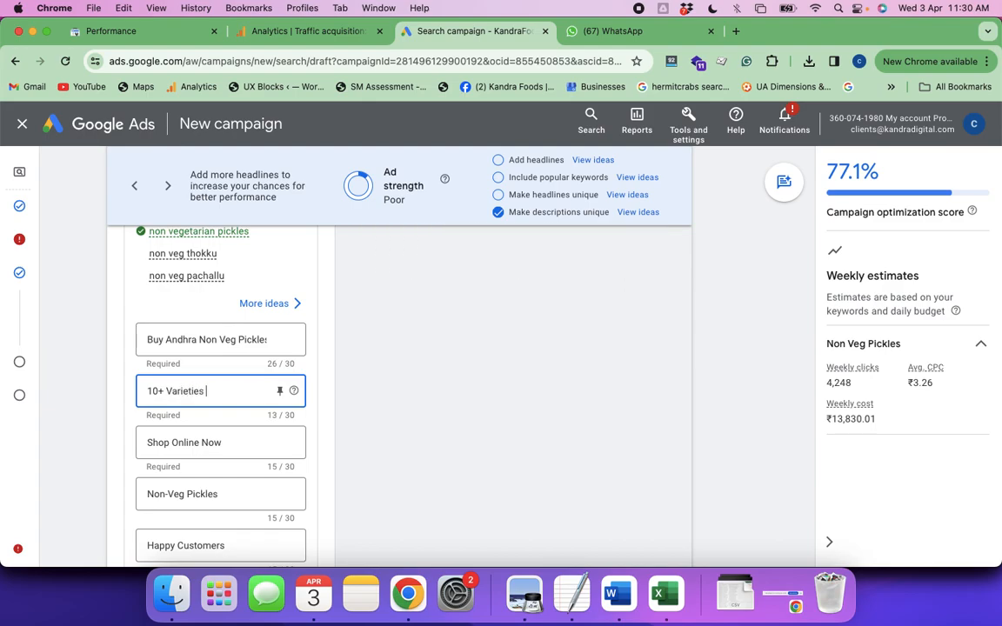
pyautogui.write('Of Pickles')
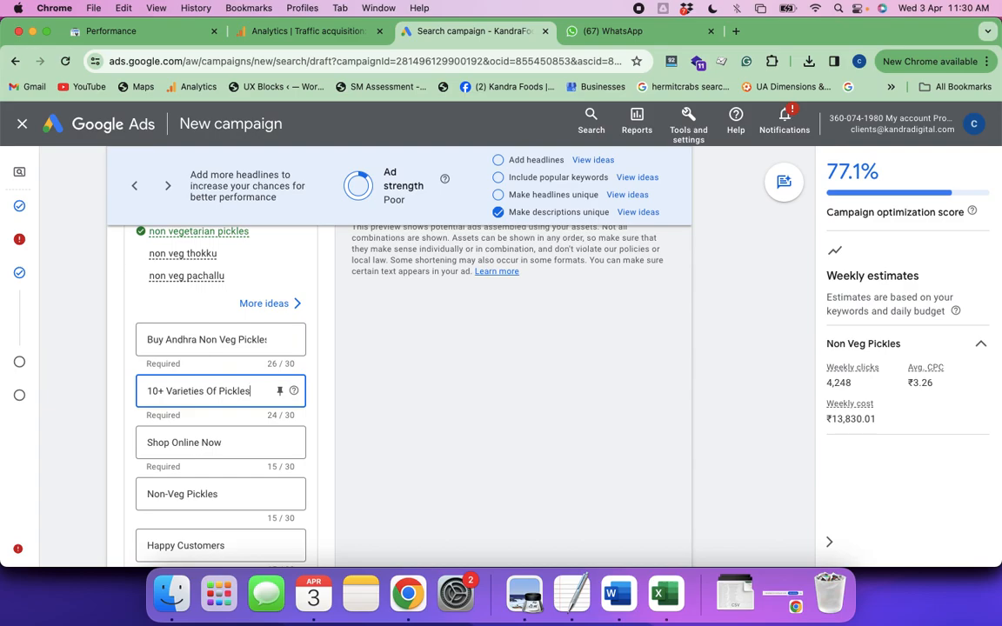
# Replace the third headline's text with "Homemade & Tasty Pickles"
pyautogui.click(225, 444)
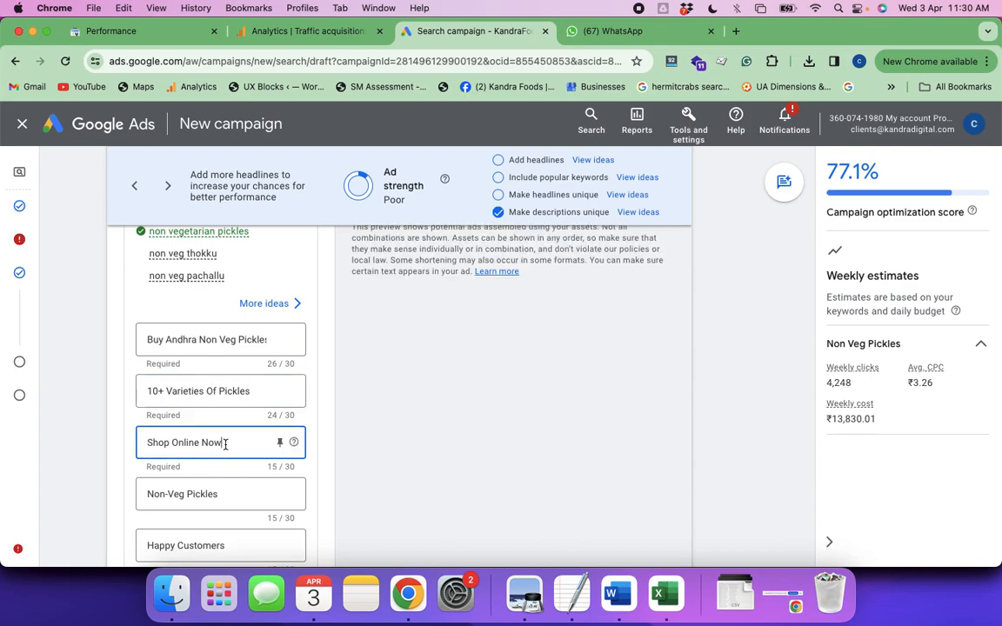
pyautogui.press('super+a')
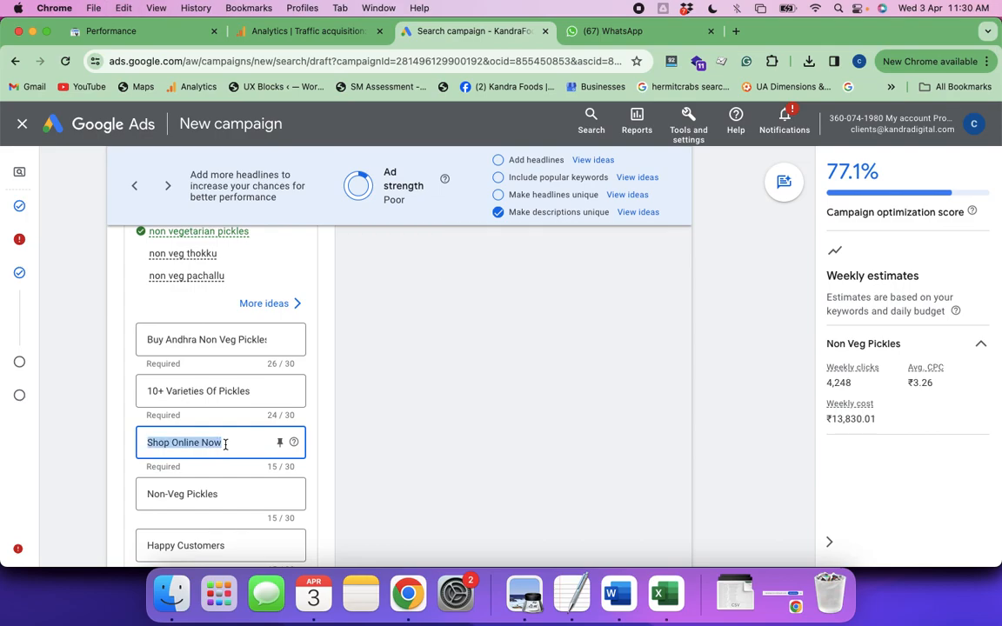
pyautogui.write('Homemade & ')
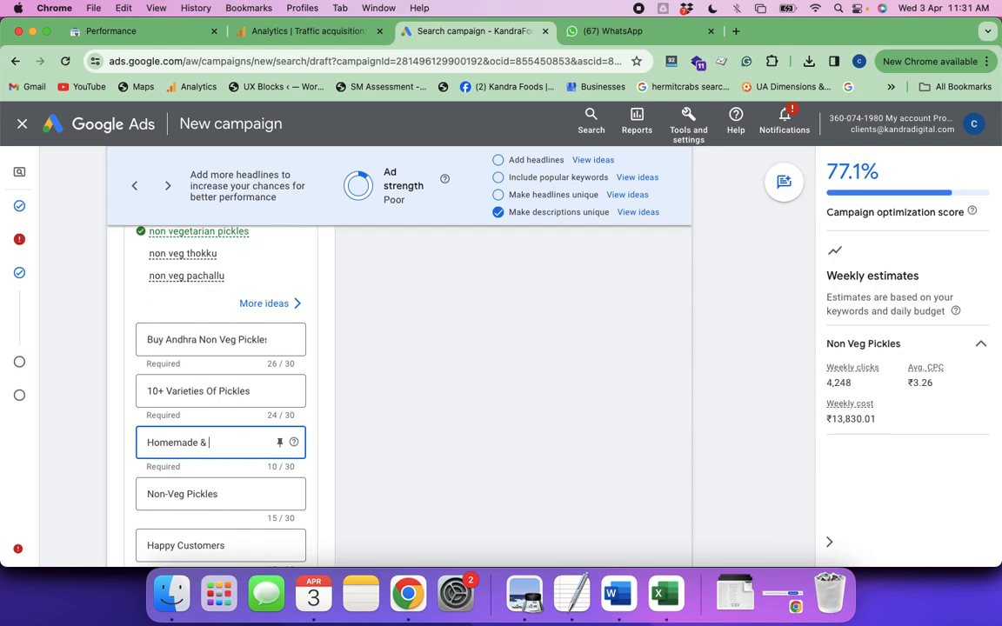
pyautogui.write('Ta')
pyautogui.write('sty Pickles')
# Add "Nonveg" before "Pickles" in the third headline and remove the ampersand so it reads "Homemade Tasty Nonveg Pickles"
pyautogui.click(222, 502)
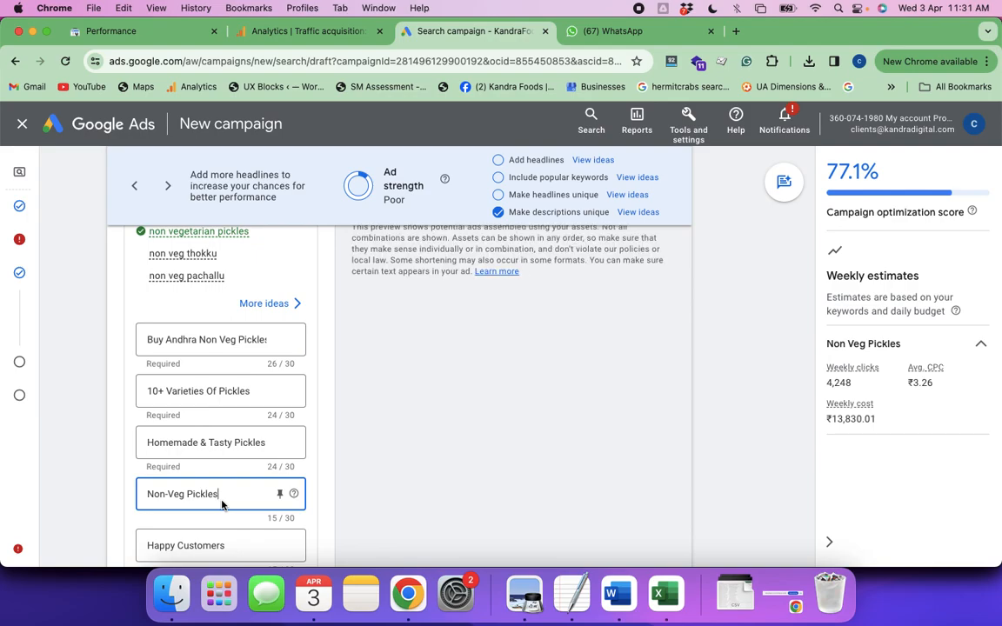
pyautogui.click(235, 442)
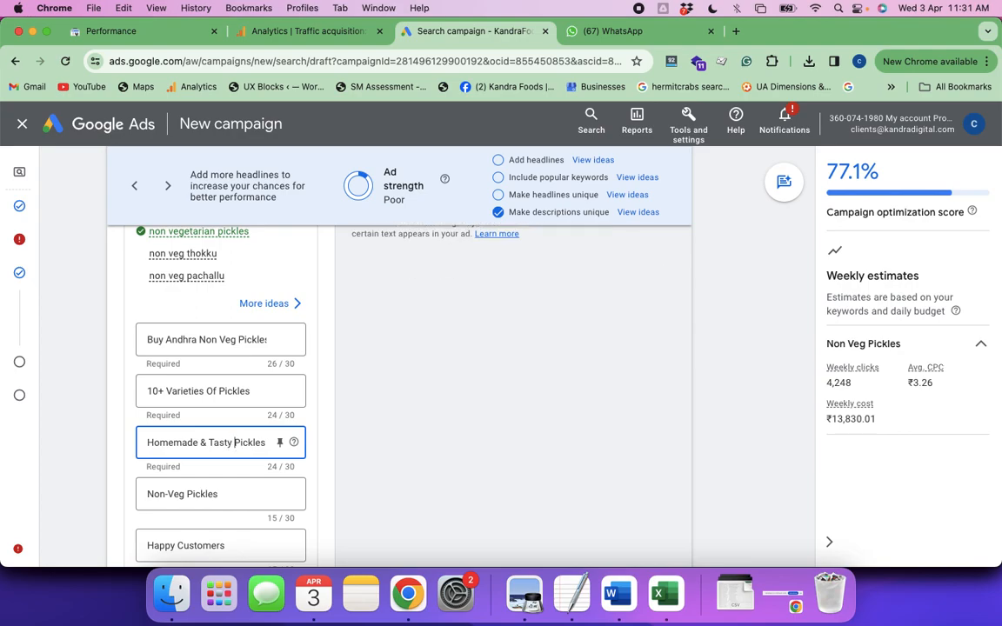
pyautogui.write('Nonveg')
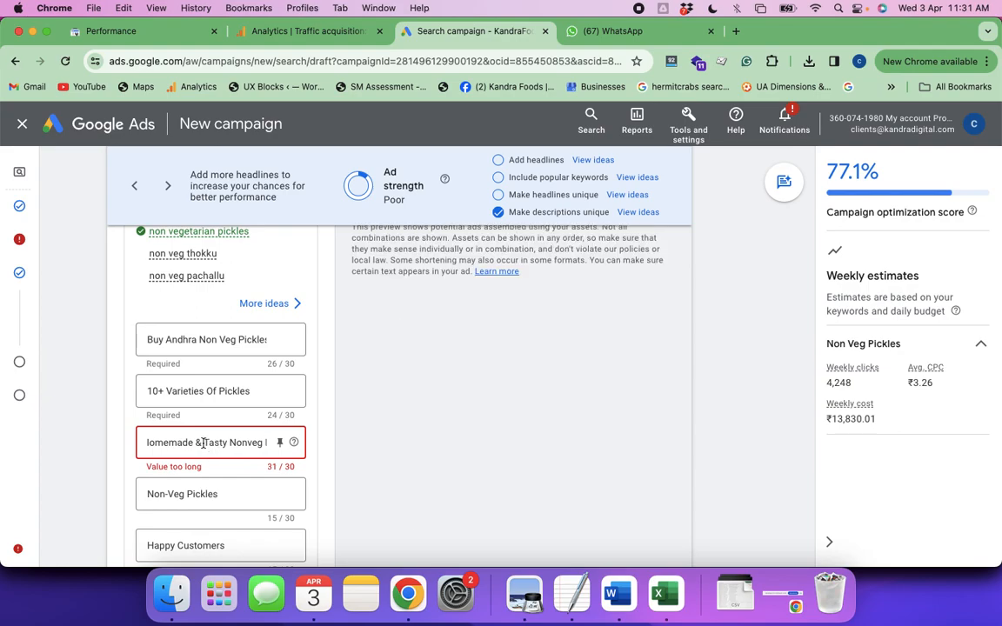
pyautogui.click(202, 442)
pyautogui.press('BackSpace')
pyautogui.press('BackSpace')
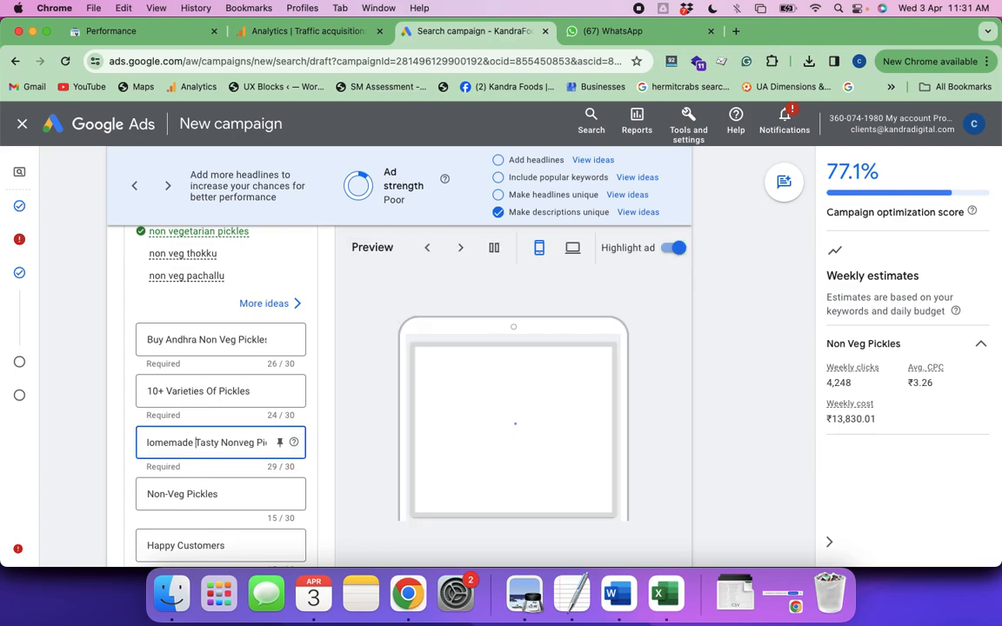
pyautogui.hscroll(1, 207, 445)
pyautogui.scroll(-1, 207, 445)
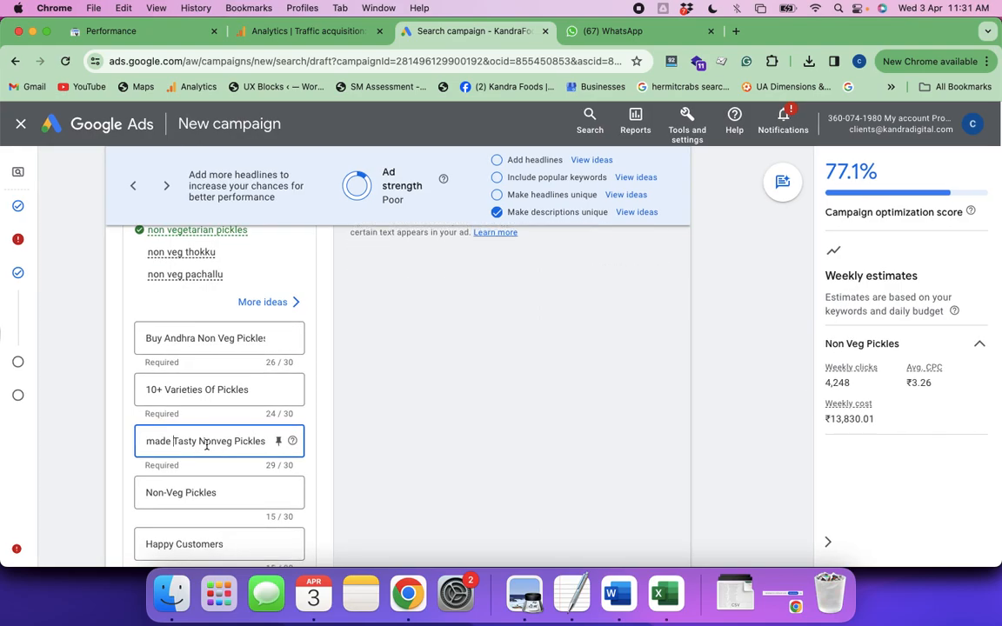
# Replace the fourth headline's text with "Avail upto 20% Discount"
pyautogui.scroll(-2, 207, 446)
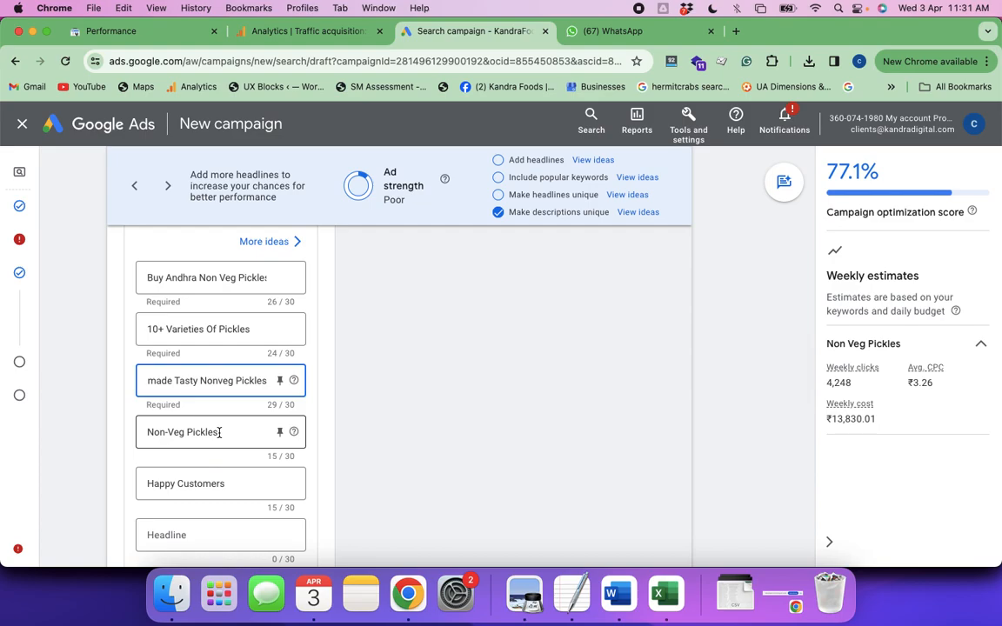
pyautogui.tripleClick(148, 432)
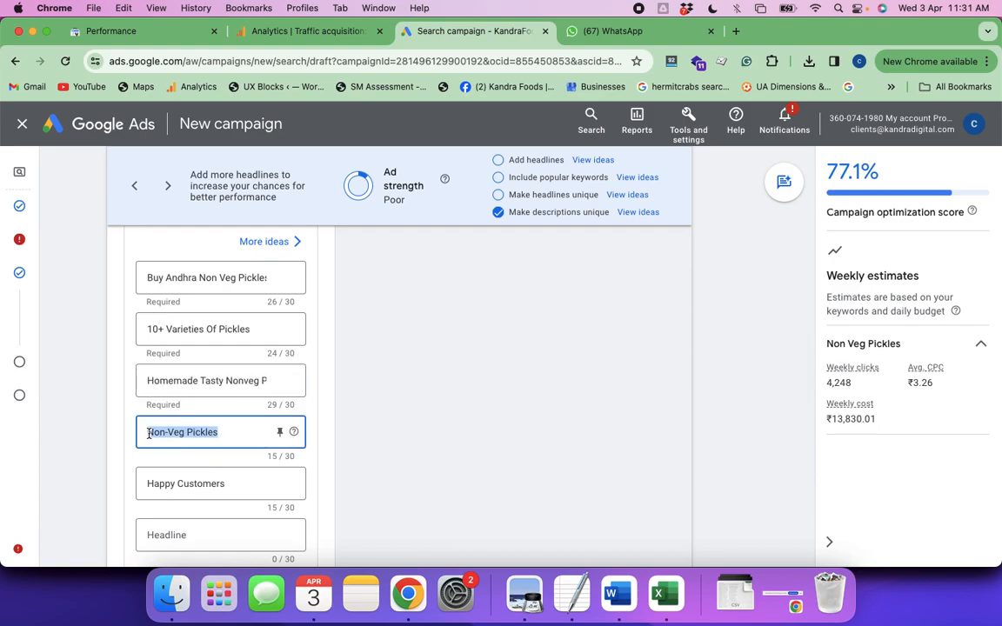
pyautogui.write('Avail')
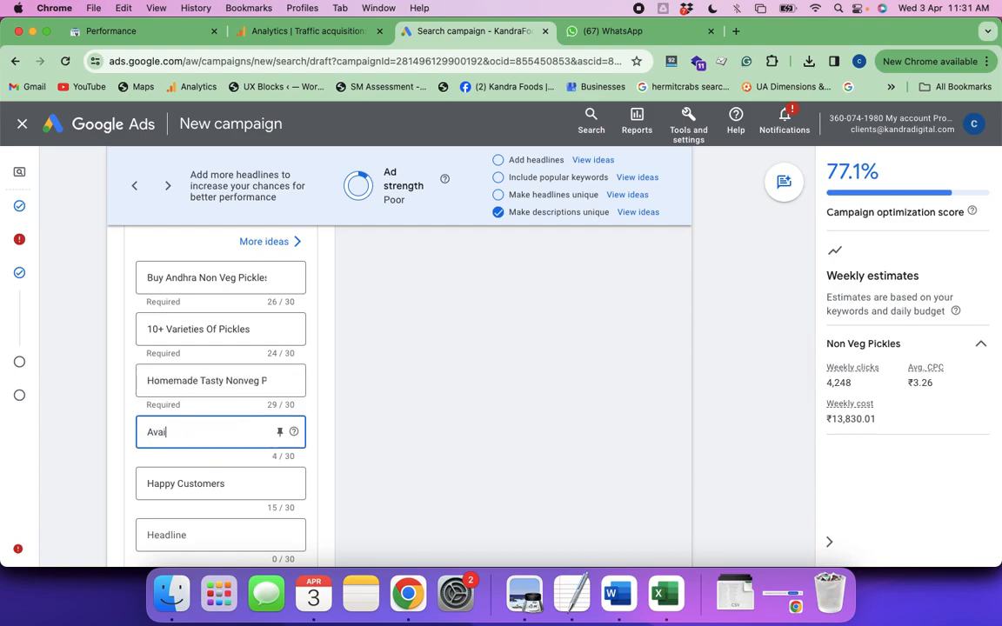
pyautogui.write(' up')
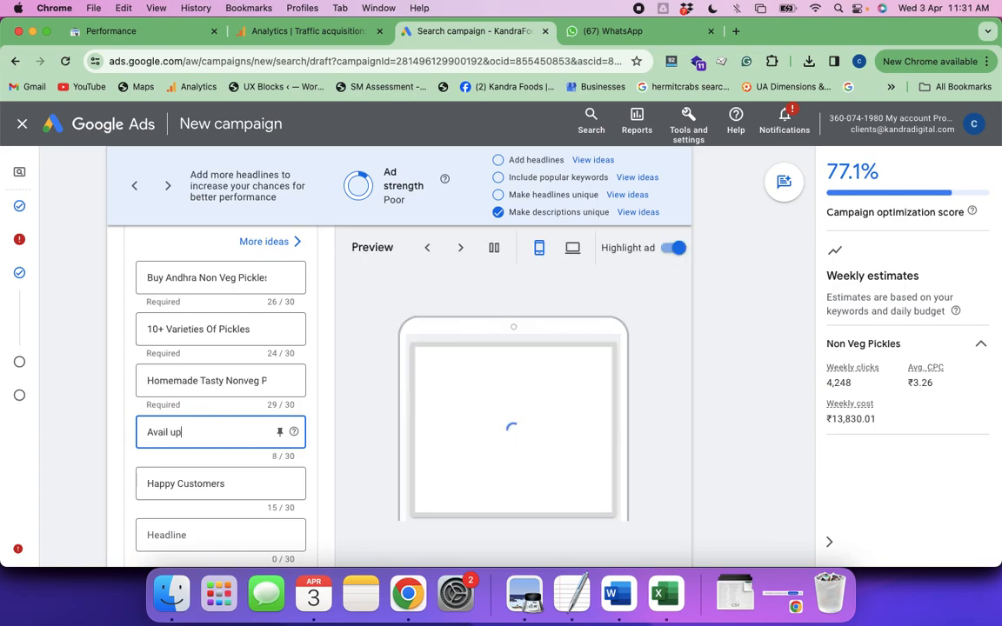
pyautogui.write('to 20')
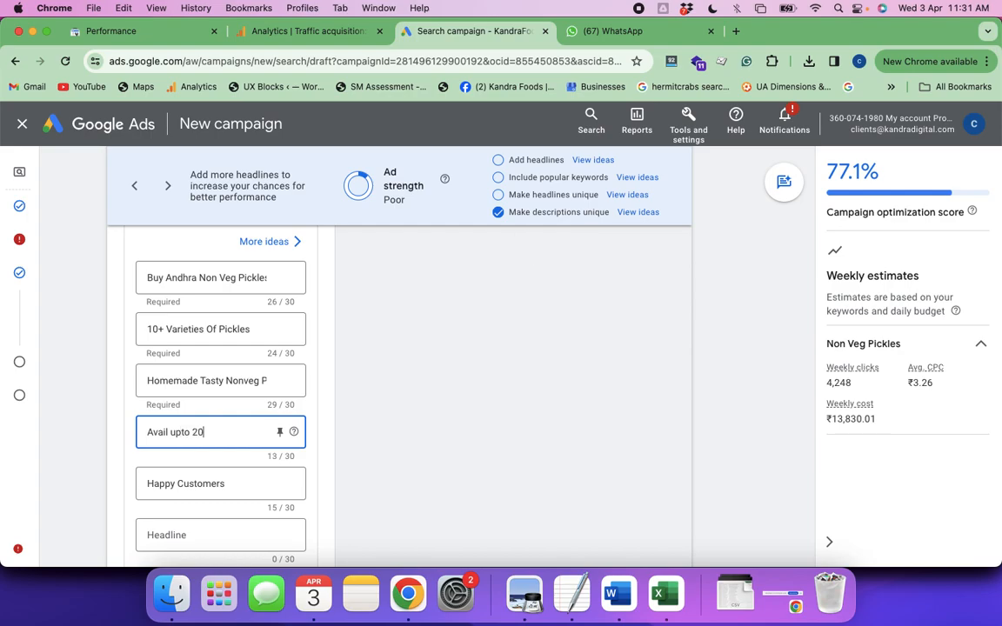
pyautogui.write('% Discount')
# Replace the fifth headline's text with "Freshly Made After Orders"
pyautogui.click(220, 484)
pyautogui.tripleClick(224, 486)
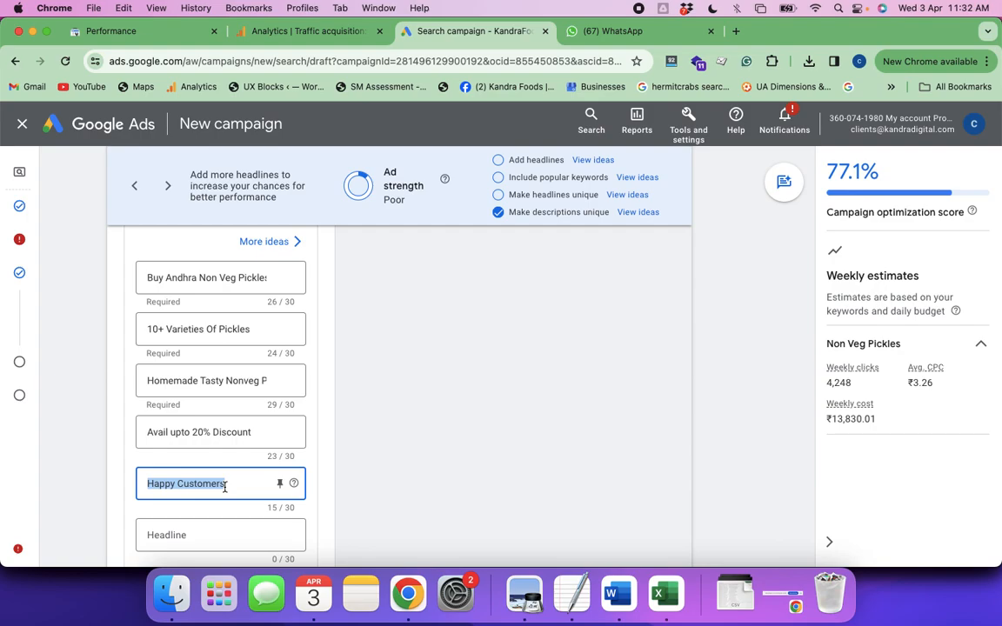
pyautogui.write('Freshl')
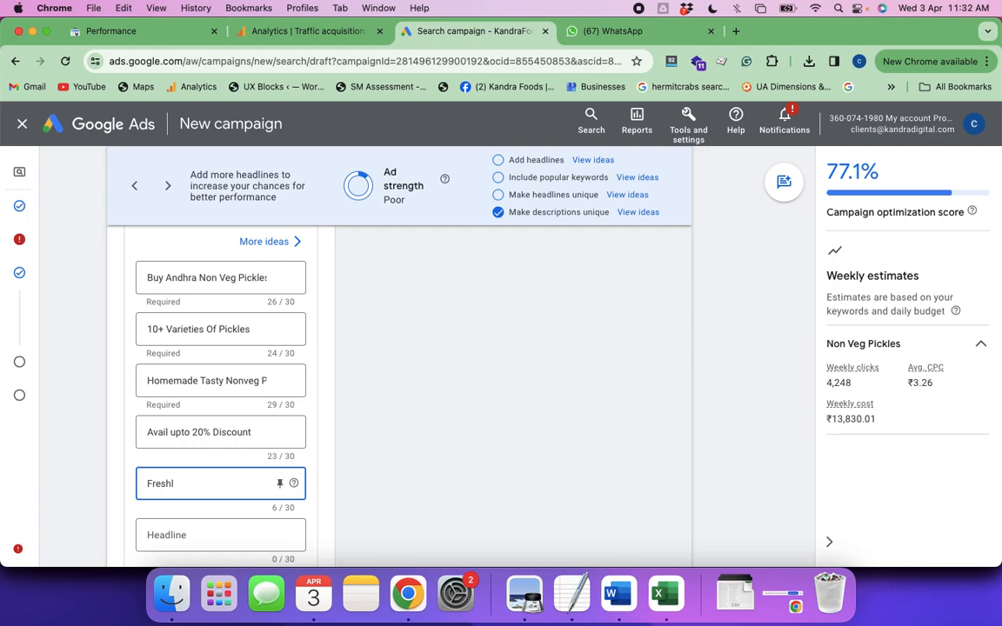
pyautogui.write('y Made After Orders')
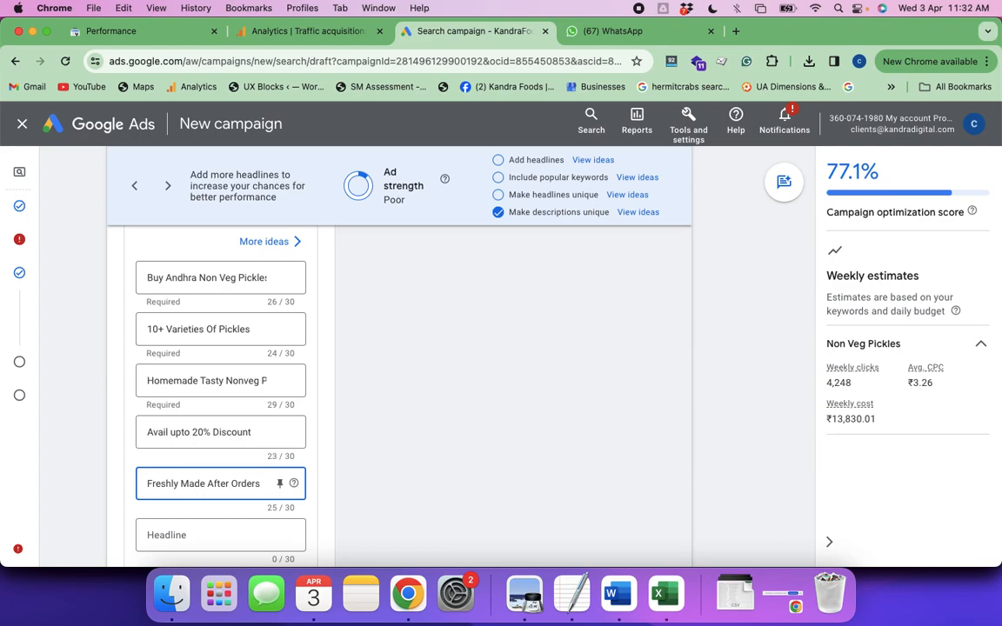
pyautogui.scroll(-3, 224, 488)
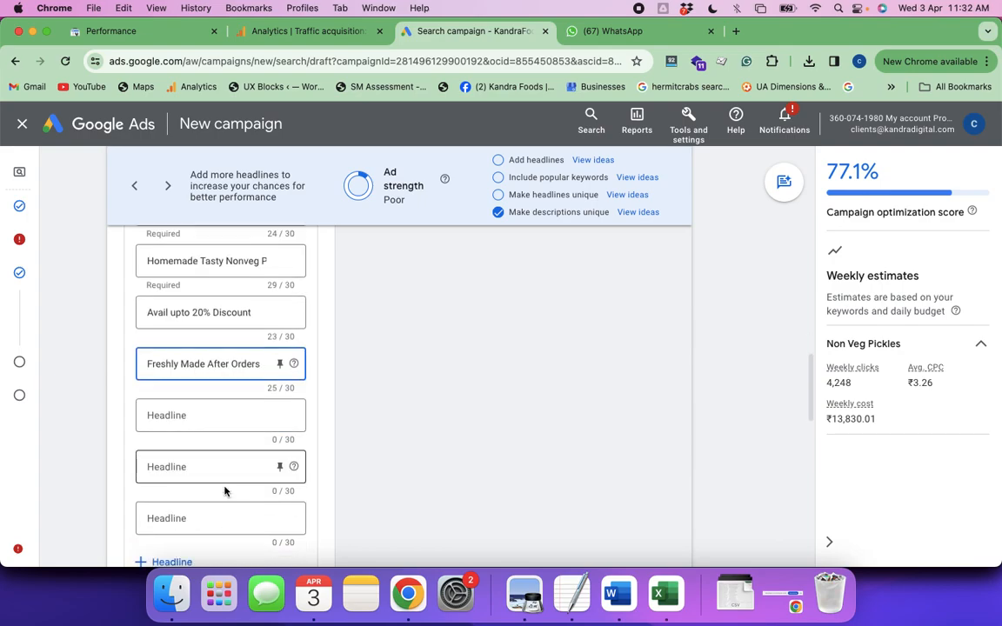
pyautogui.scroll(-1, 224, 492)
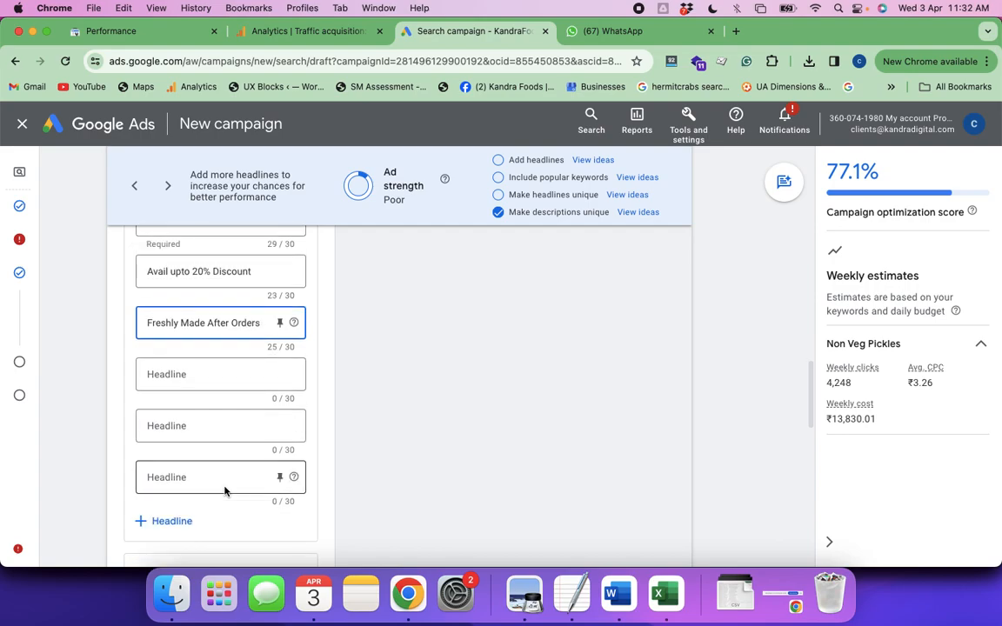
pyautogui.scroll(3, 206, 463)
pyautogui.scroll(1, 206, 463)
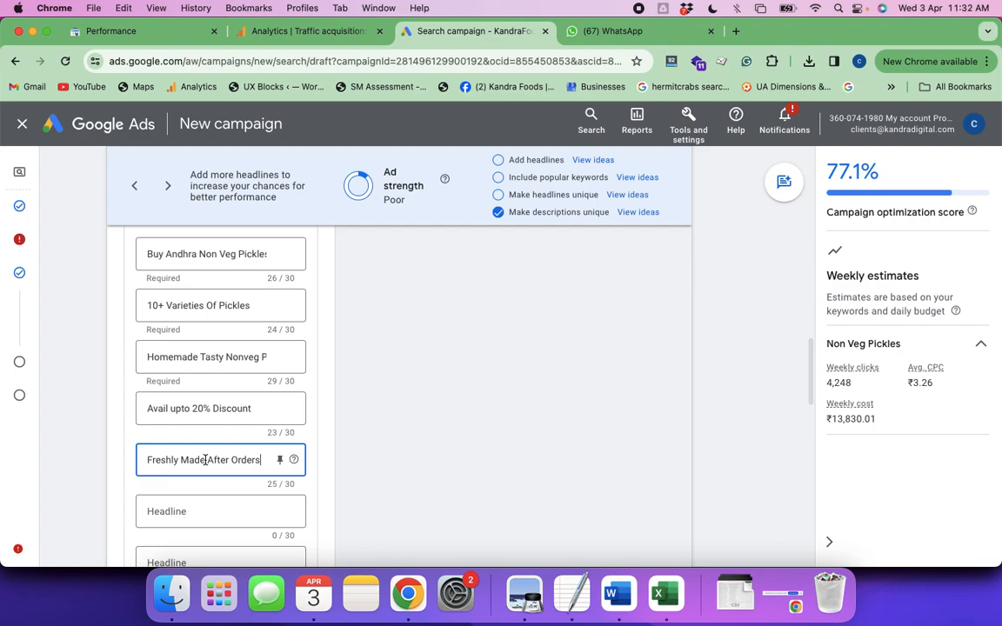
pyautogui.scroll(-3, 185, 506)
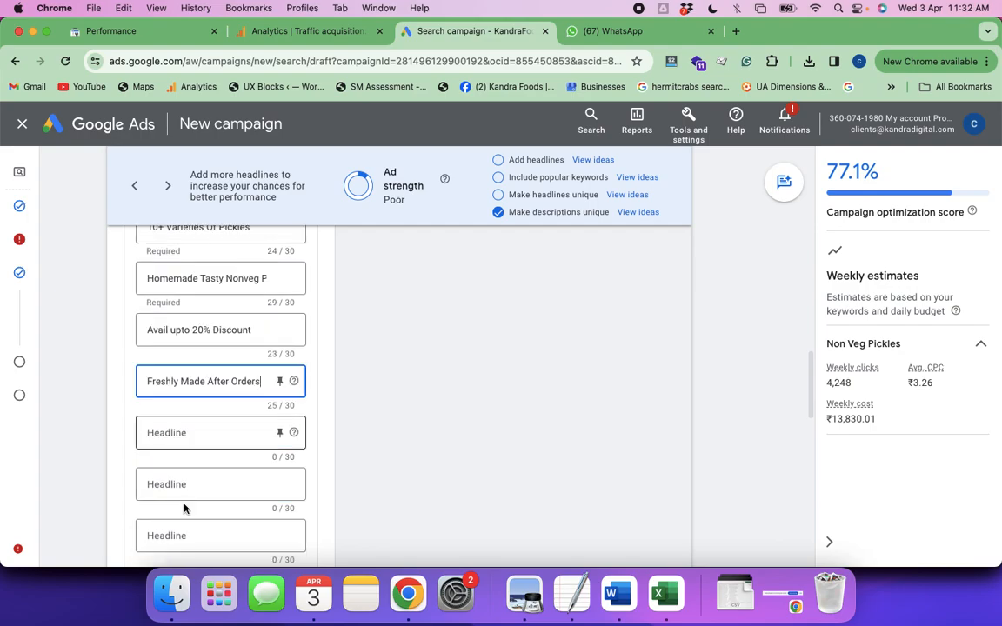
pyautogui.scroll(-2, 184, 509)
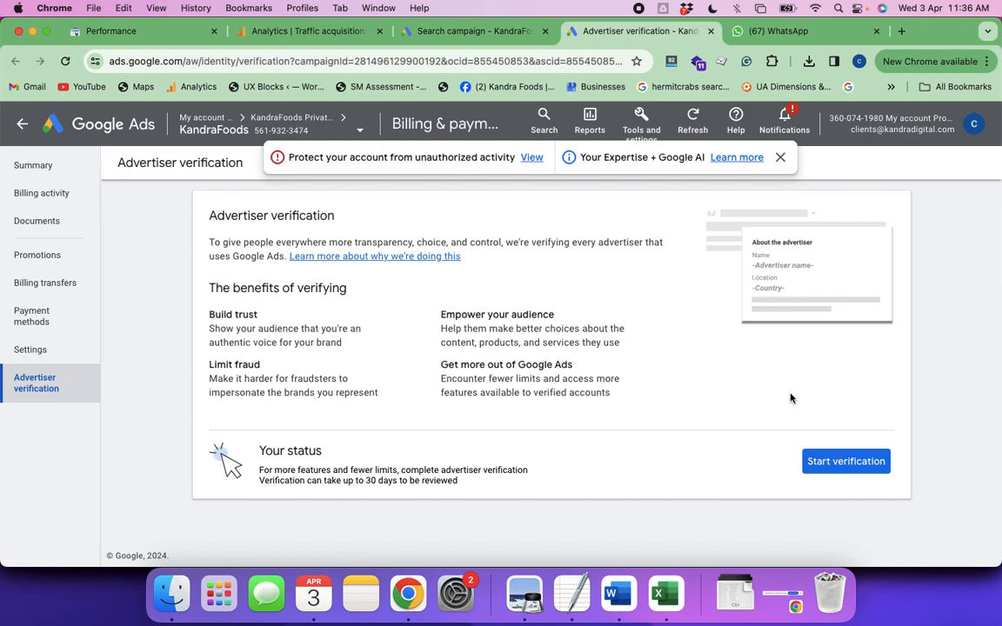
# Start advertiser verification, state that the organization is not an advertising agency and pays Google Ads directly, and save the answers
pyautogui.click(835, 467)
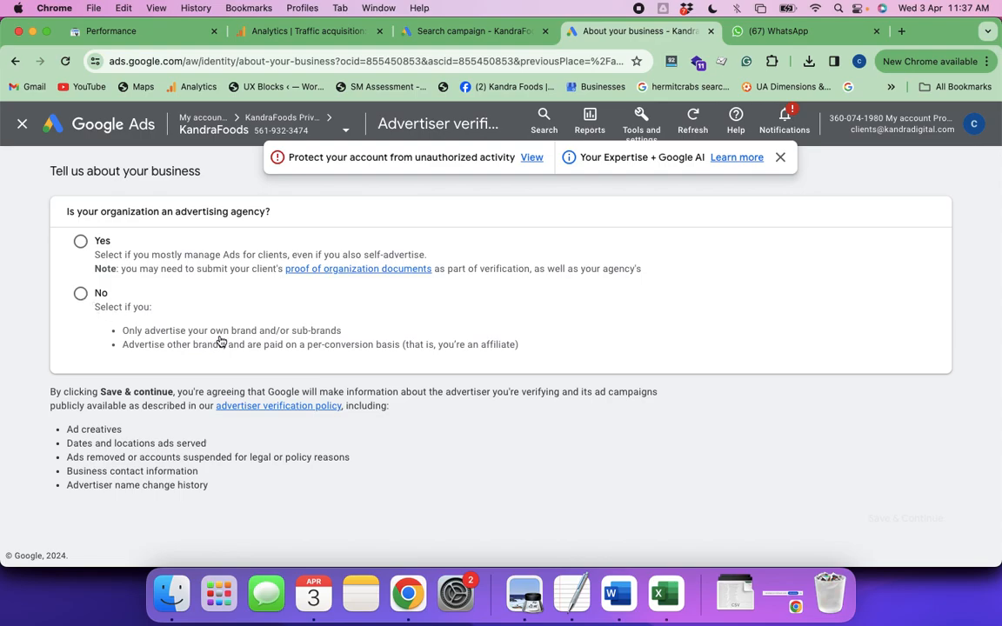
pyautogui.click(80, 294)
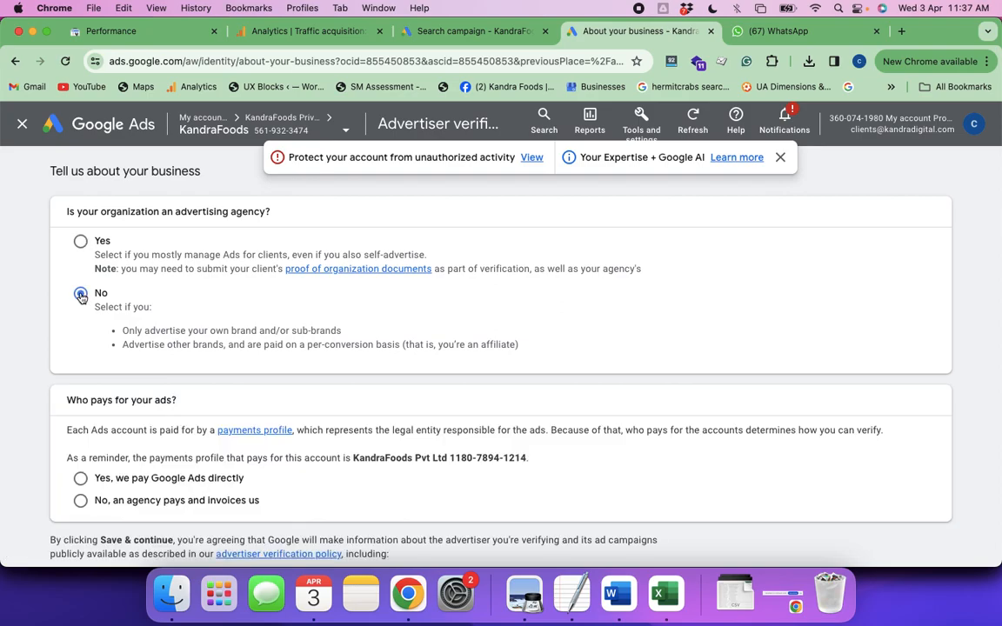
pyautogui.scroll(-2, 265, 396)
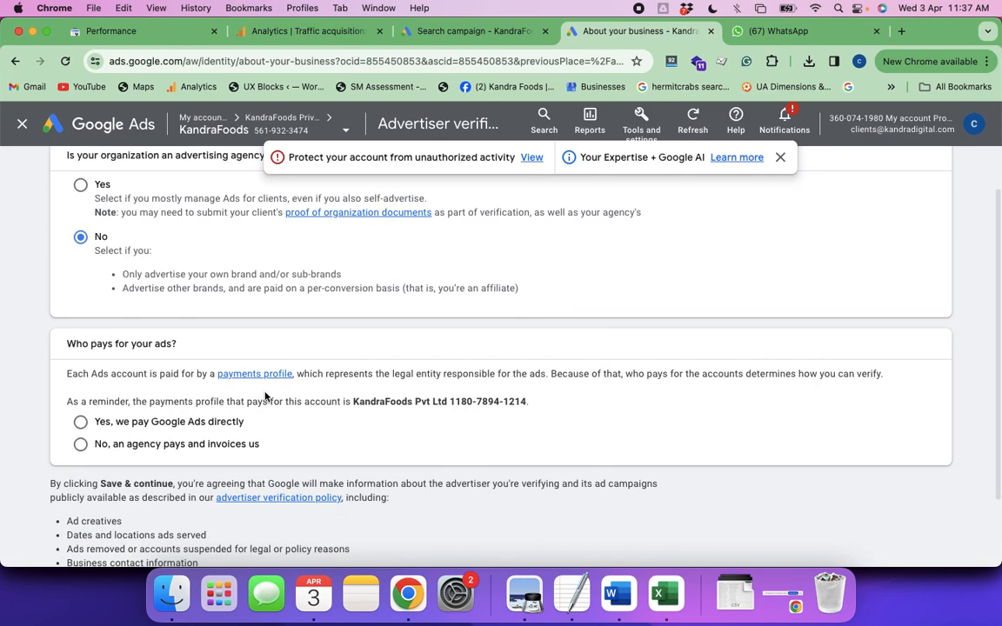
pyautogui.scroll(-2, 265, 397)
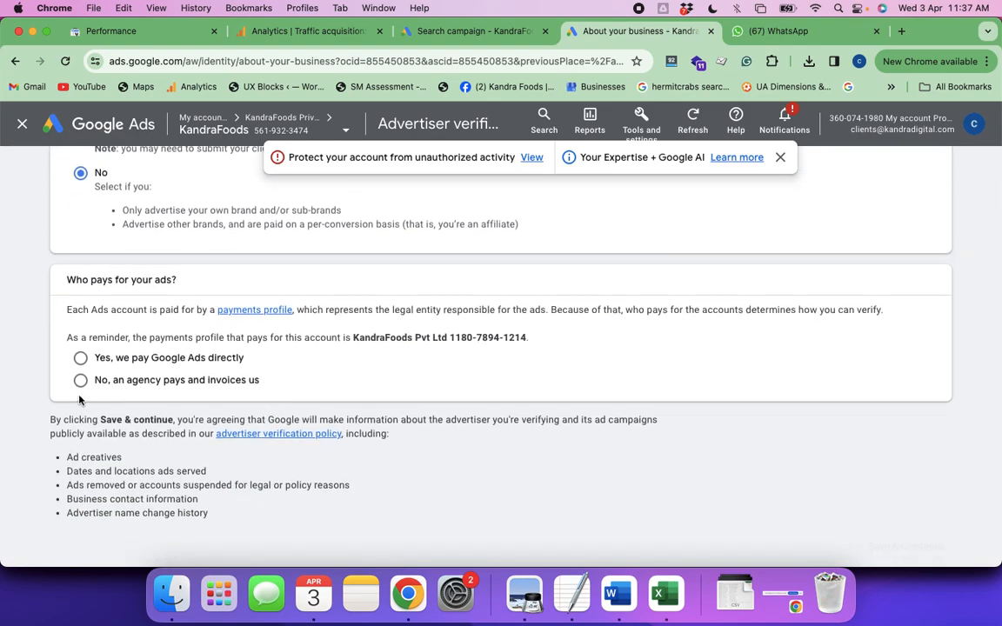
pyautogui.click(80, 357)
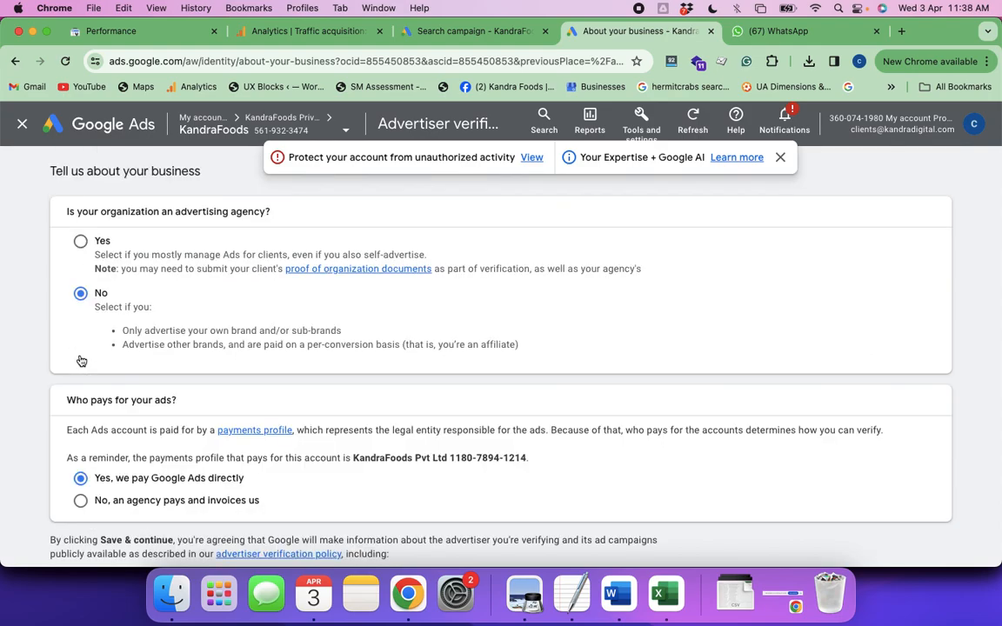
pyautogui.scroll(-3, 310, 373)
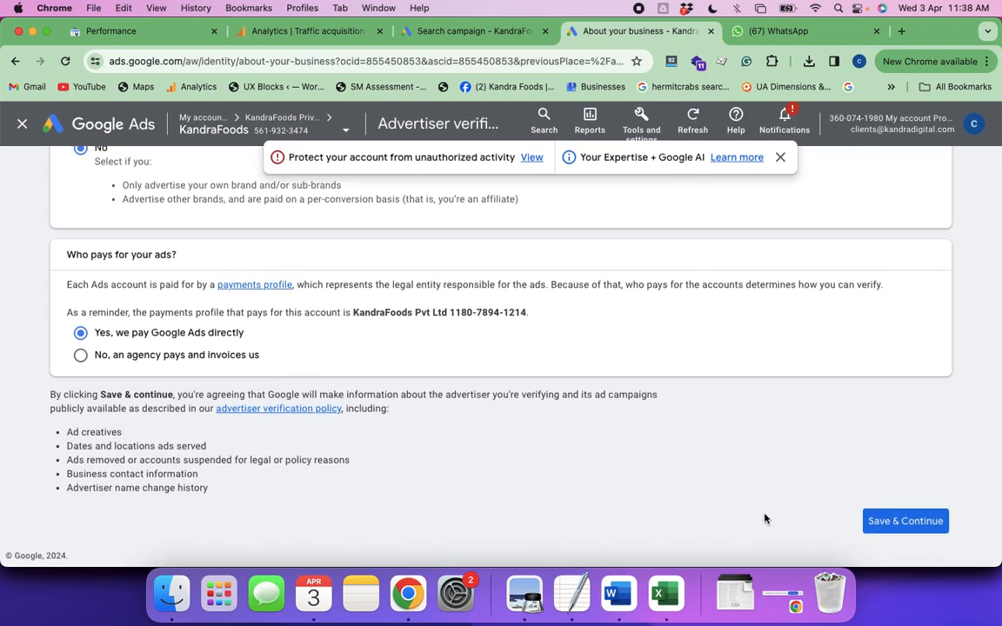
pyautogui.click(903, 522)
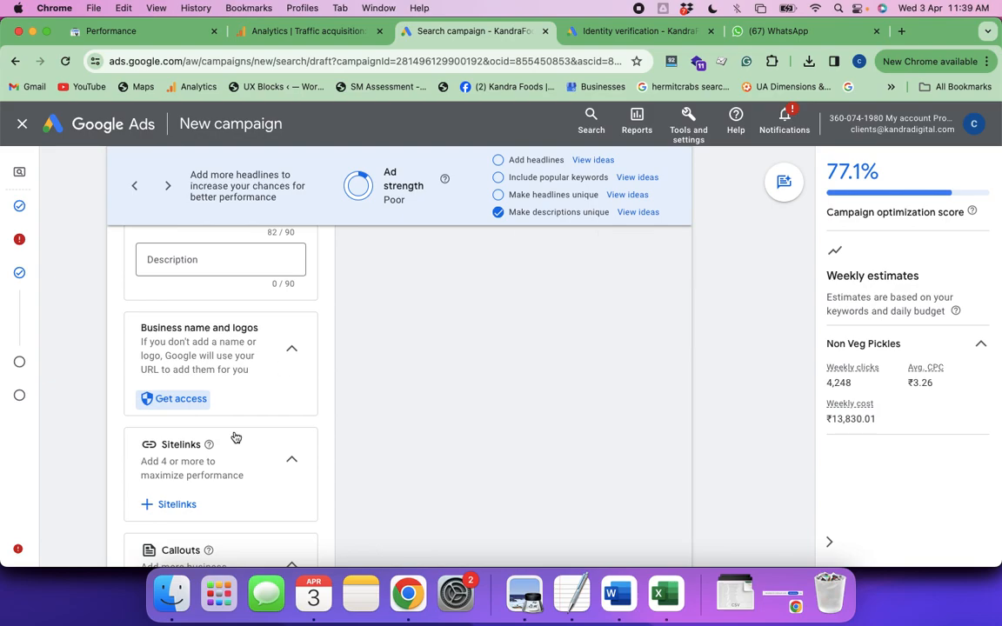
# Search Google for "csm training in bangalore" in a new browser tab, keeping the campaign draft open
pyautogui.scroll(-3, 233, 436)
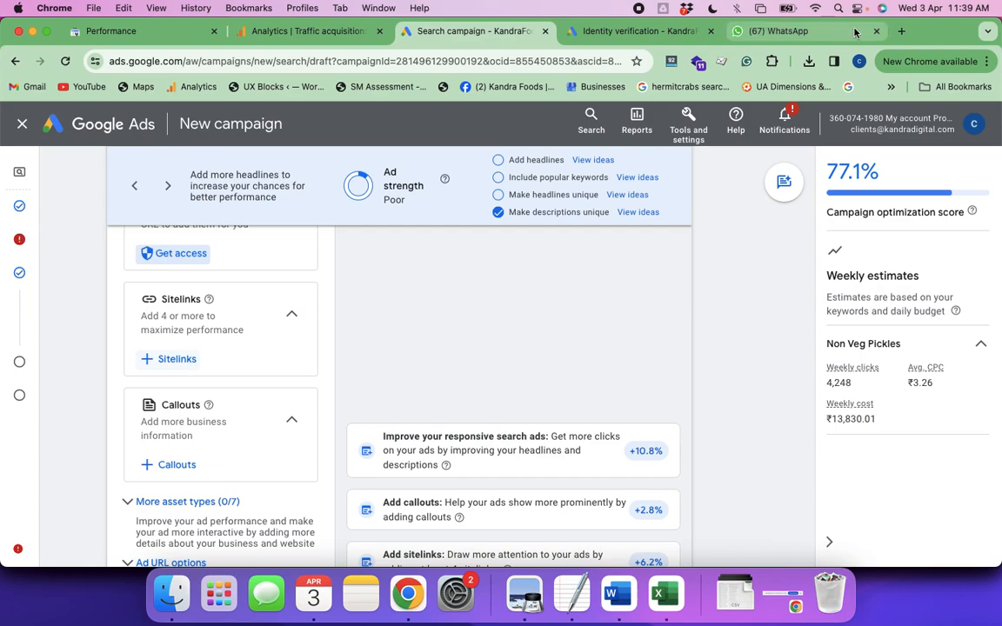
pyautogui.click(902, 33)
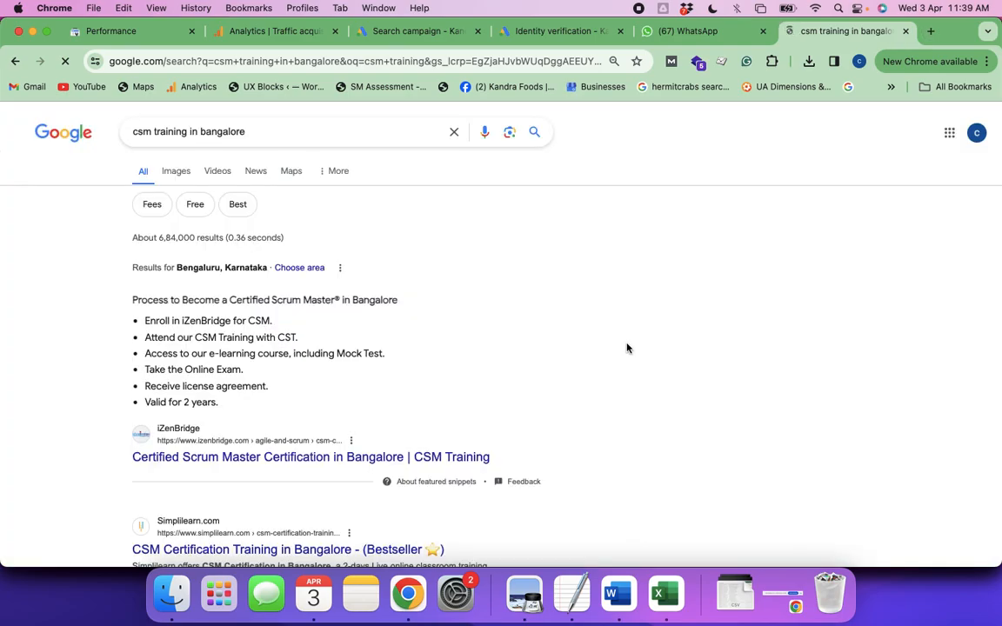
# Skim the search results, open a new incognito window and look up "csm training in bangalore" there
pyautogui.scroll(-5, 626, 348)
pyautogui.scroll(2, 627, 347)
pyautogui.press('super+shift+n')
pyautogui.write('"non veg pickles" [konaseema pickles 15 varieties of non veg pickles] "non veg achar" "non veg pachallu" "non veg thokku" "non vegetarian pickles"')
pyautogui.press('super+a')
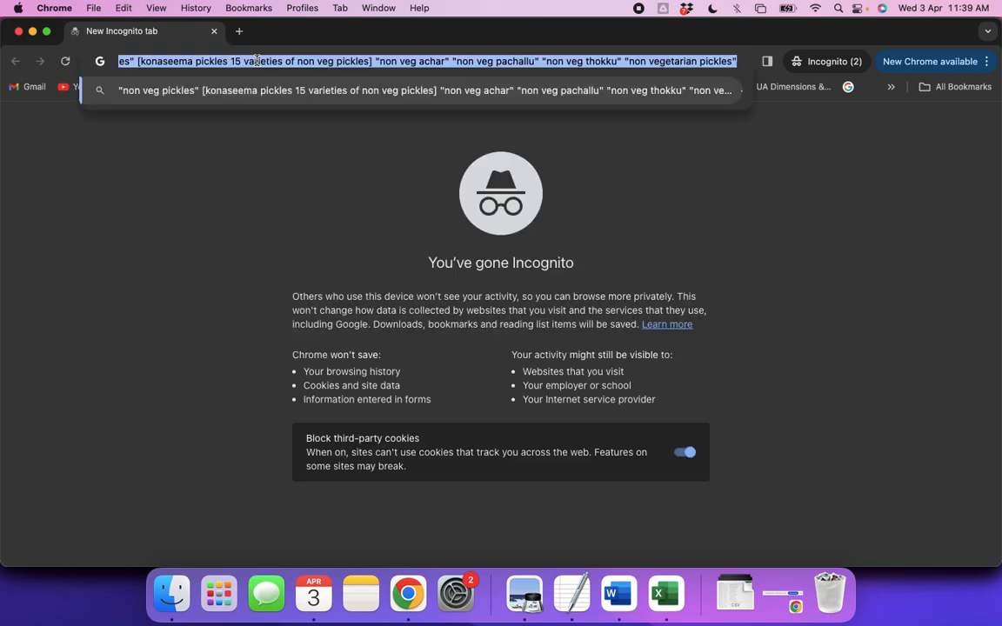
pyautogui.write('csm t')
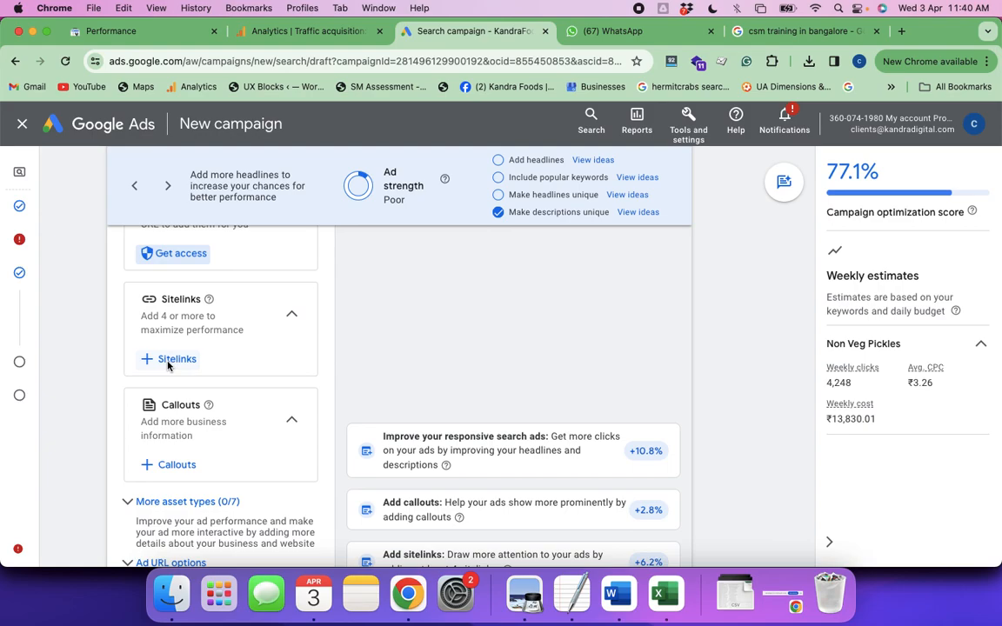
# Start a new campaign sitelink and enter "Special Boneless Chicken Pickle" as the text of the first sitelink
pyautogui.click(170, 359)
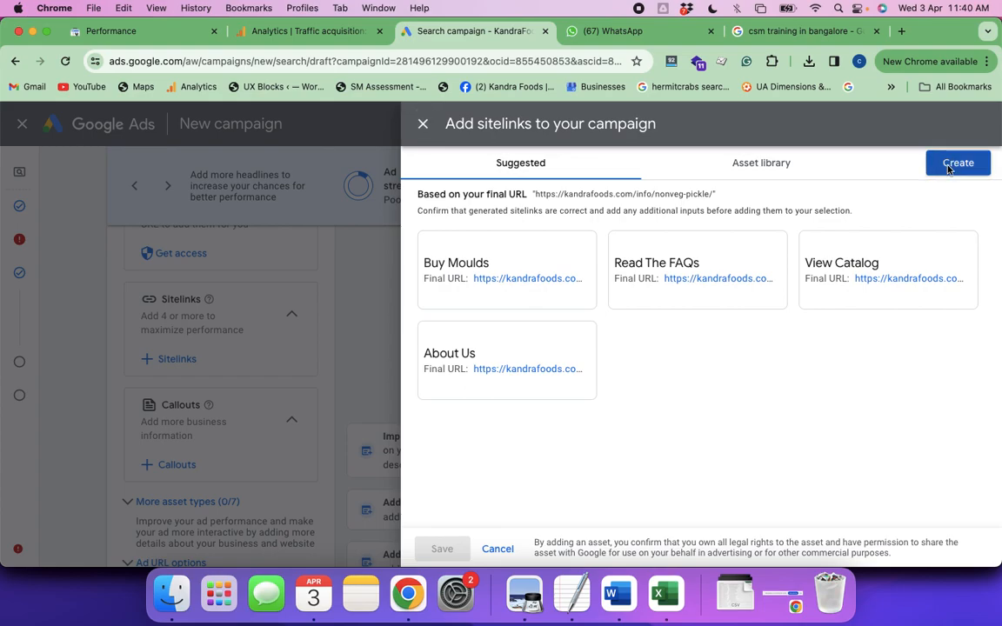
pyautogui.click(948, 165)
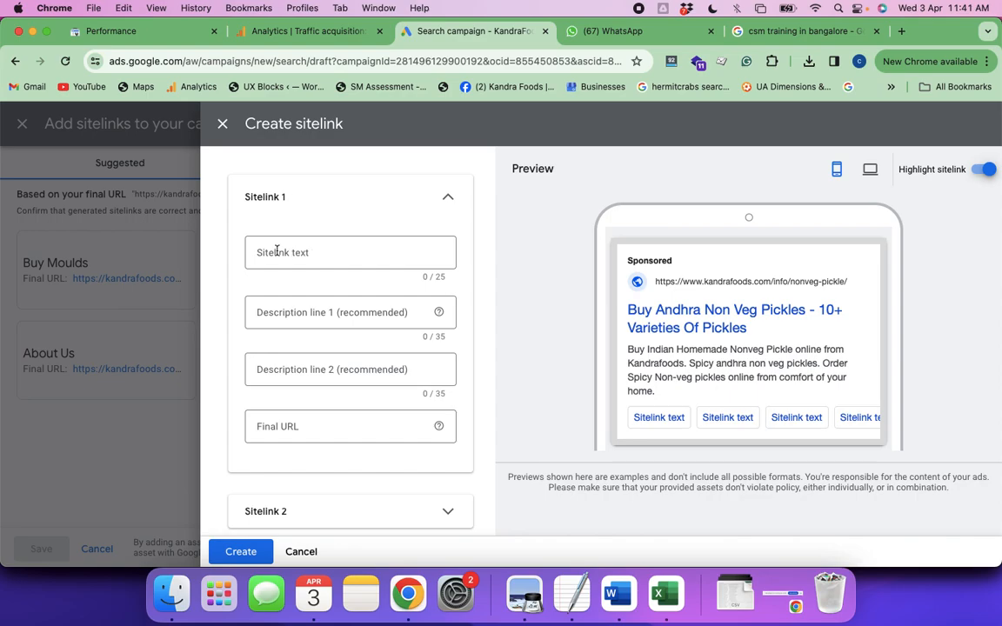
pyautogui.click(318, 253)
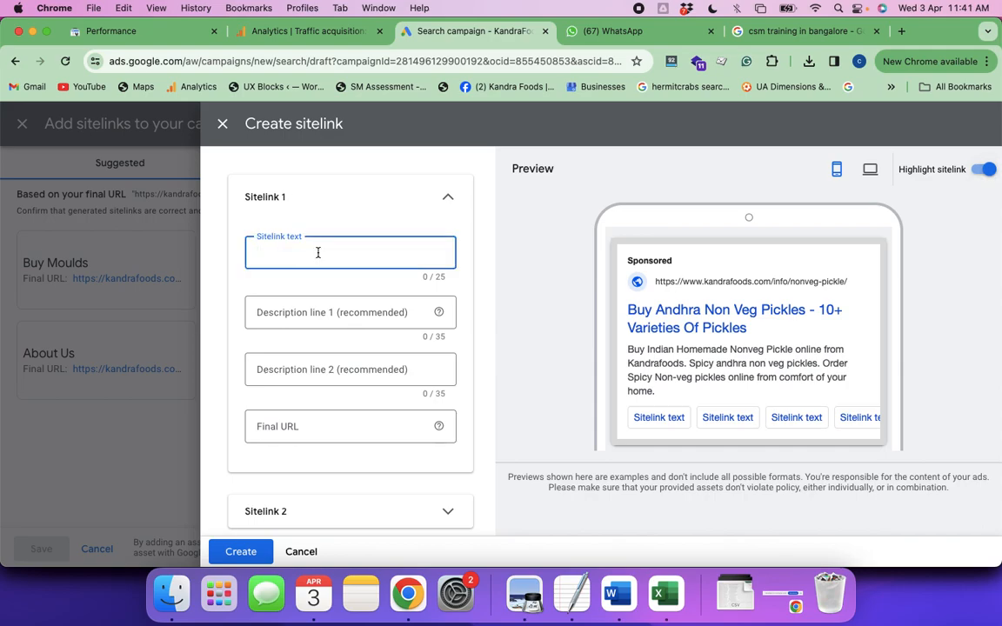
pyautogui.write('Special Boneless Chicken Pickle')
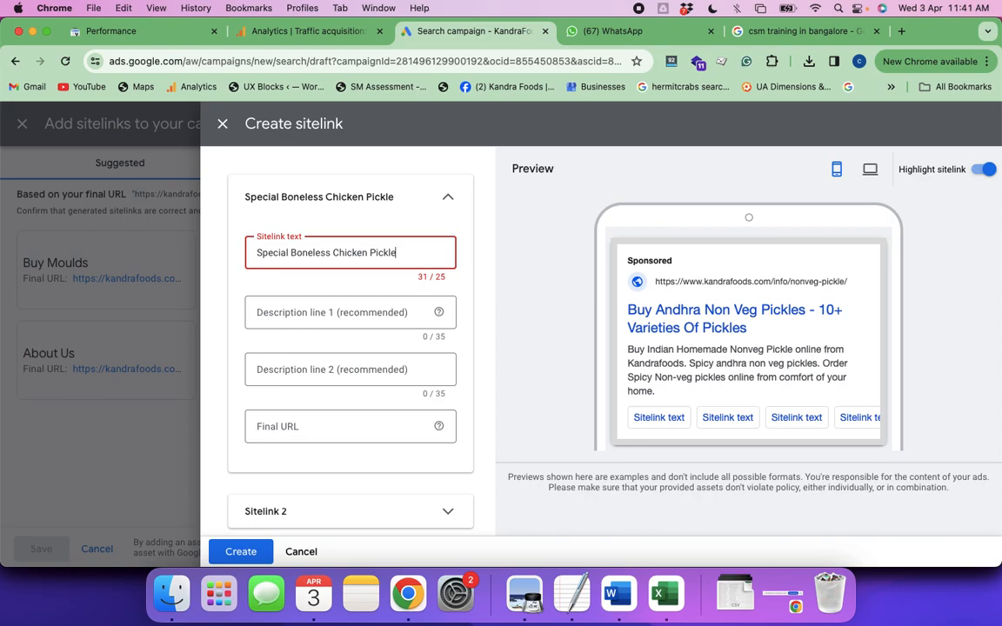
# Shorten the first sitelink's text to "Special Chicken Pickle" by removing the word "Boneless"
pyautogui.click(331, 253)
pyautogui.press('BackSpace')
pyautogui.press('BackSpace')
pyautogui.press('BackSpace')
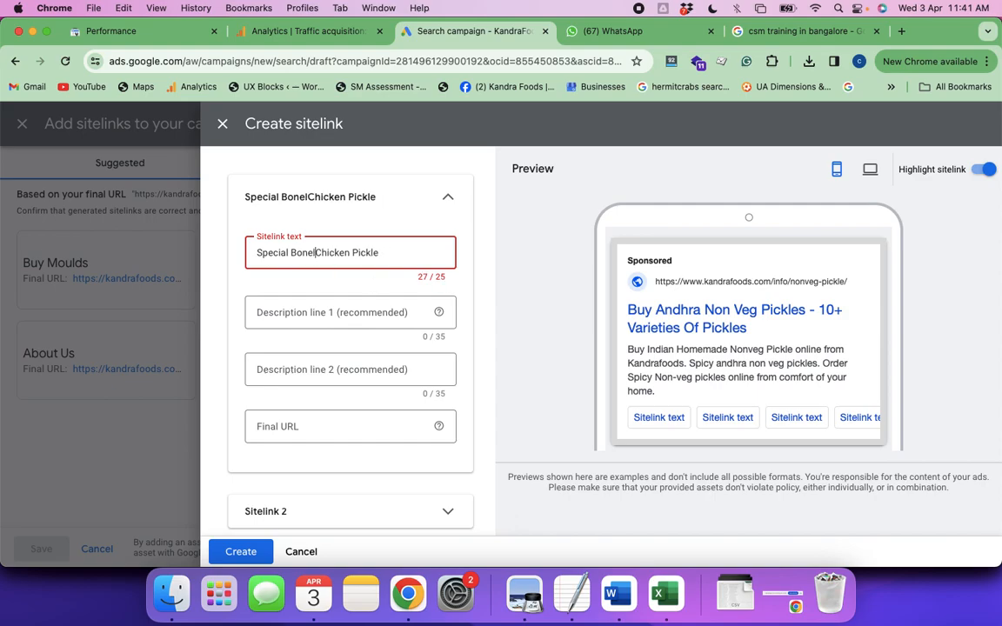
pyautogui.press('BackSpace')
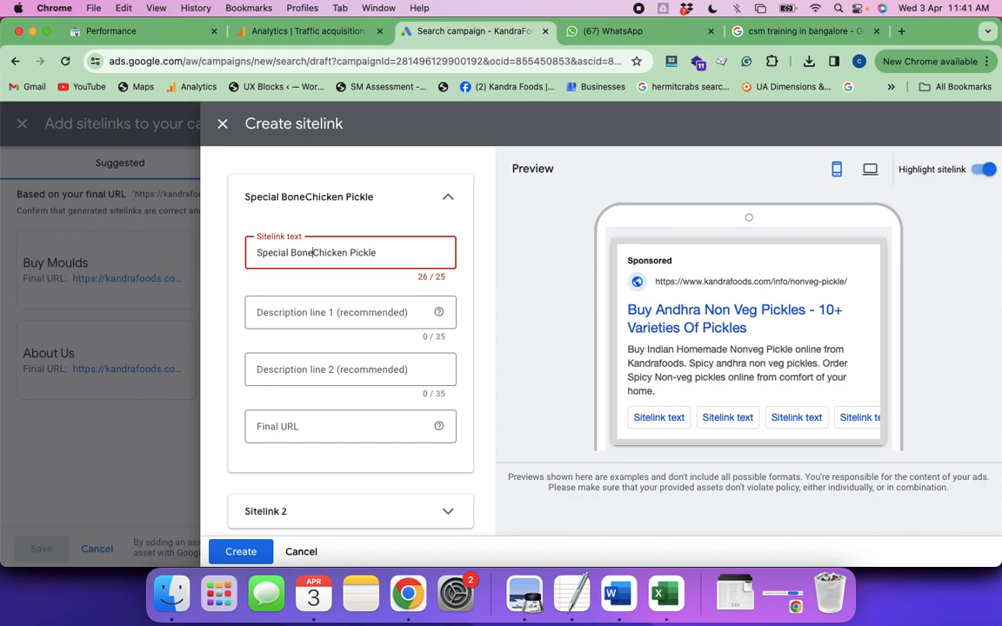
pyautogui.press('BackSpace')
pyautogui.press('BackSpace')
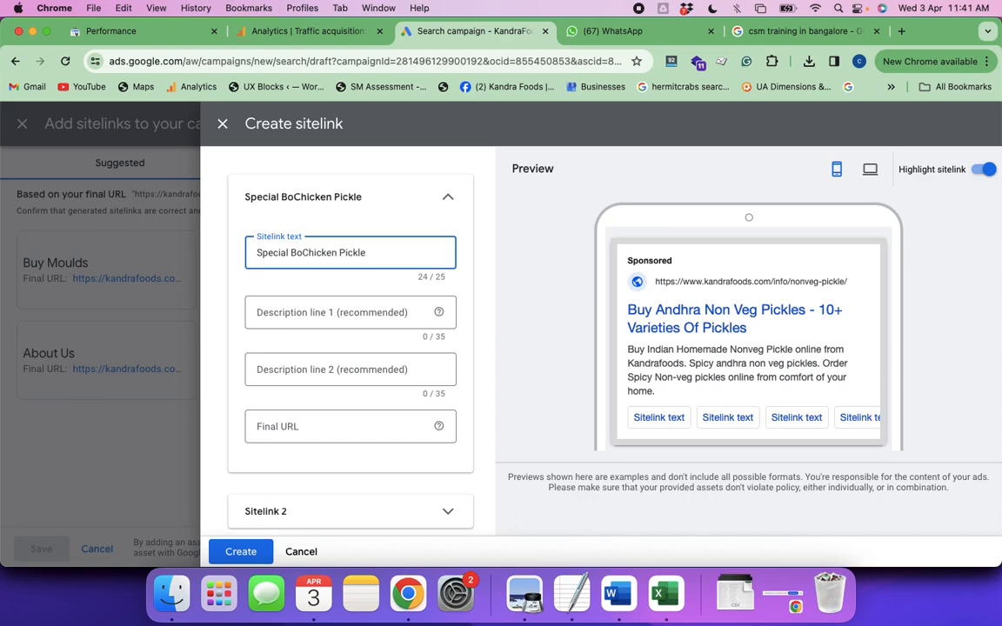
pyautogui.press('BackSpace')
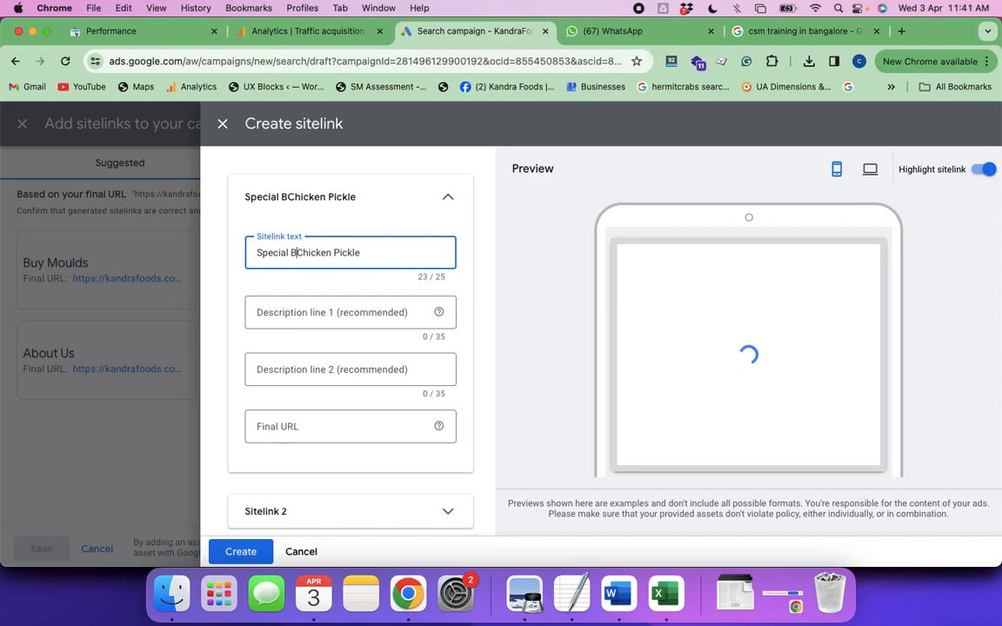
pyautogui.press('BackSpace')
# Set the first sitelink's description line 1 to "Order Chicken Pickle Online"
pyautogui.click(292, 313)
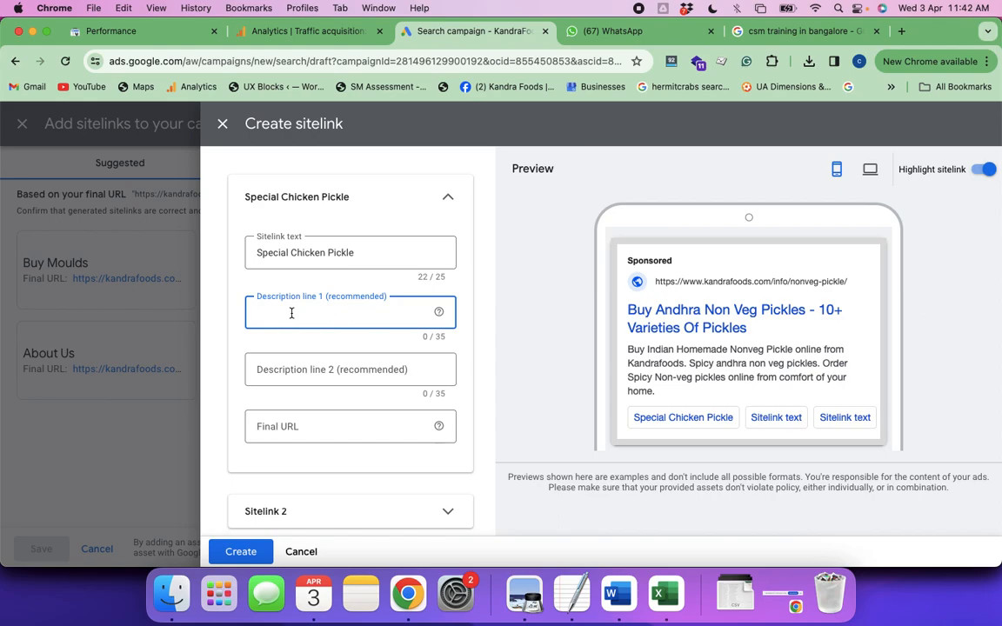
pyautogui.write('Order')
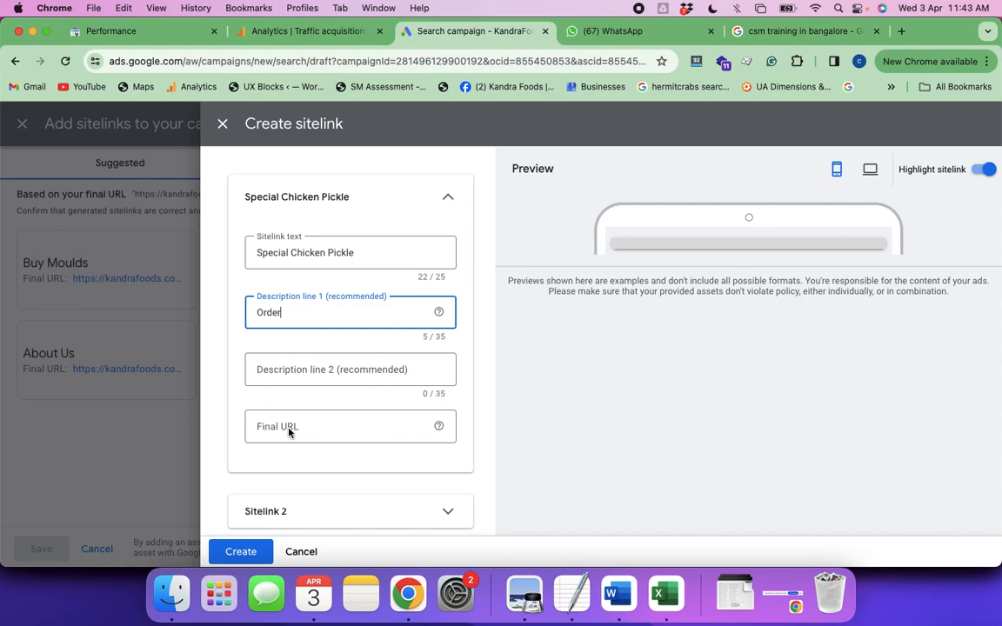
pyautogui.write(' Chicken Pickle Online')
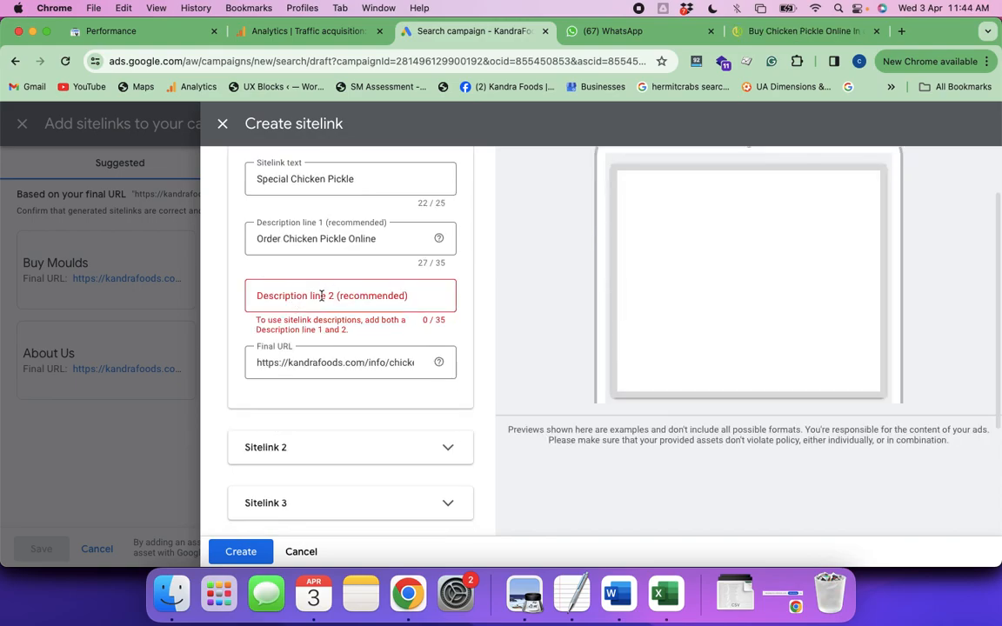
# Set the sitelink's description line 2 to "Spicy & Homemade Pickles" and create the sitelink
pyautogui.click(309, 296)
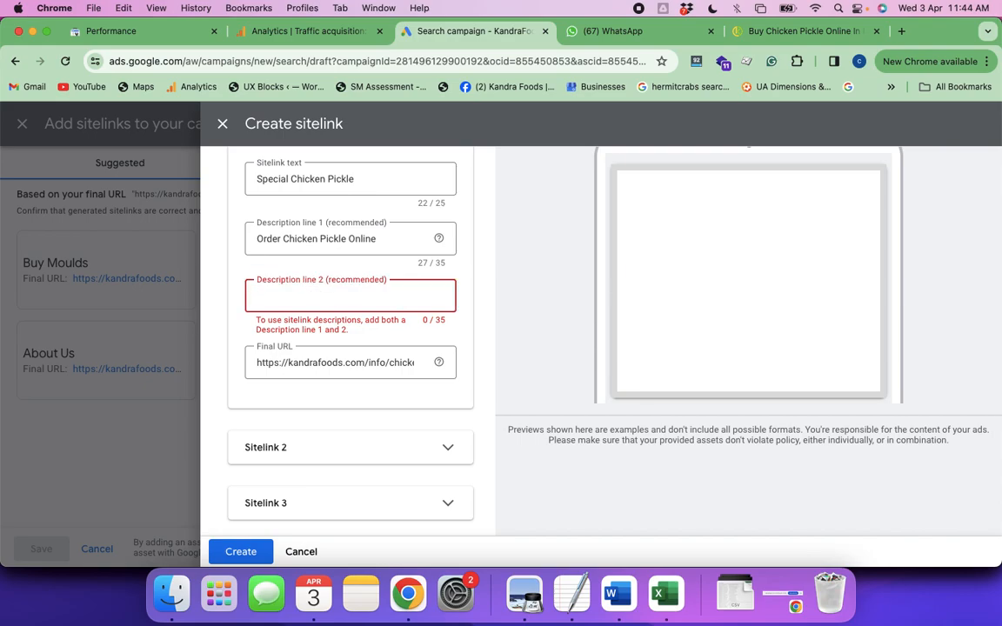
pyautogui.write('Spi')
pyautogui.write('cy & Homemade Pickle')
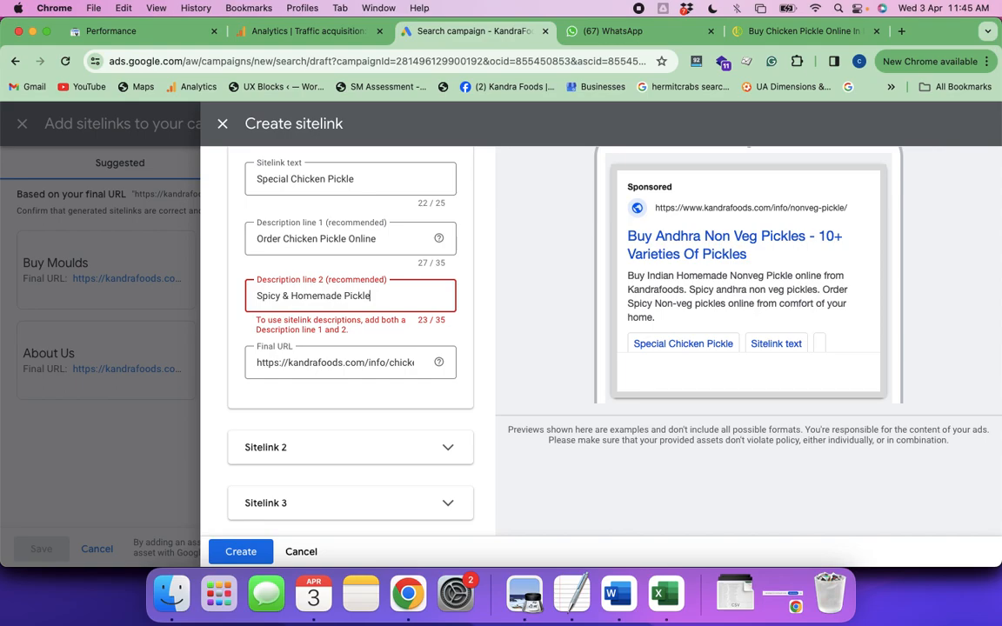
pyautogui.write('s')
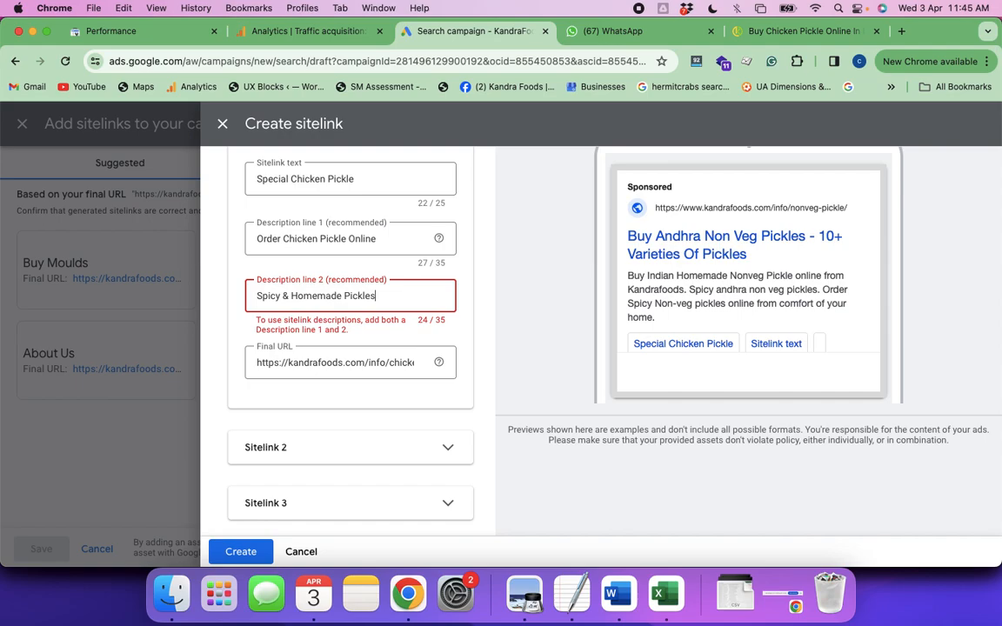
pyautogui.click(243, 557)
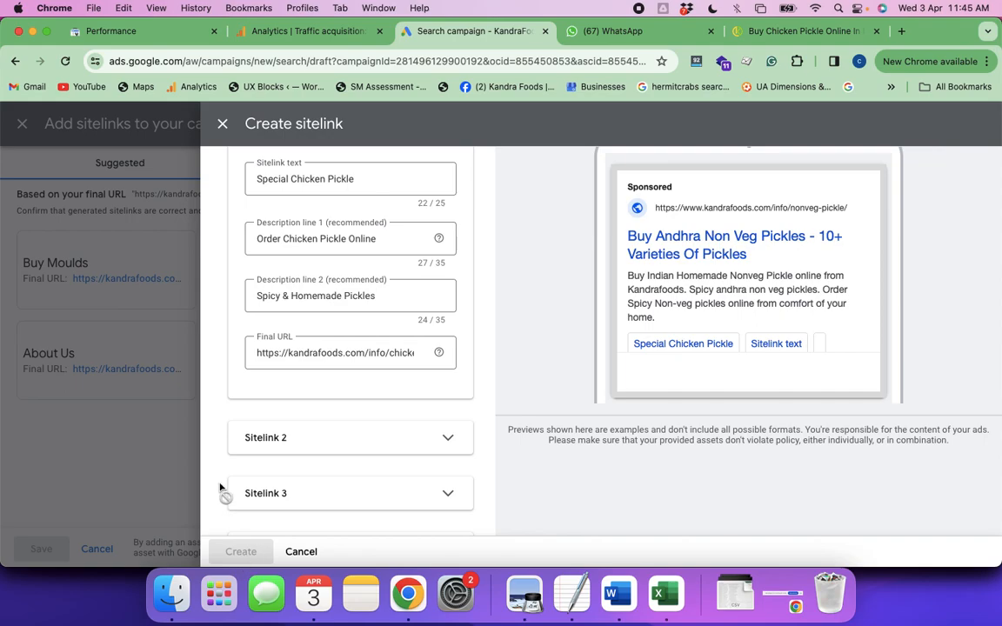
pyautogui.click(184, 453)
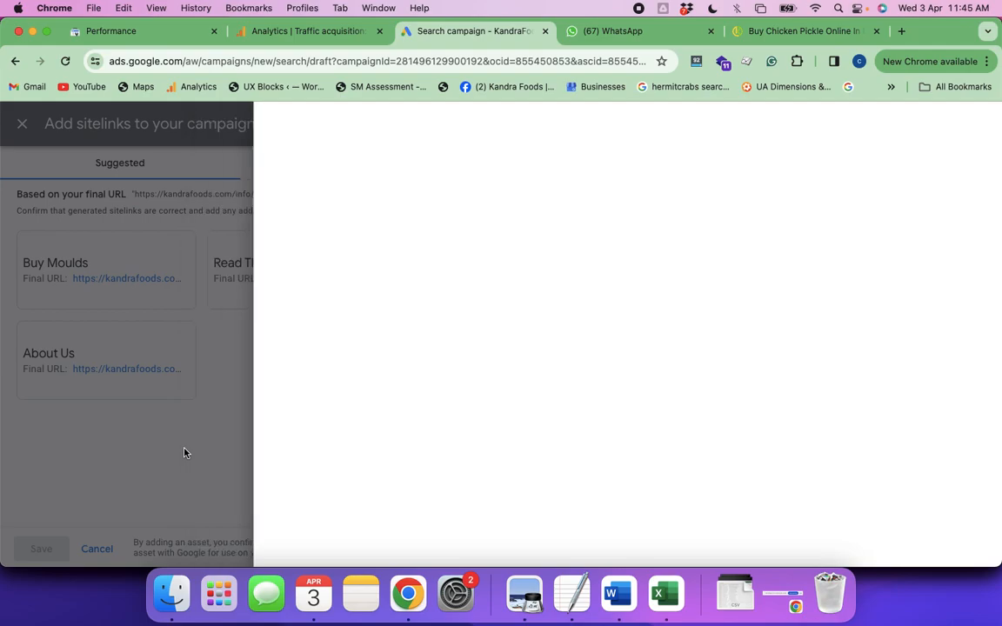